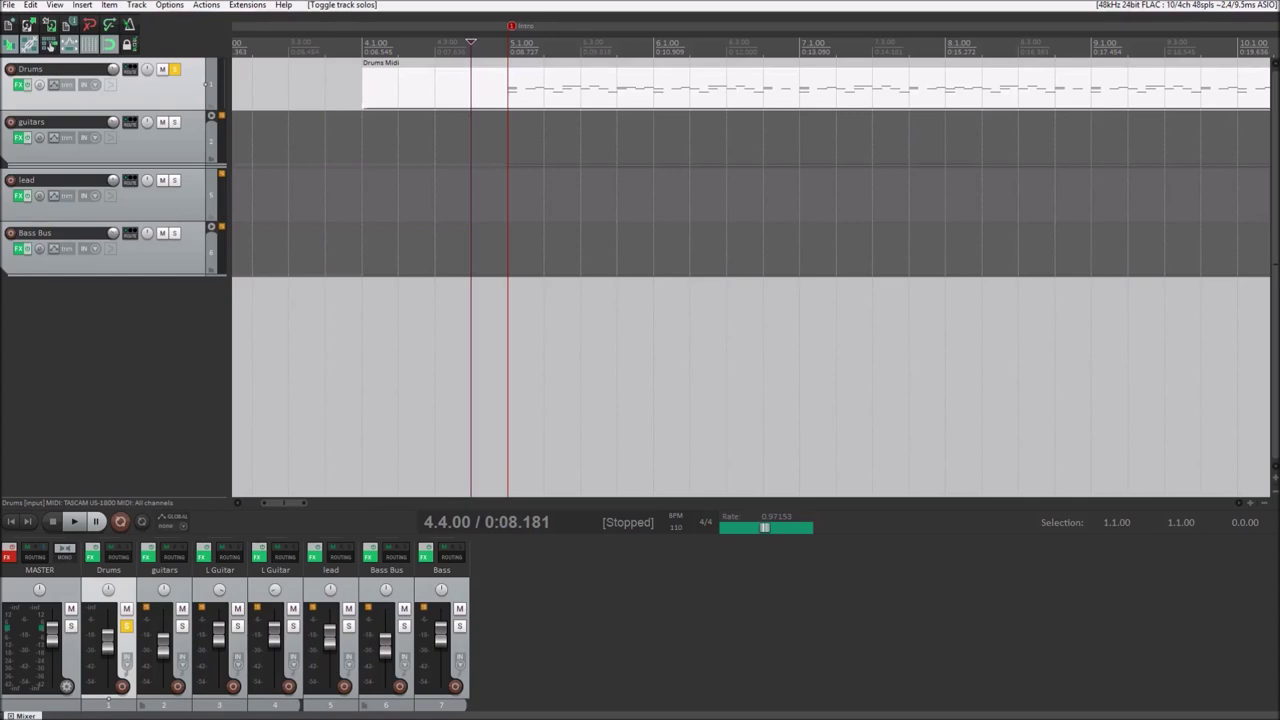
Play the soloed Drums track from measure 4.4 and stop playback.
key("space")
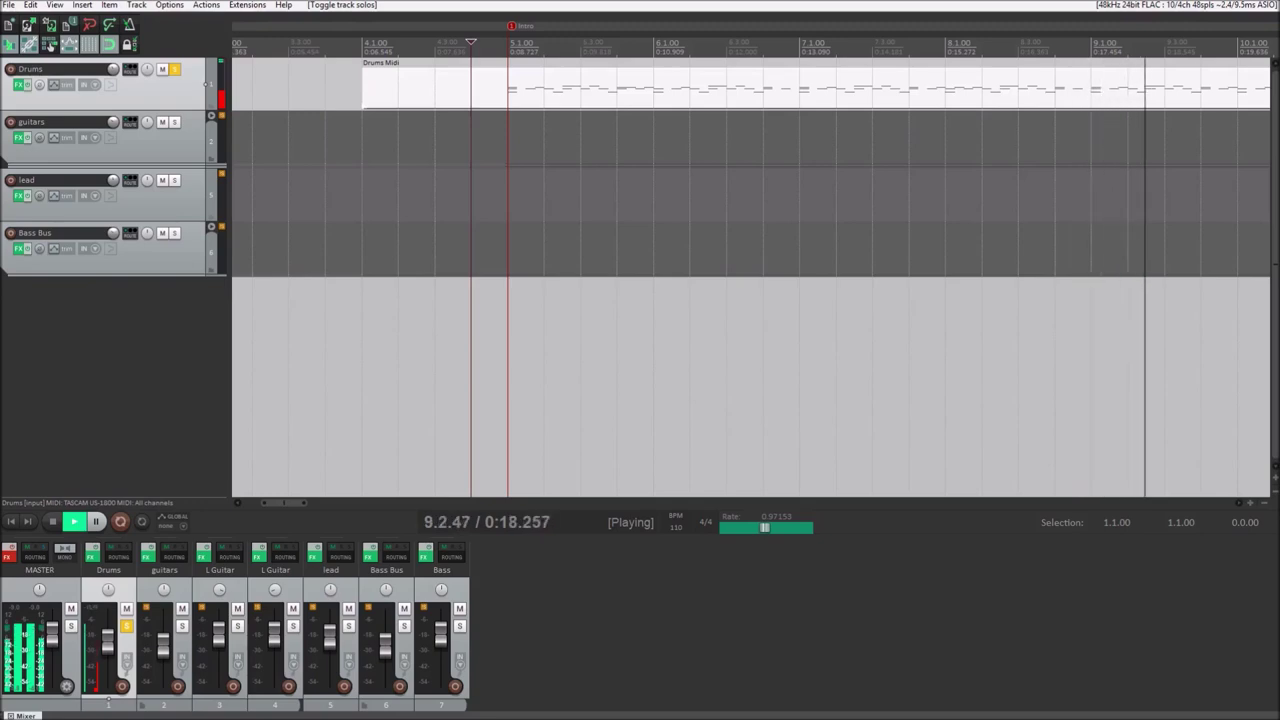
key("space")
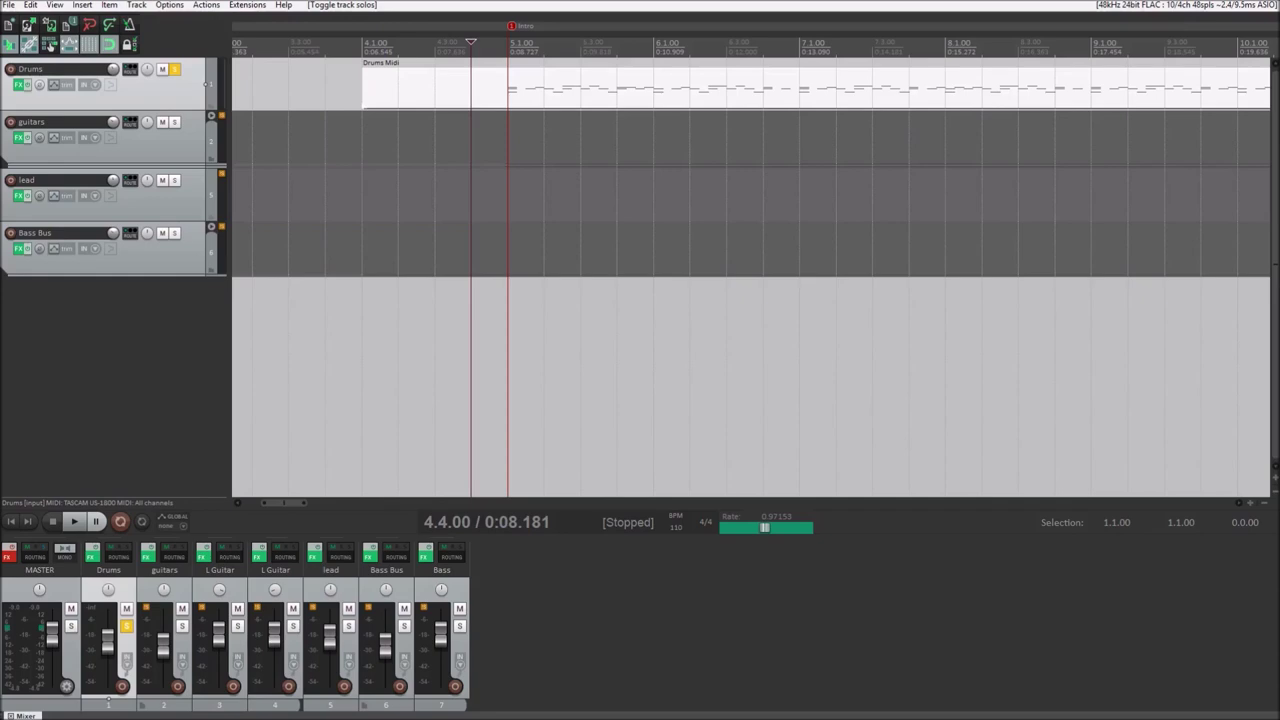
Float Addictive Drums 2 from the Drums track's FX chain in its own window and play a short passage through it.
key("f")
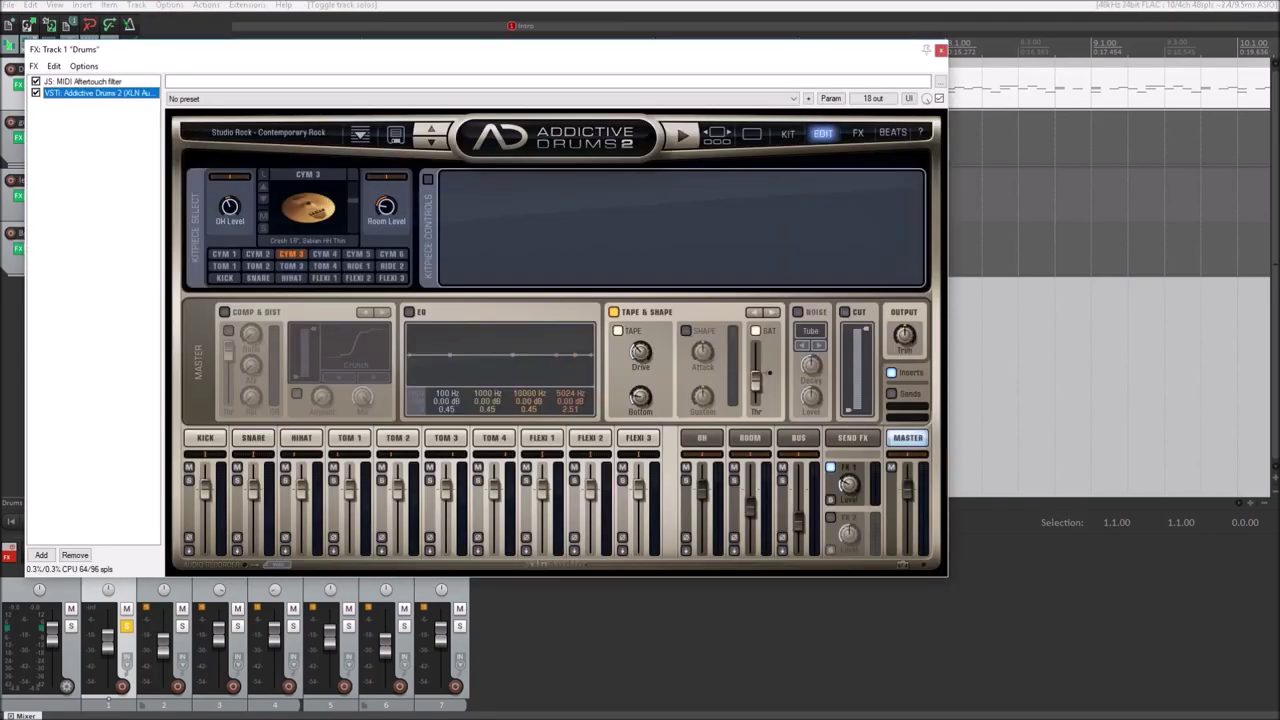
key("Up")
key("Down")
right_click(36, 93)
left_click(110, 326)
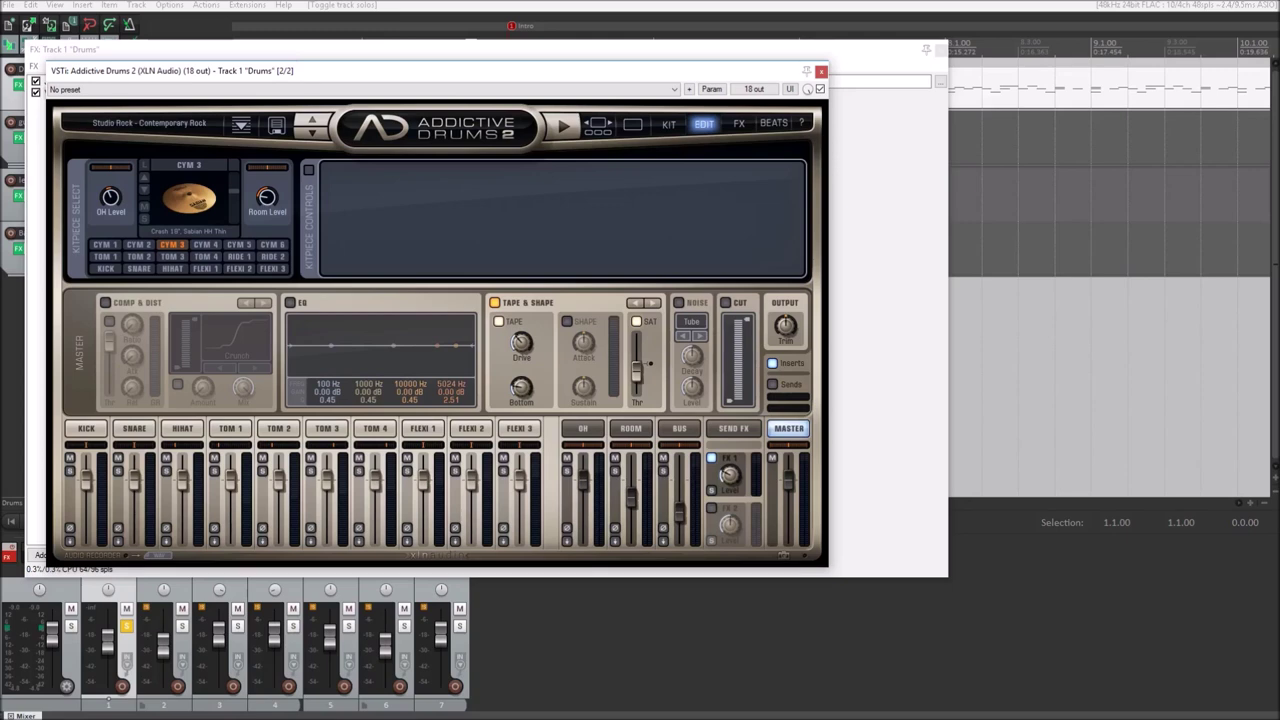
key("space")
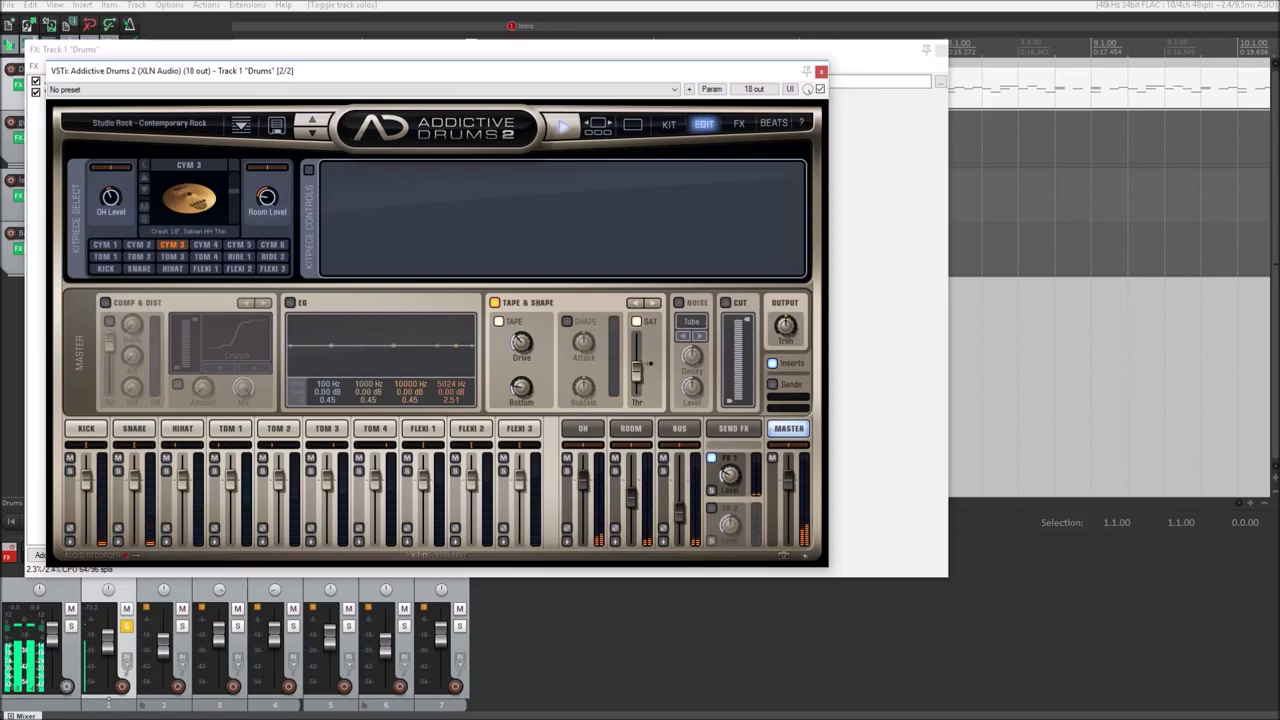
key("space")
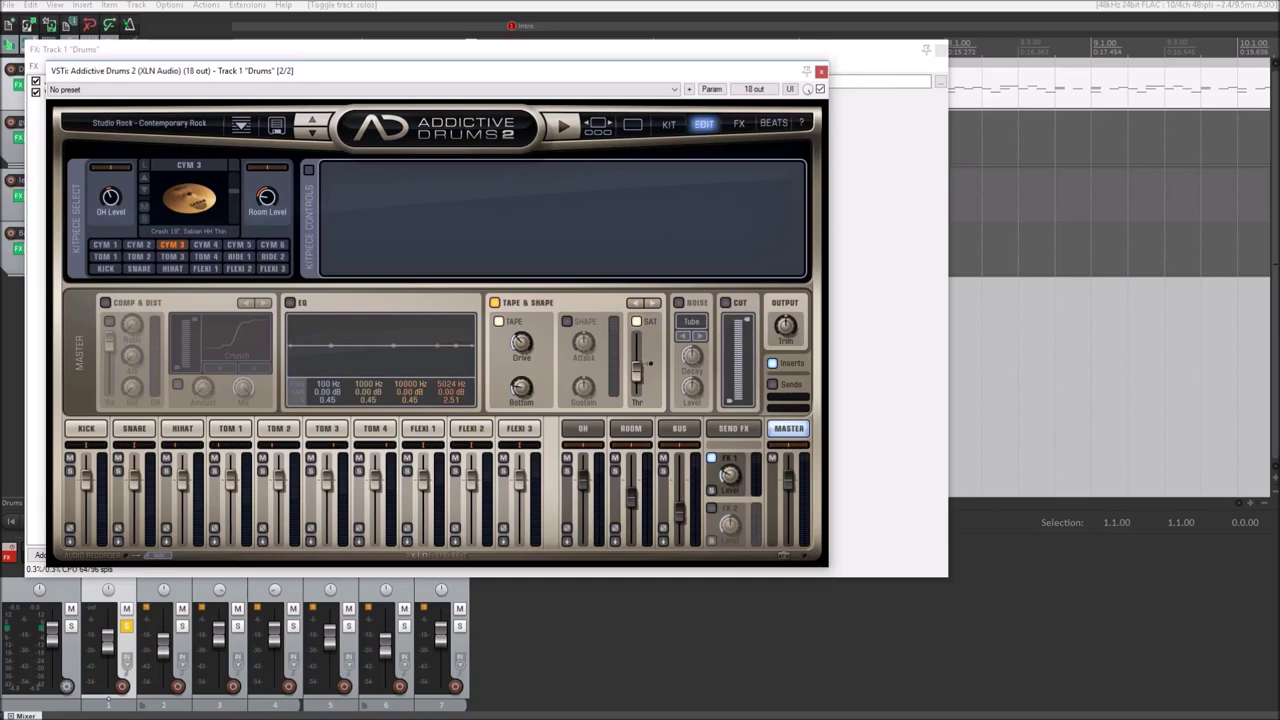
Show the Addictive Drums 2 kit page and look through the output routing options of the Bus channel.
left_click(669, 124)
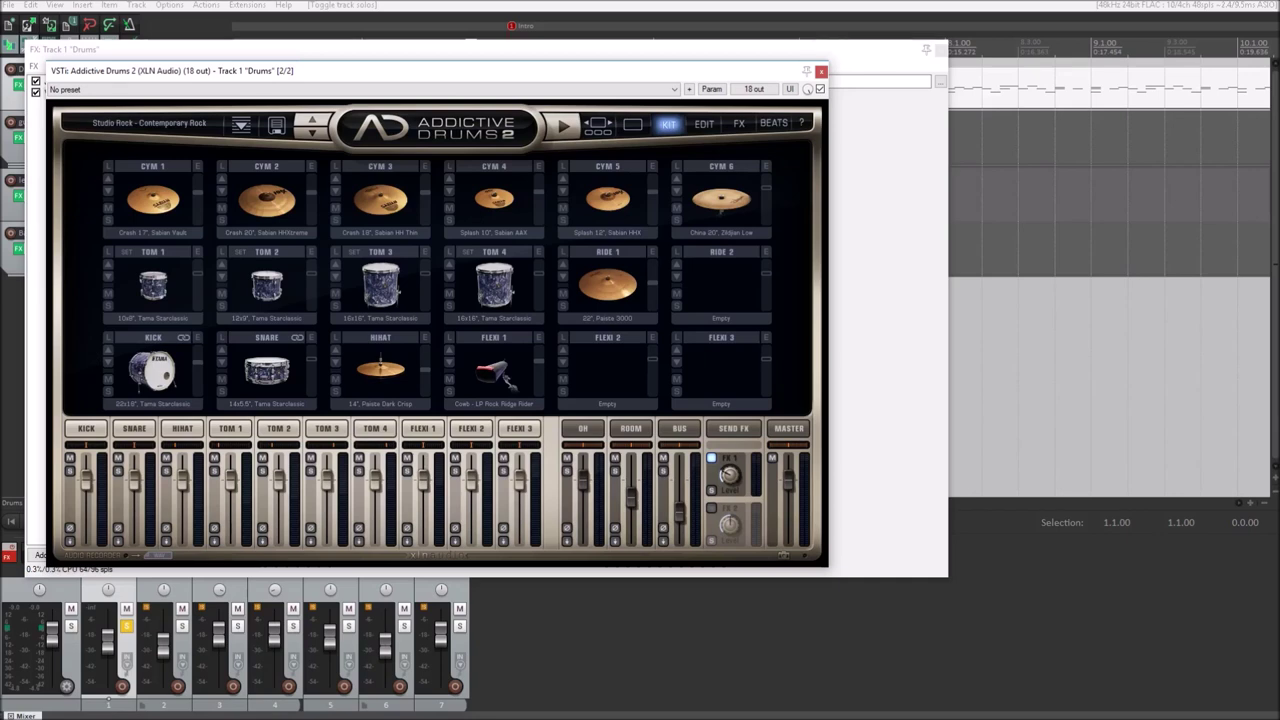
left_click(663, 541)
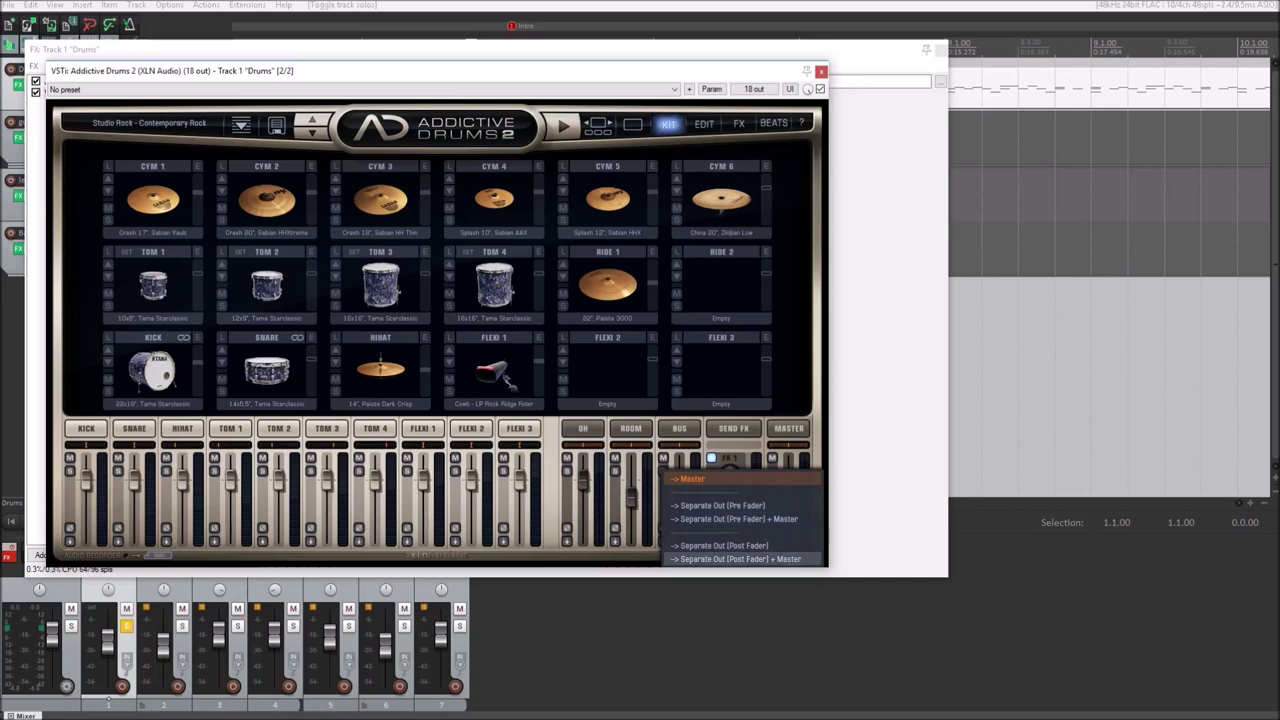
left_click(740, 558)
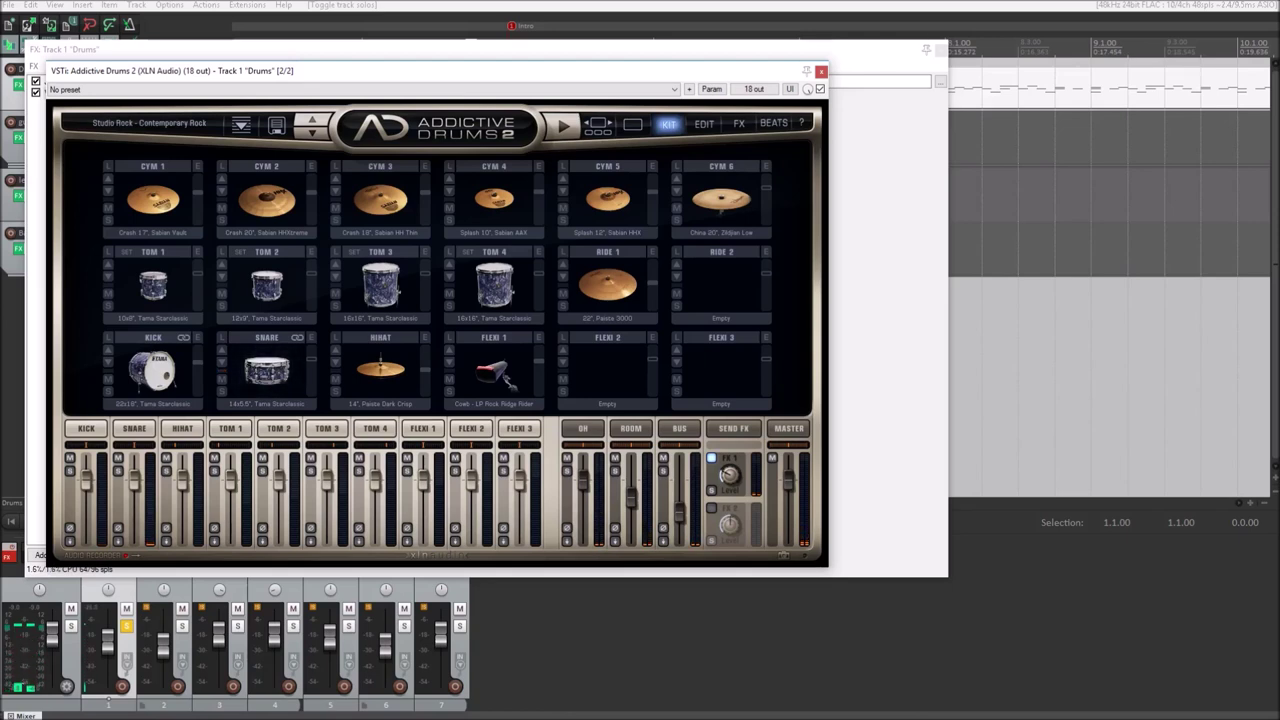
Audition the next two snares up to the DW Craviotto, and return to the Tama Starclassic snare.
left_click(222, 350)
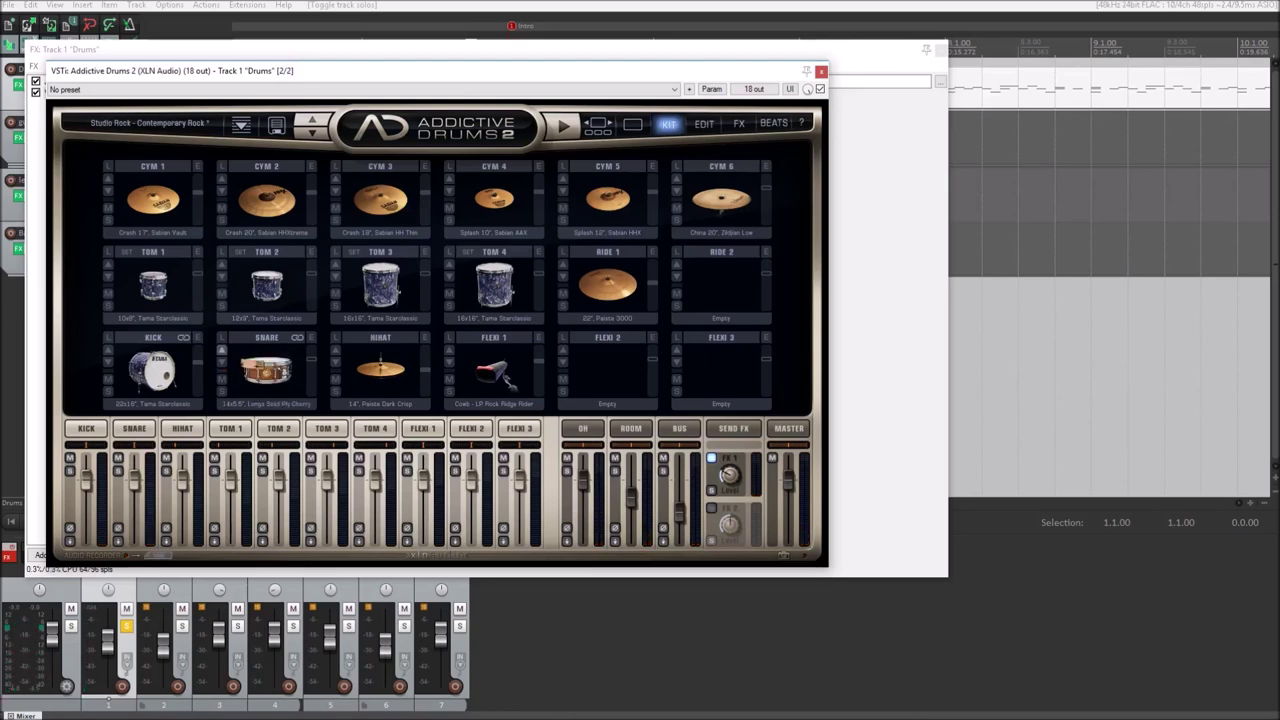
left_click(222, 350)
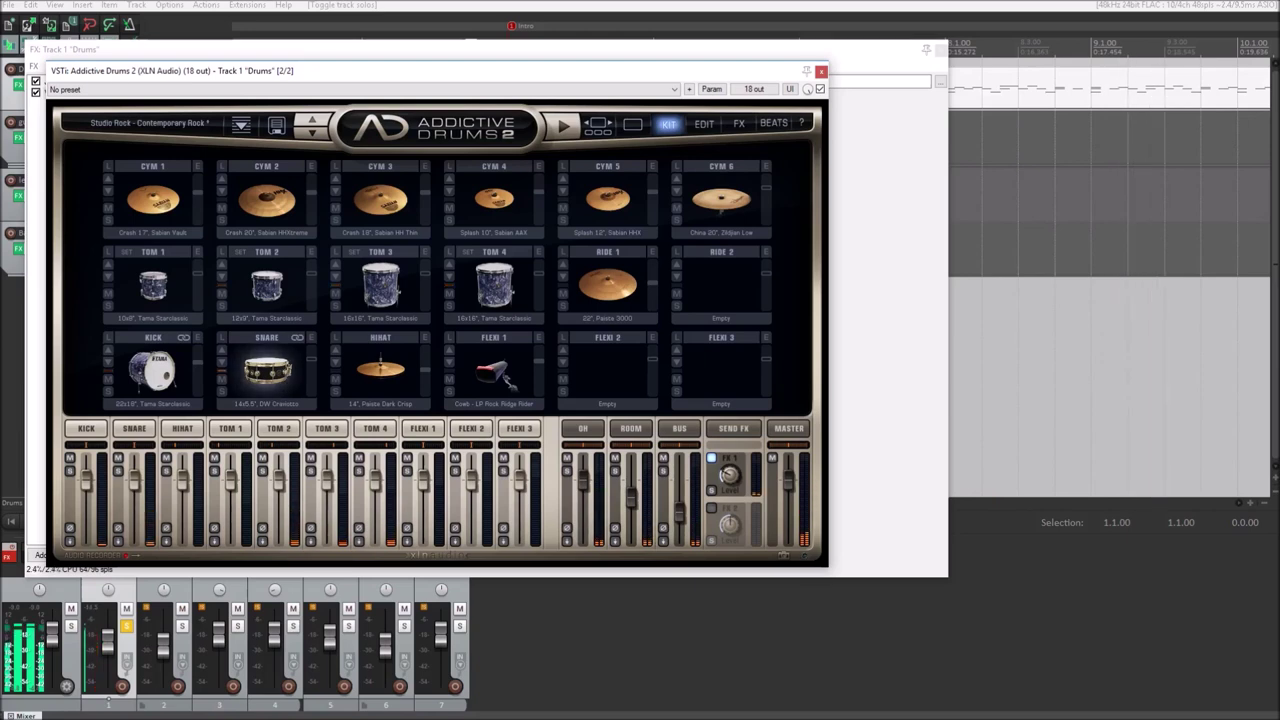
left_click(222, 362)
left_click(222, 362)
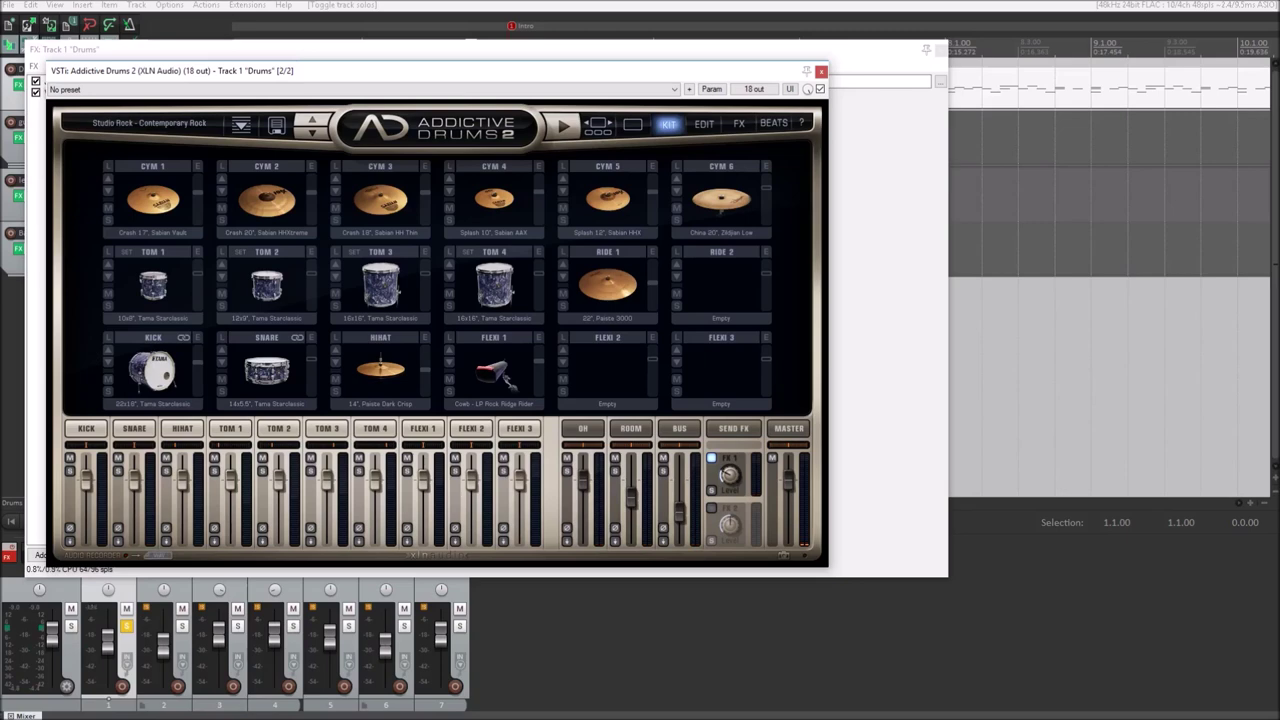
Close the floating Addictive Drums 2 window and select the plugin in the Drums track's FX list.
left_click(821, 72)
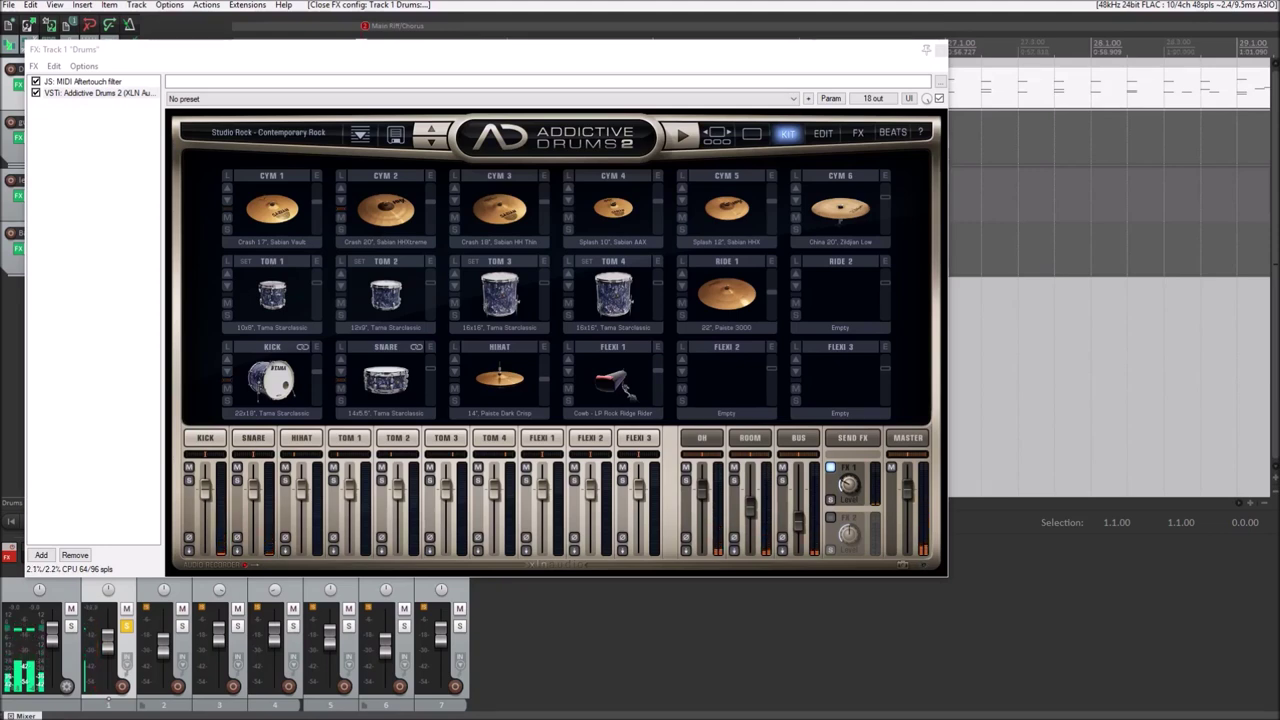
left_click(98, 93)
left_click(83, 82)
left_click(98, 93)
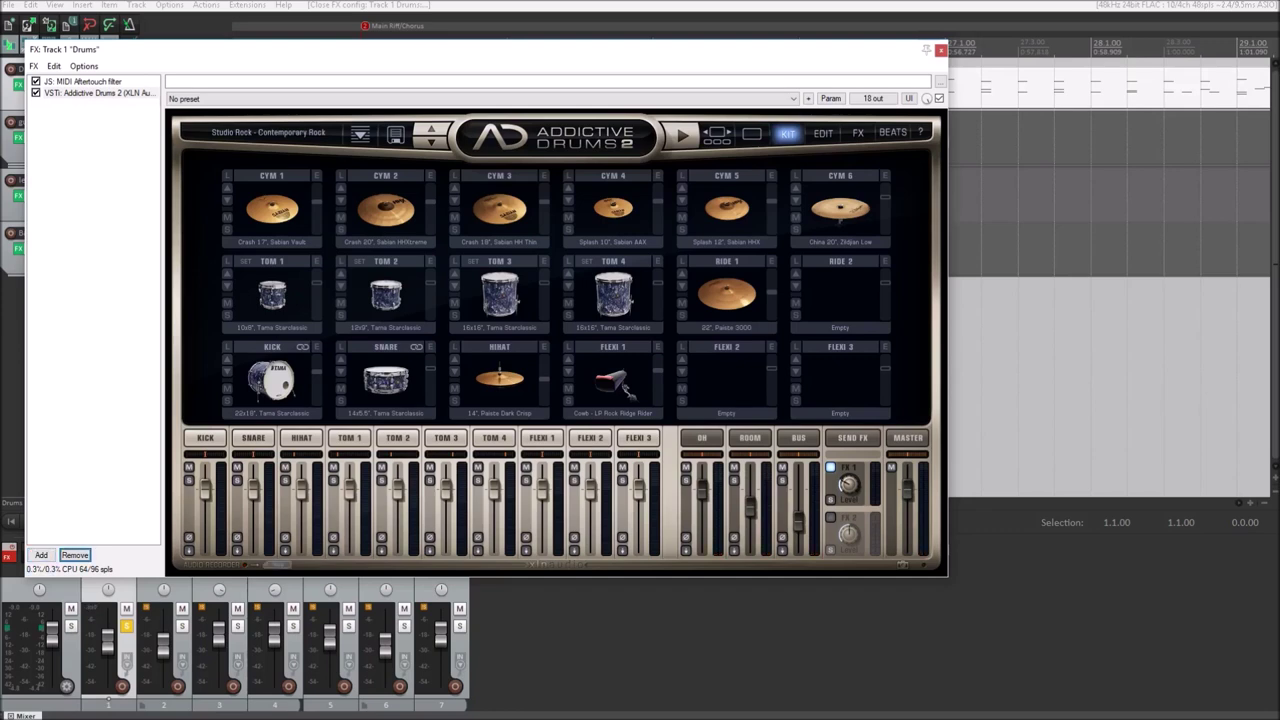
key("Tab")
key("Tab")
key("Tab")
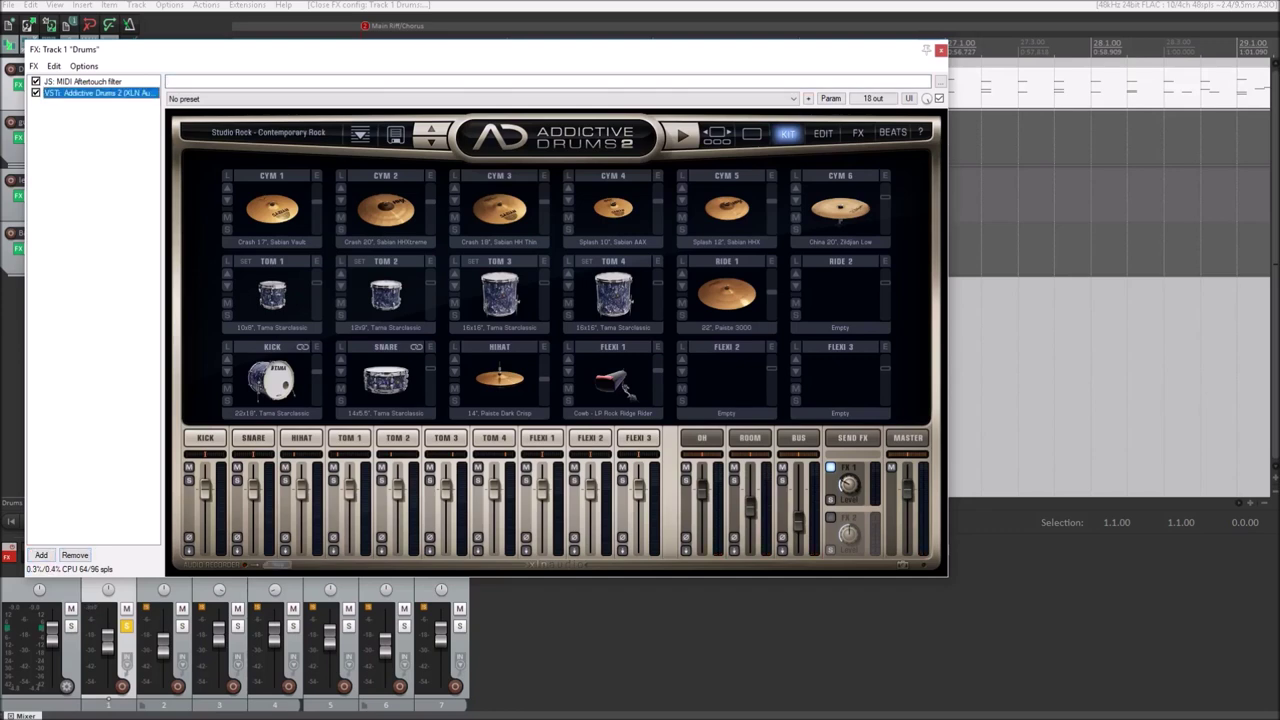
Float the selected Addictive Drums 2 plugin in a separate window again.
key("Menu")
key("w")
key("Tab")
key("Tab")
key("Tab")
key("Tab")
key("Tab")
key("Tab")
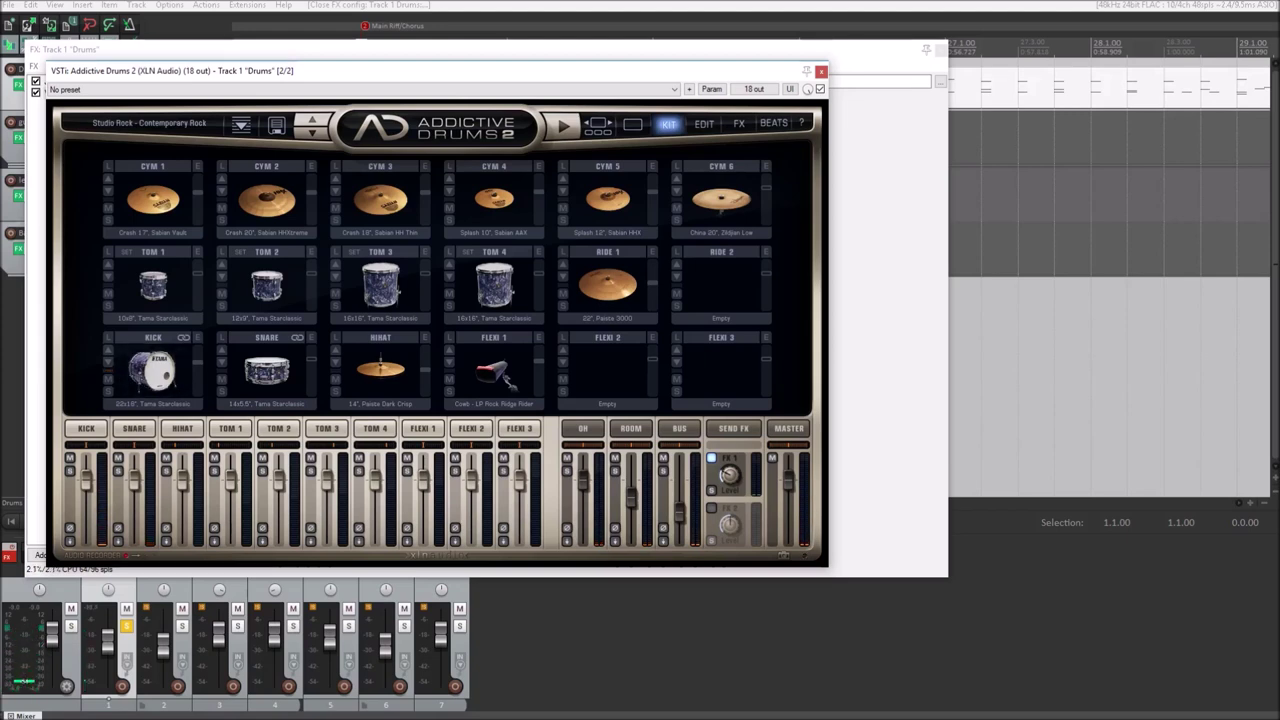
Change the snare to the 14x5.5" DW Craviotto and play the drum track with it.
left_click(222, 350)
left_click(222, 350)
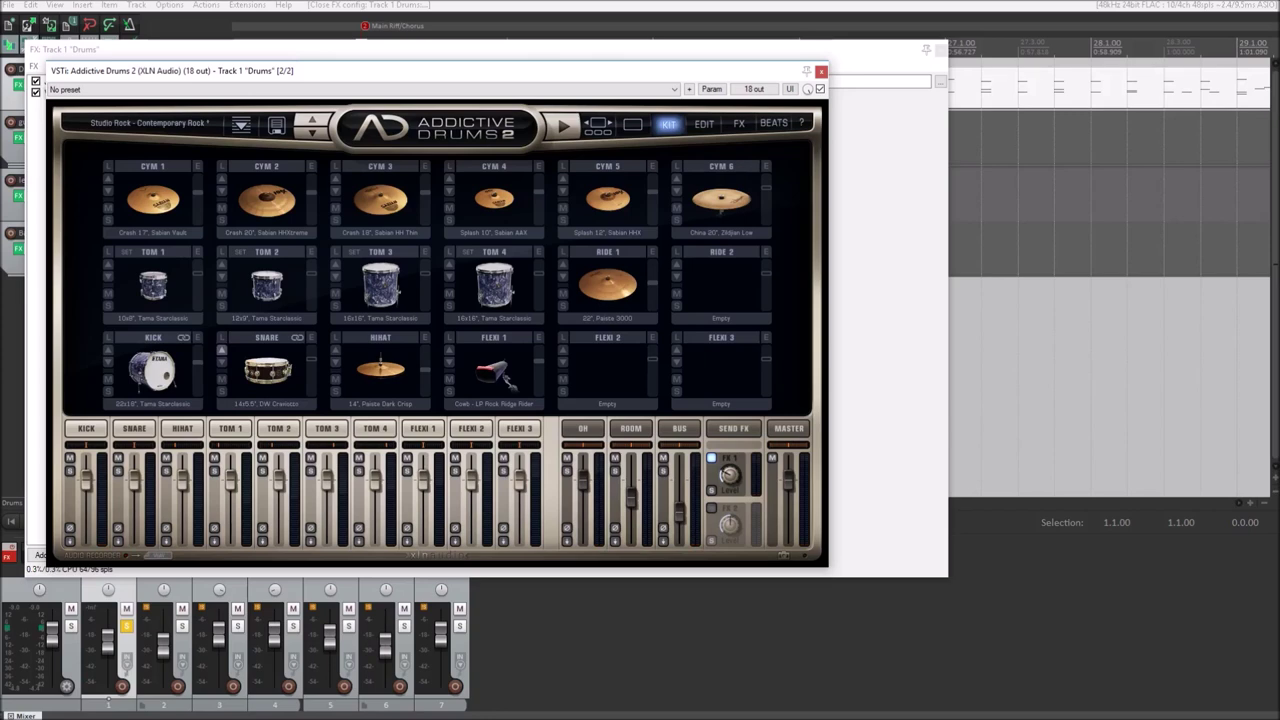
key("space")
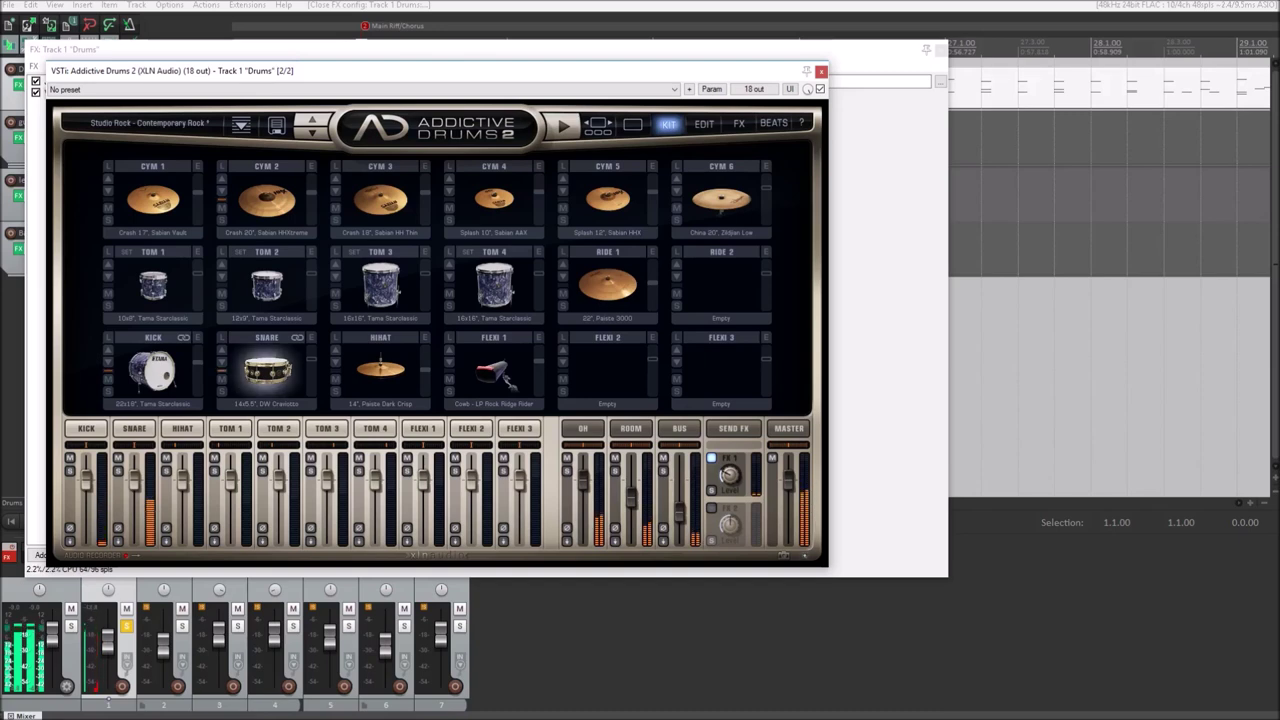
Audition further snares during playback, from the Zildjian Alloy through the Sonor Designer to the Ludwig Supraphonic 402.
left_click(222, 362)
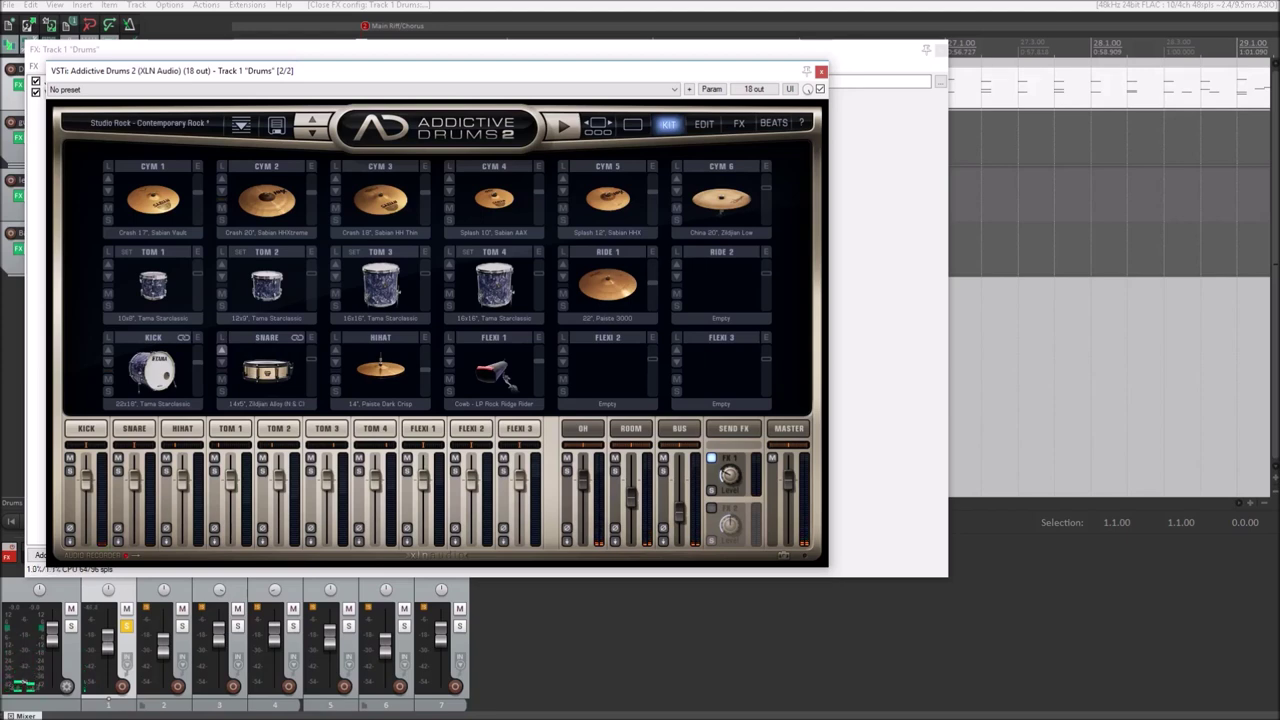
left_click(222, 350)
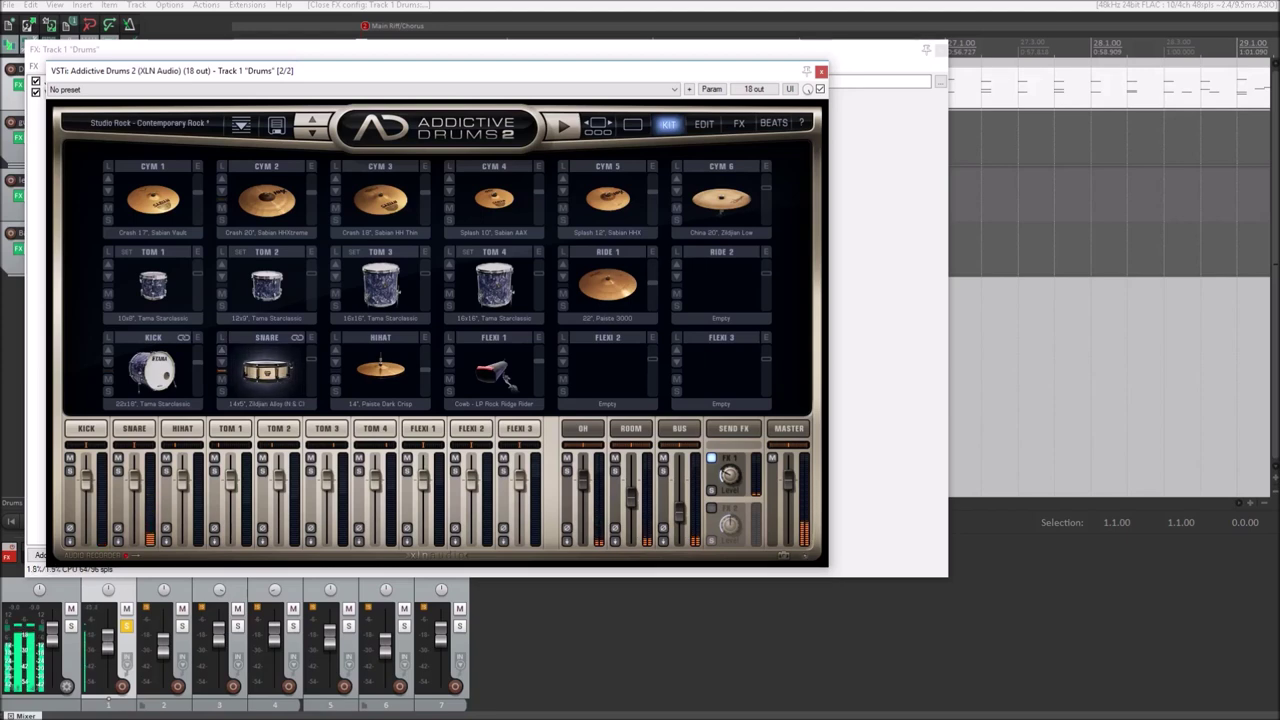
left_click(222, 350)
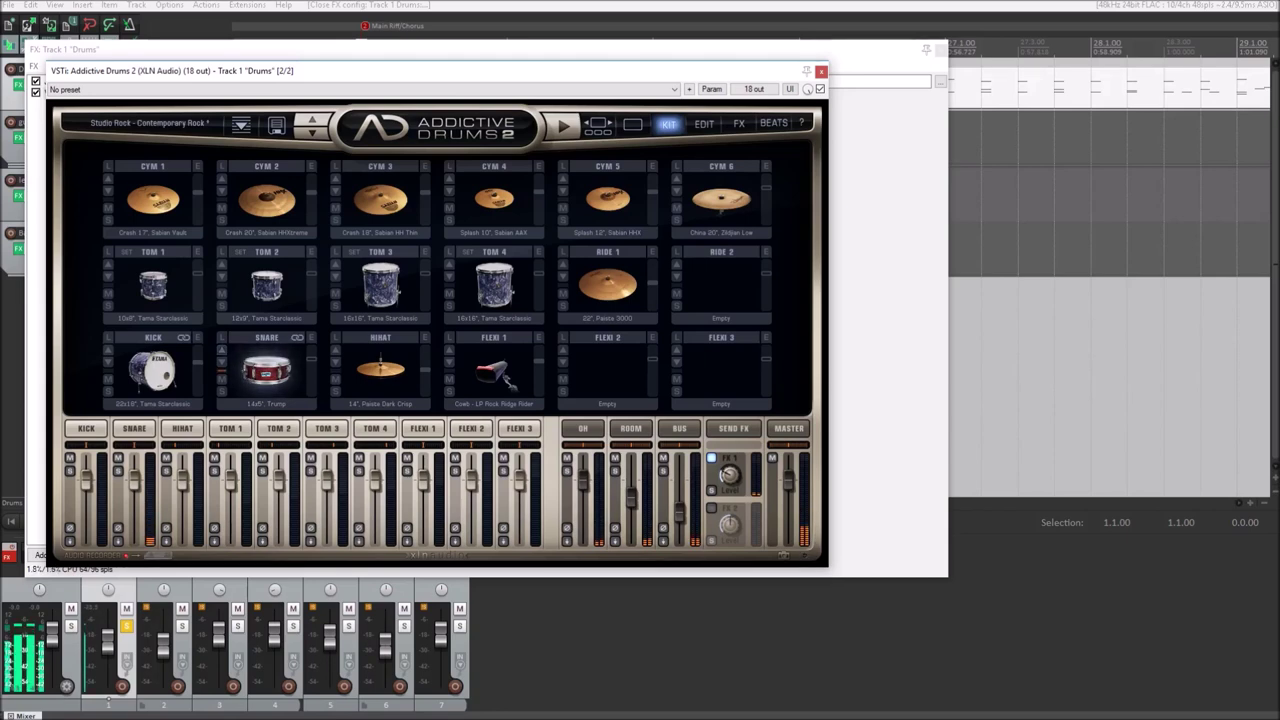
left_click(222, 350)
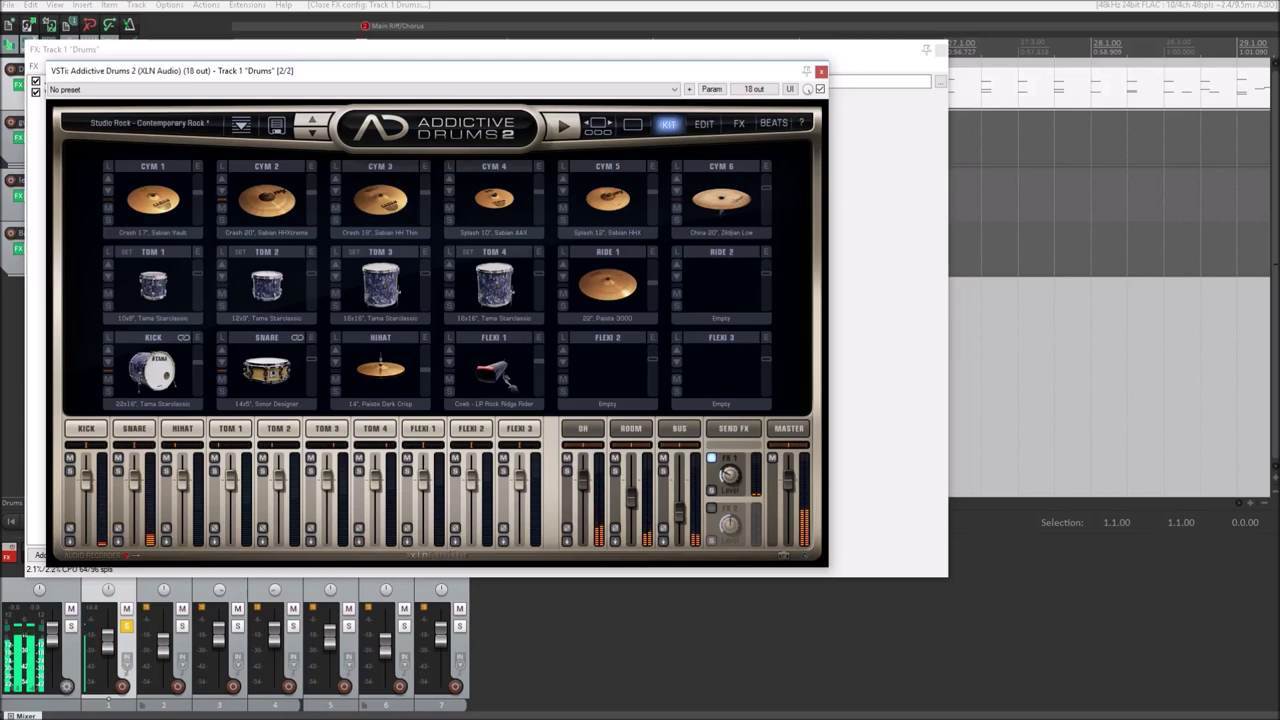
left_click(222, 350)
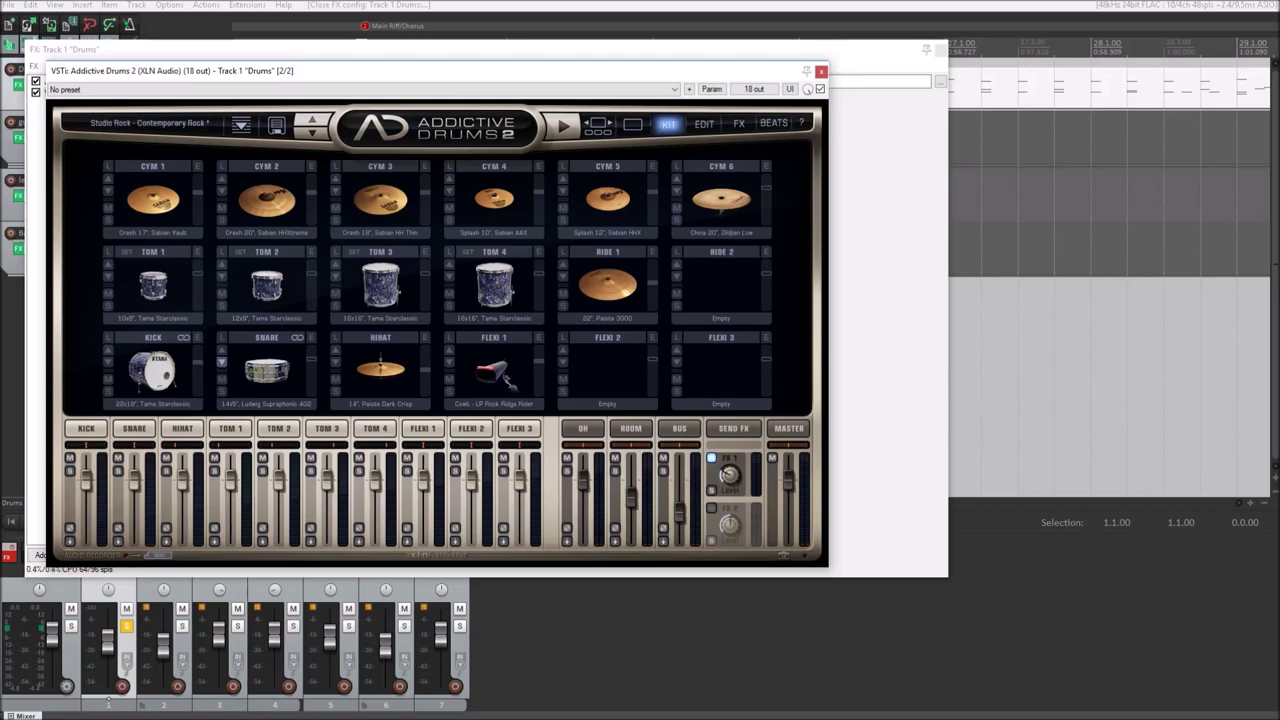
Try the Gretsch Hammered snare, then change the snare to the 14x5" DW Collector's Series and play it in the track.
left_click(222, 350)
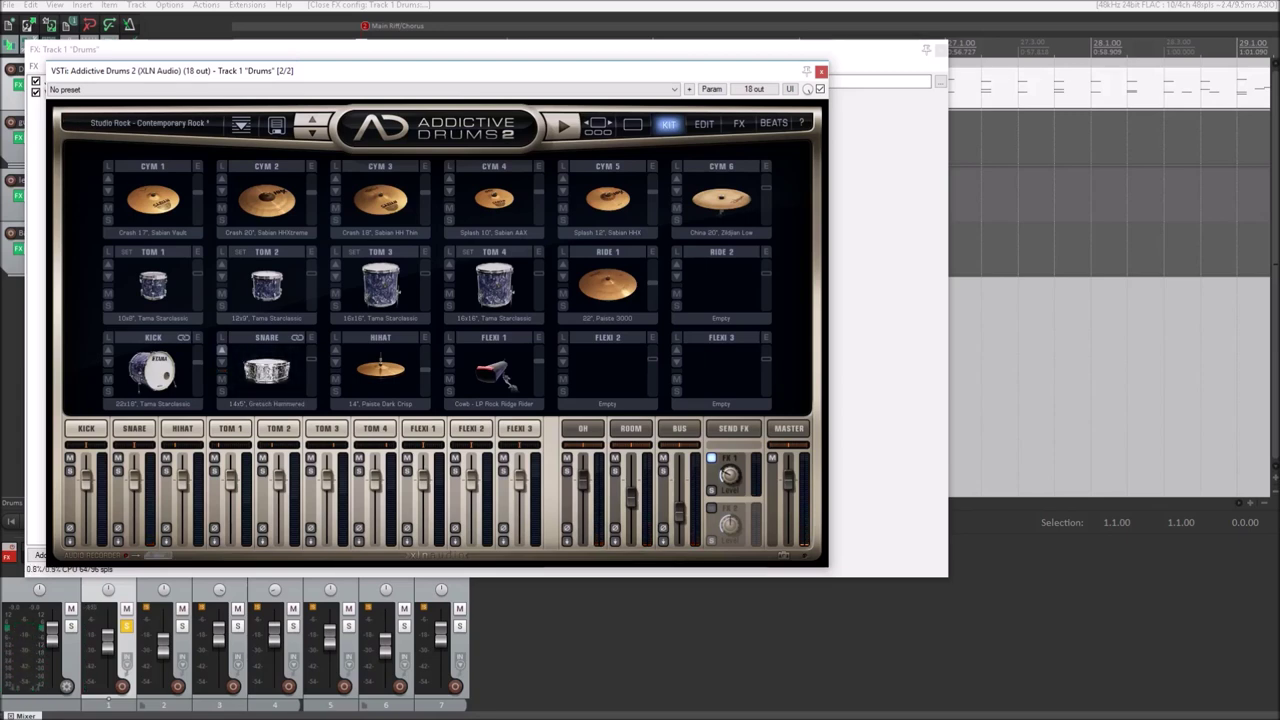
left_click(266, 371)
left_click(266, 371)
left_click(222, 350)
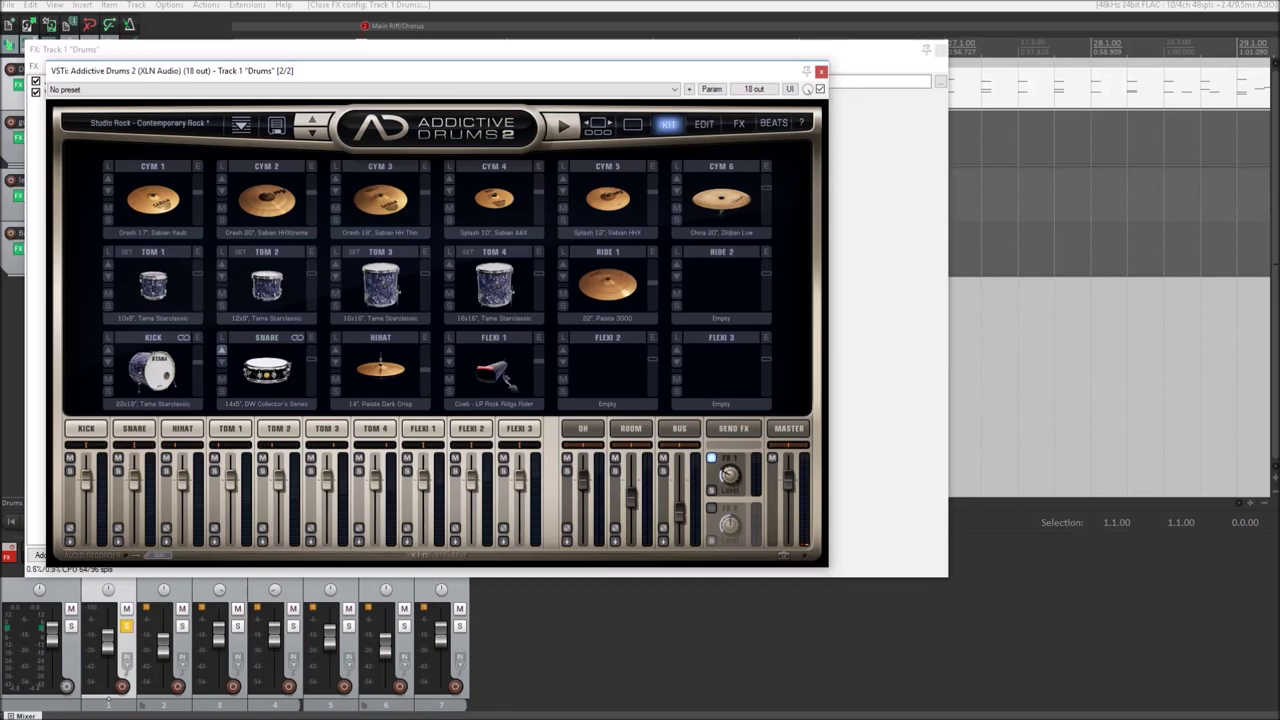
left_click(266, 371)
left_click(266, 371)
key("space")
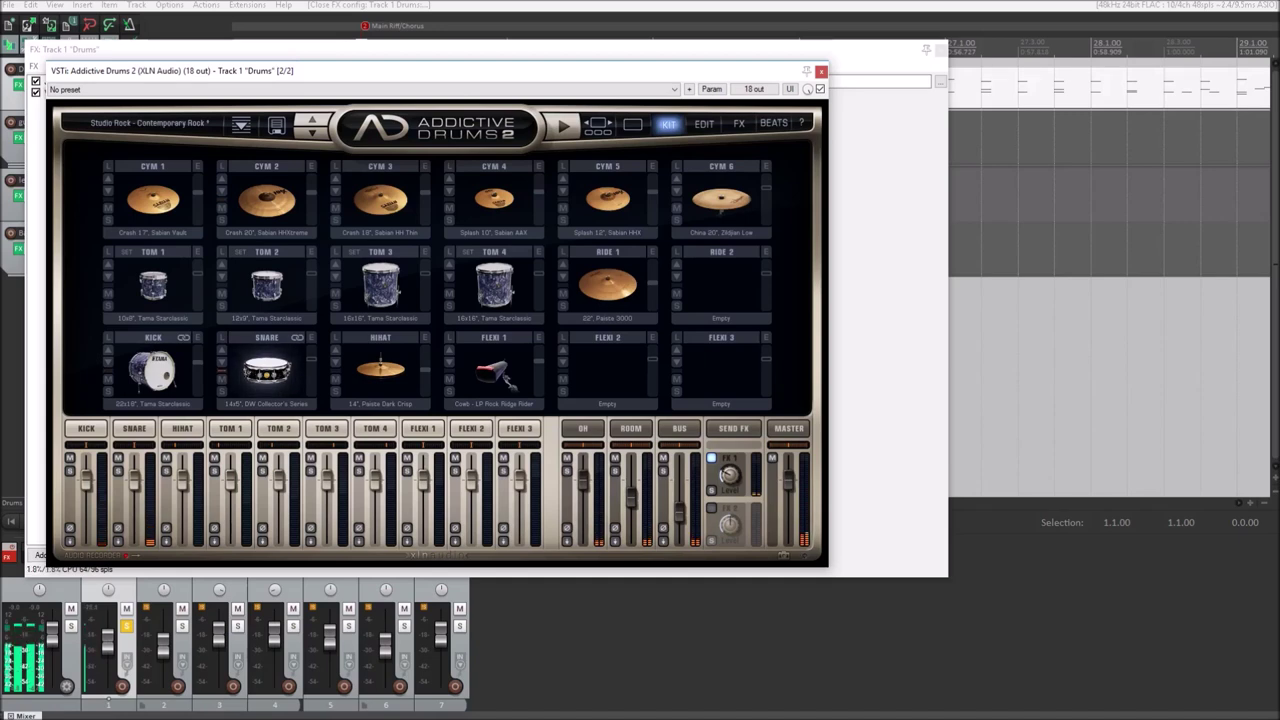
Step the kick drum forward past the Pork Pie Custom to the Ludwig kick.
left_click(108, 350)
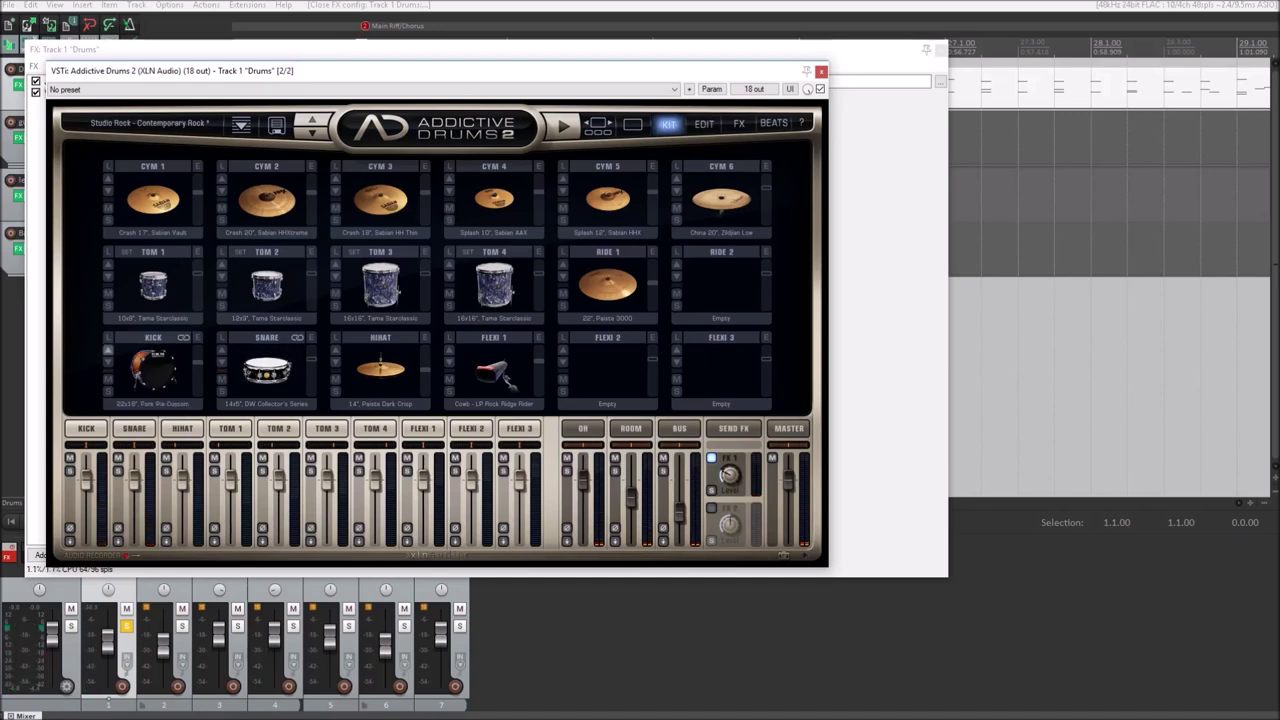
left_click(108, 350)
left_click(108, 350)
left_click(108, 350)
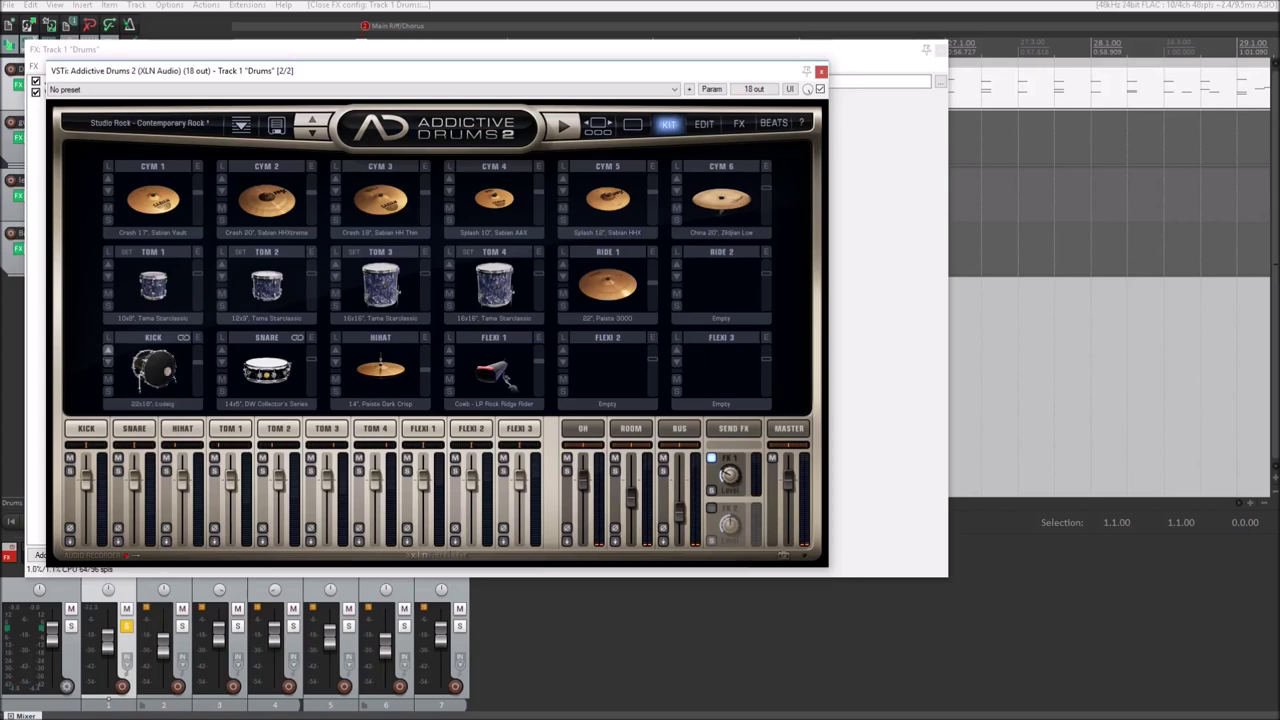
Step the kick back past the Tama Starclassic to the DW Collector's + Woofer and play the track.
left_click(108, 362)
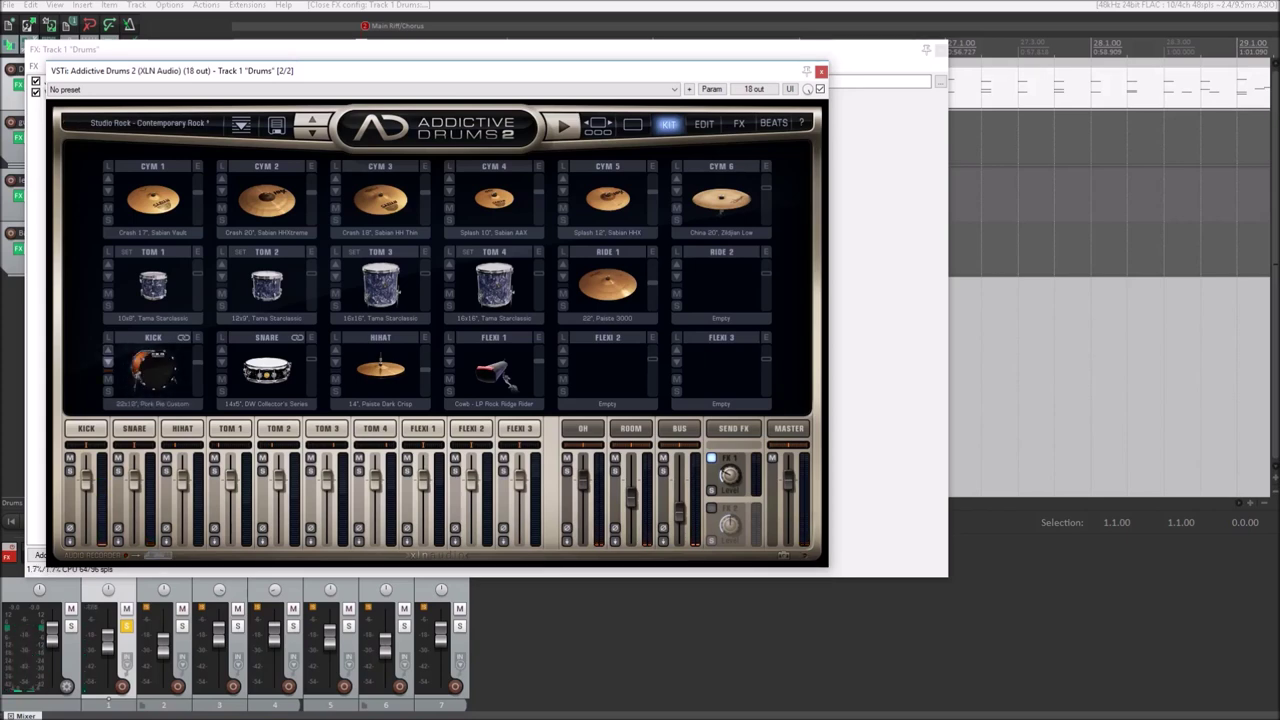
left_click(108, 362)
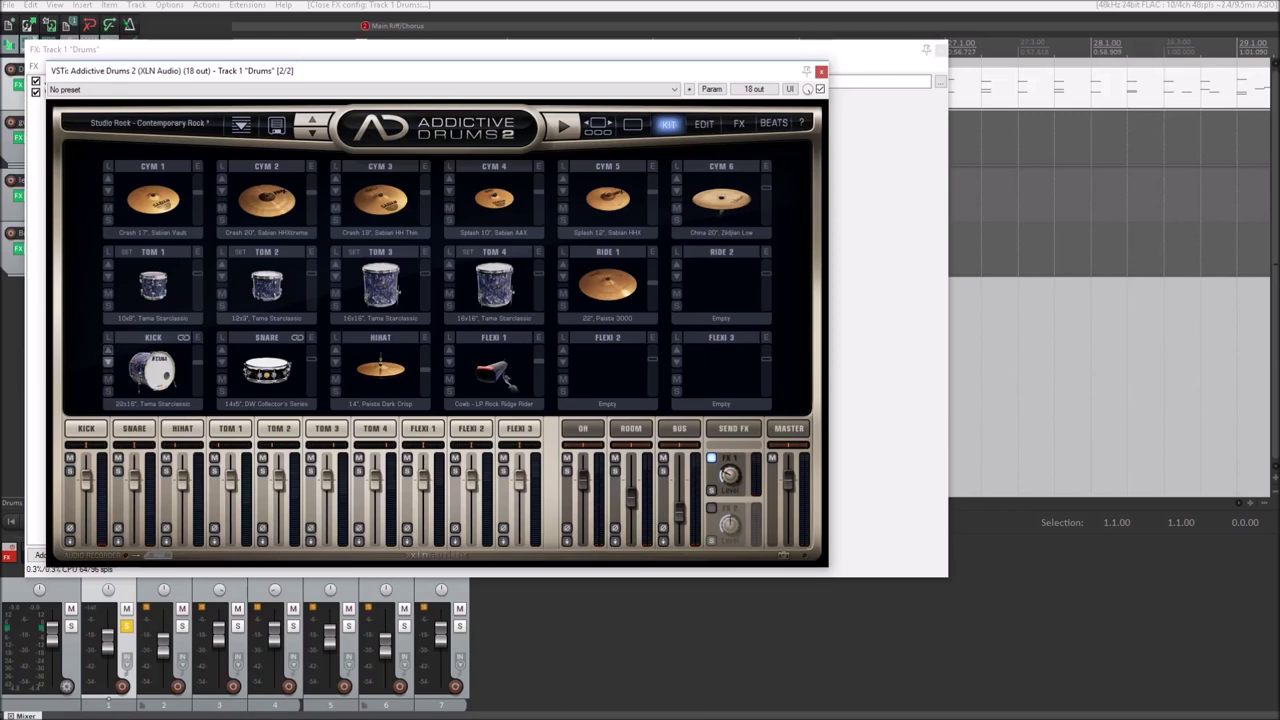
left_click(108, 362)
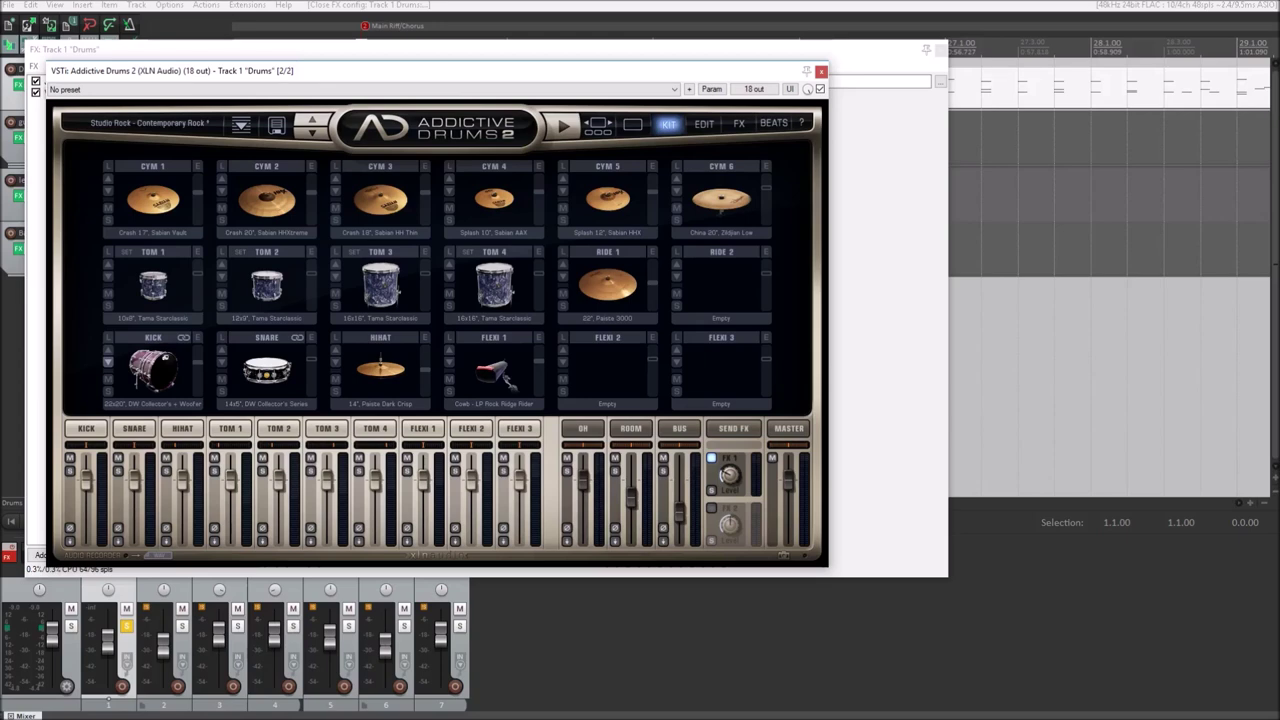
key("space")
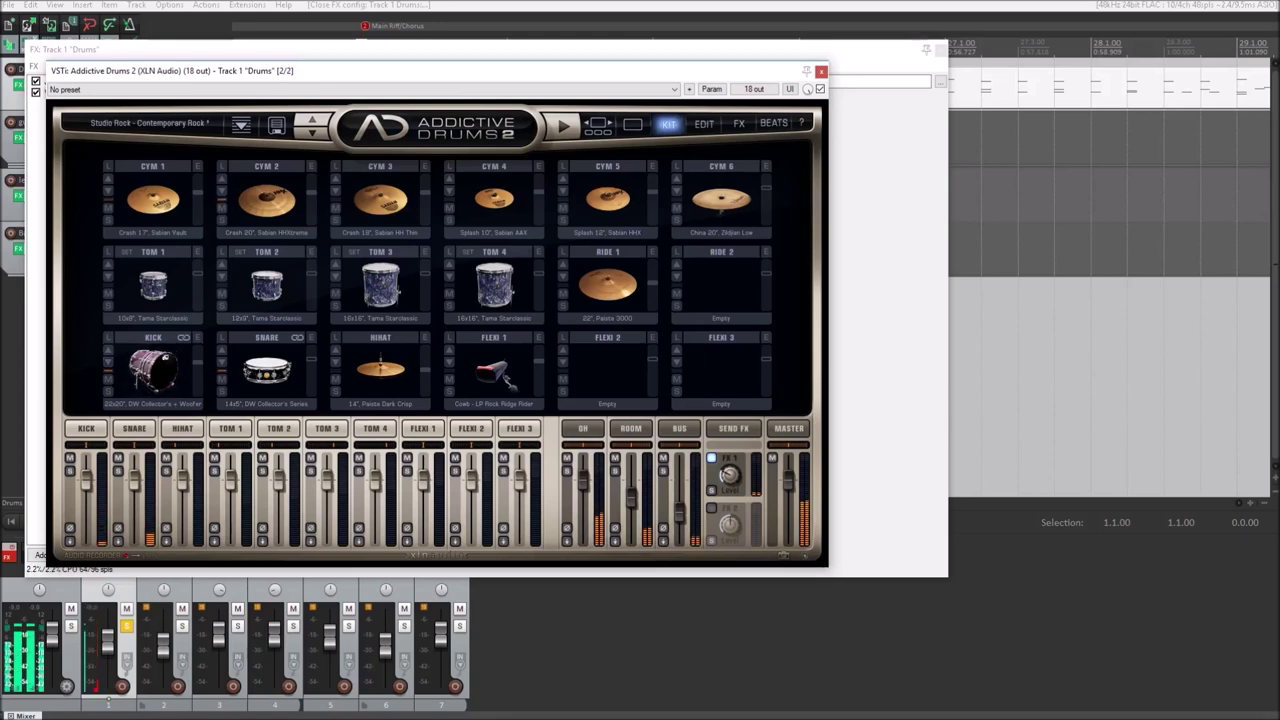
Compare the Tama Starclassic and Pork Pie Custom kicks during playback and settle on the Ludwig kick.
left_click(108, 350)
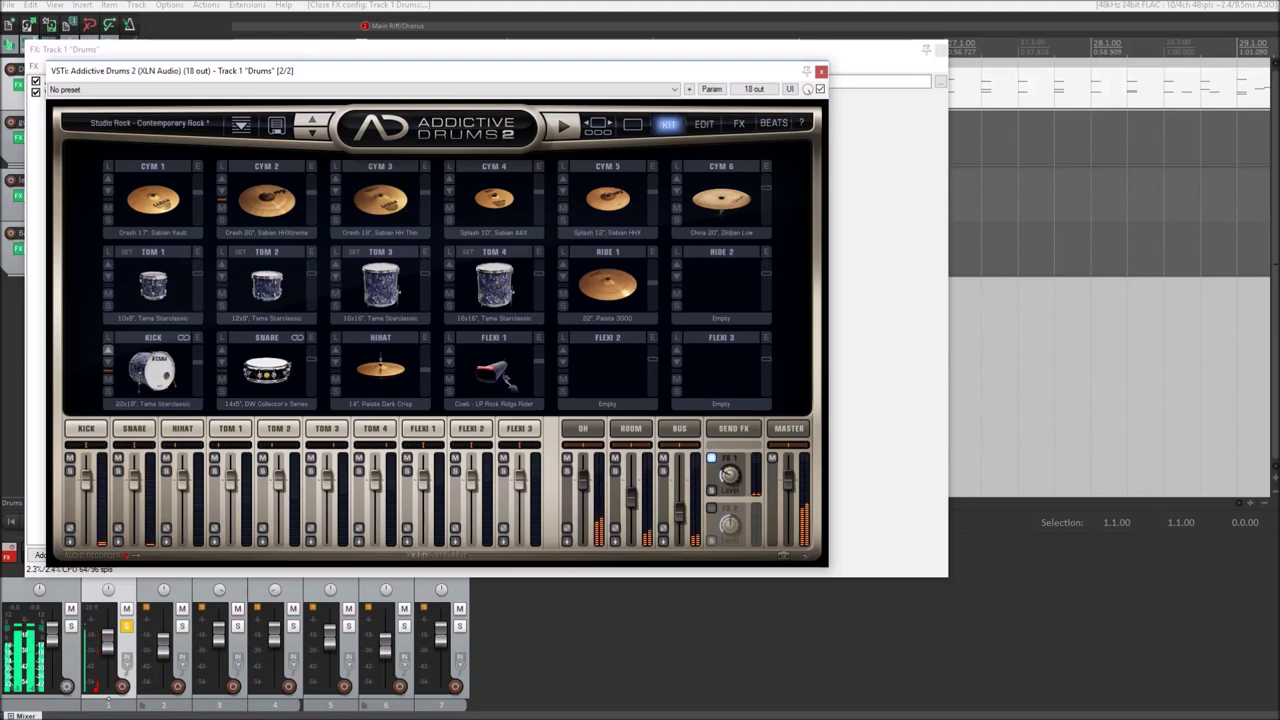
left_click(108, 350)
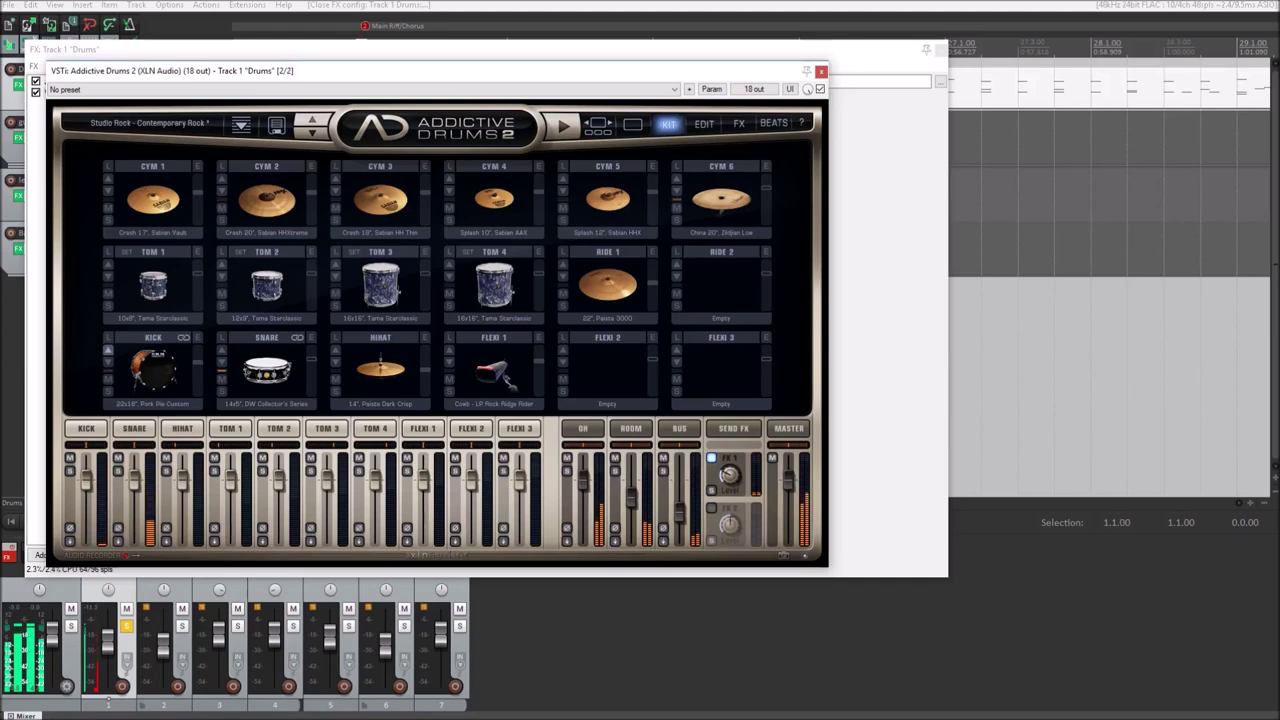
left_click(108, 350)
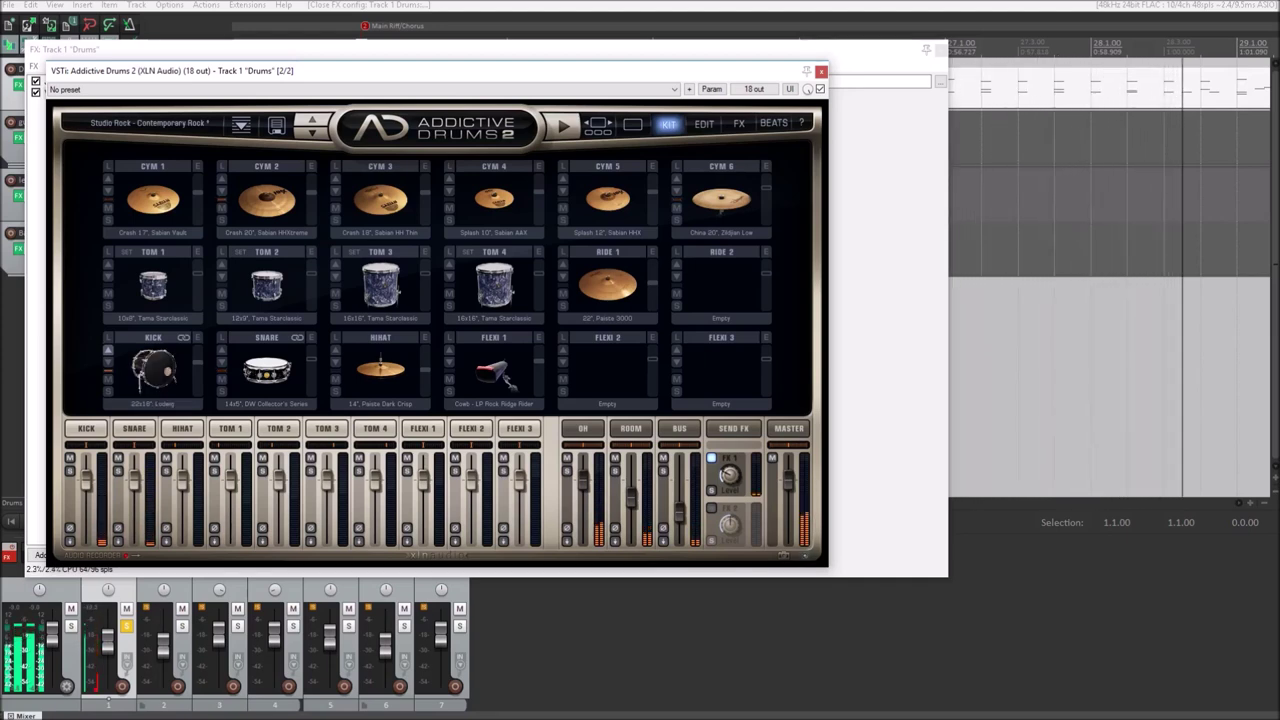
Step the kick away from the Ludwig and change it to the 22x18" Tama Starclassic.
left_click(108, 350)
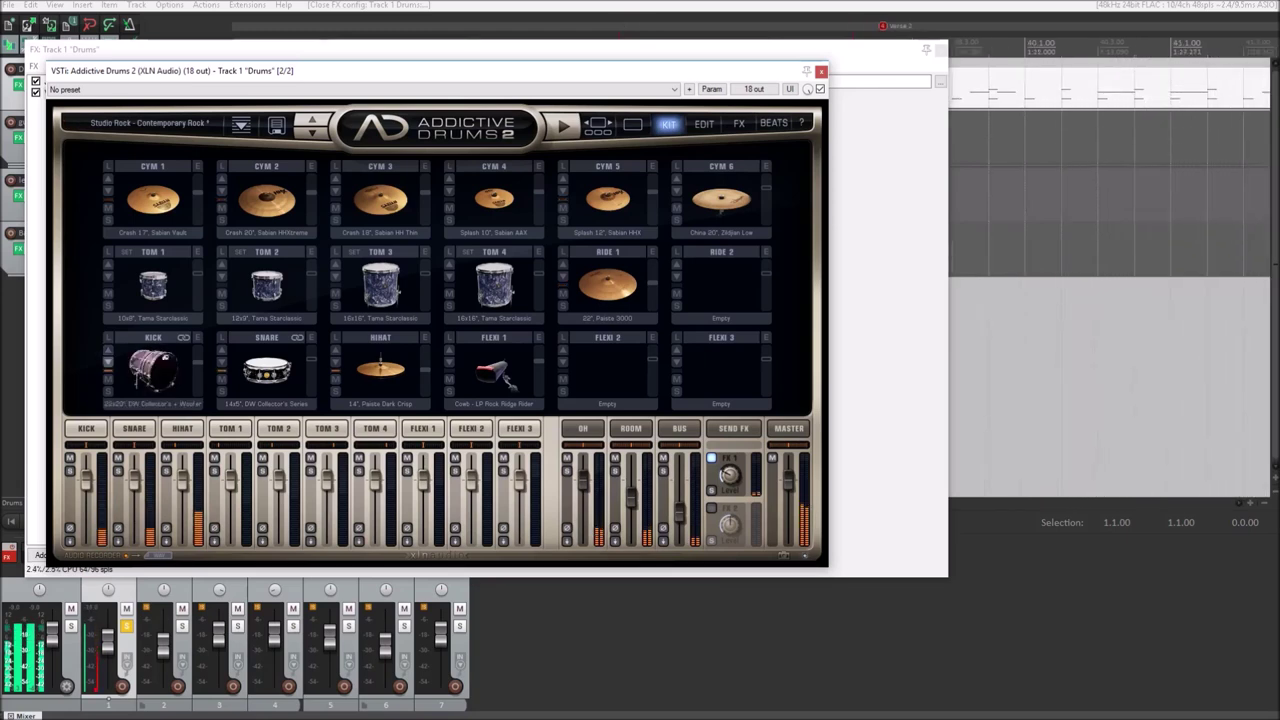
left_click(108, 350)
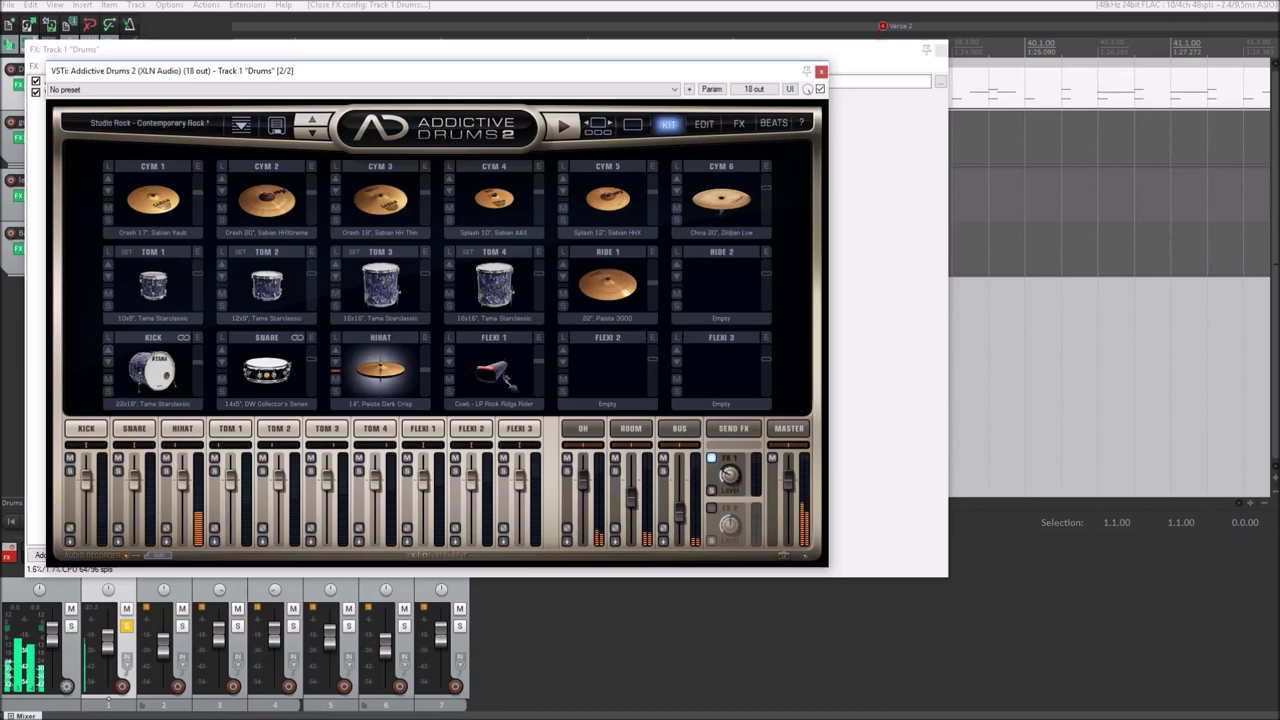
Try the 13" Zildjian K and Sabian AAX Studio Hats during playback, and change the hi-hat to the 14" Sabian HHX Groove Hats.
left_click(335, 350)
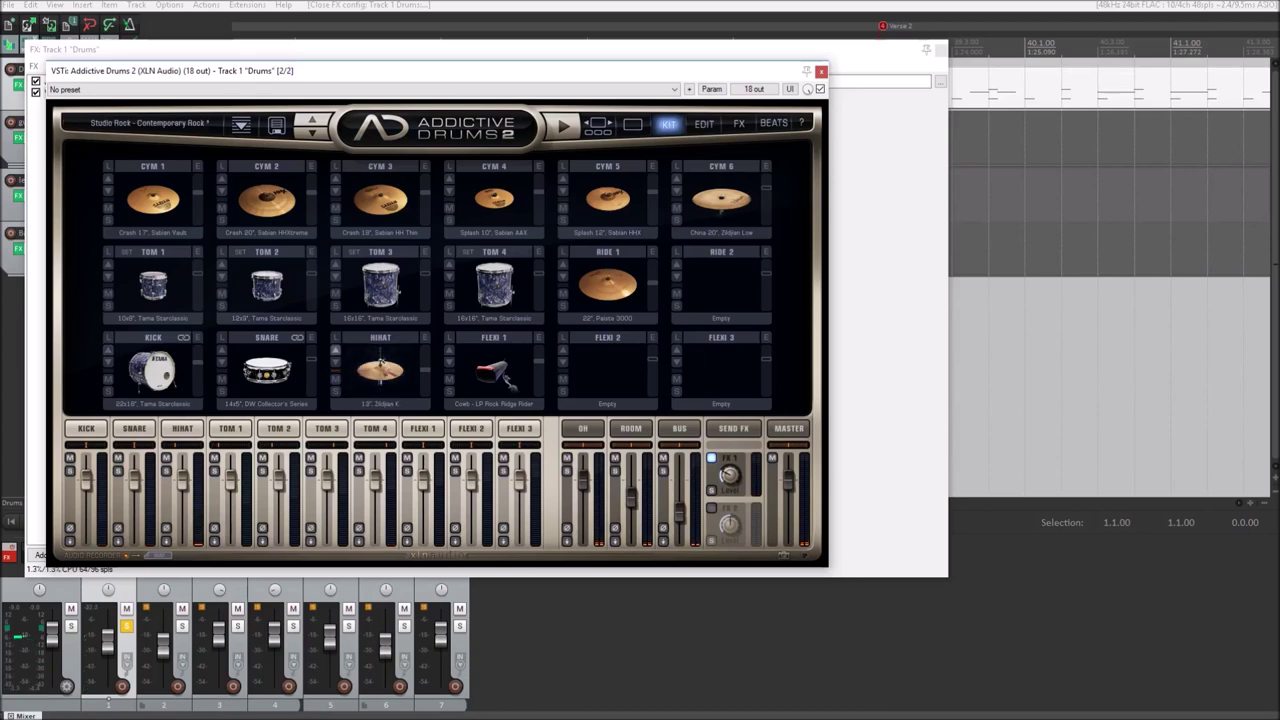
left_click(335, 361)
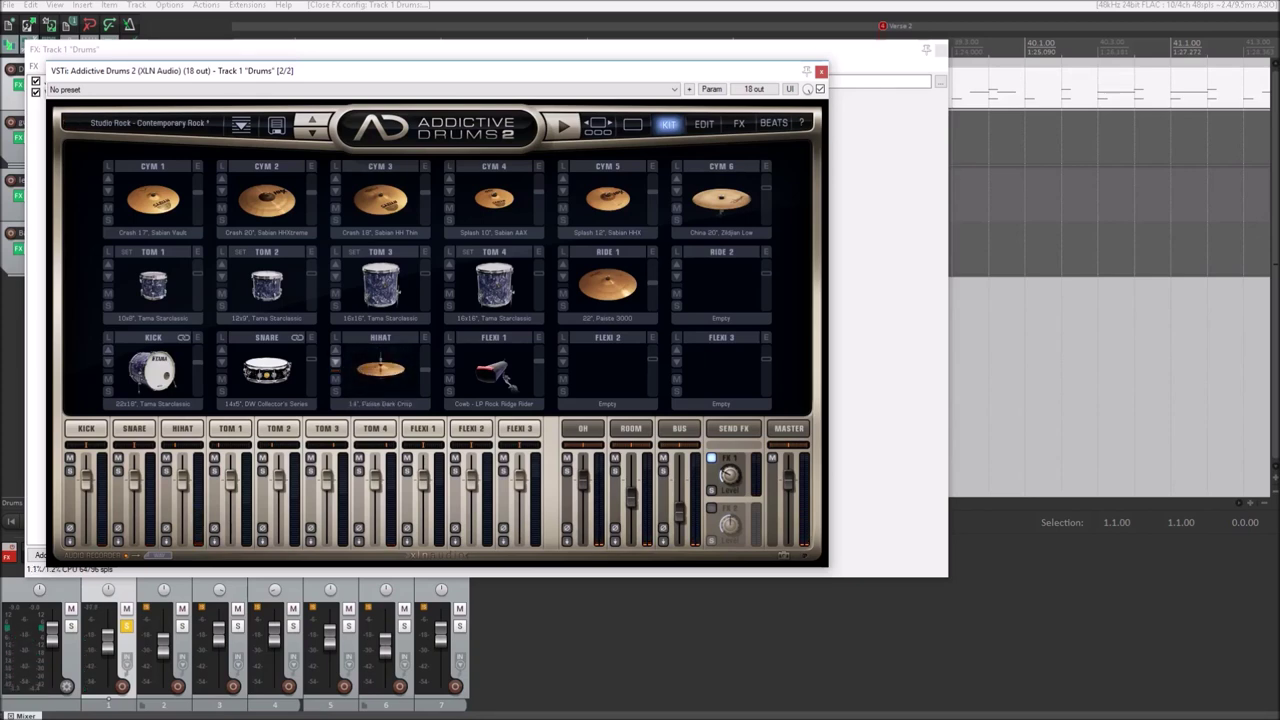
left_click(335, 361)
key("space")
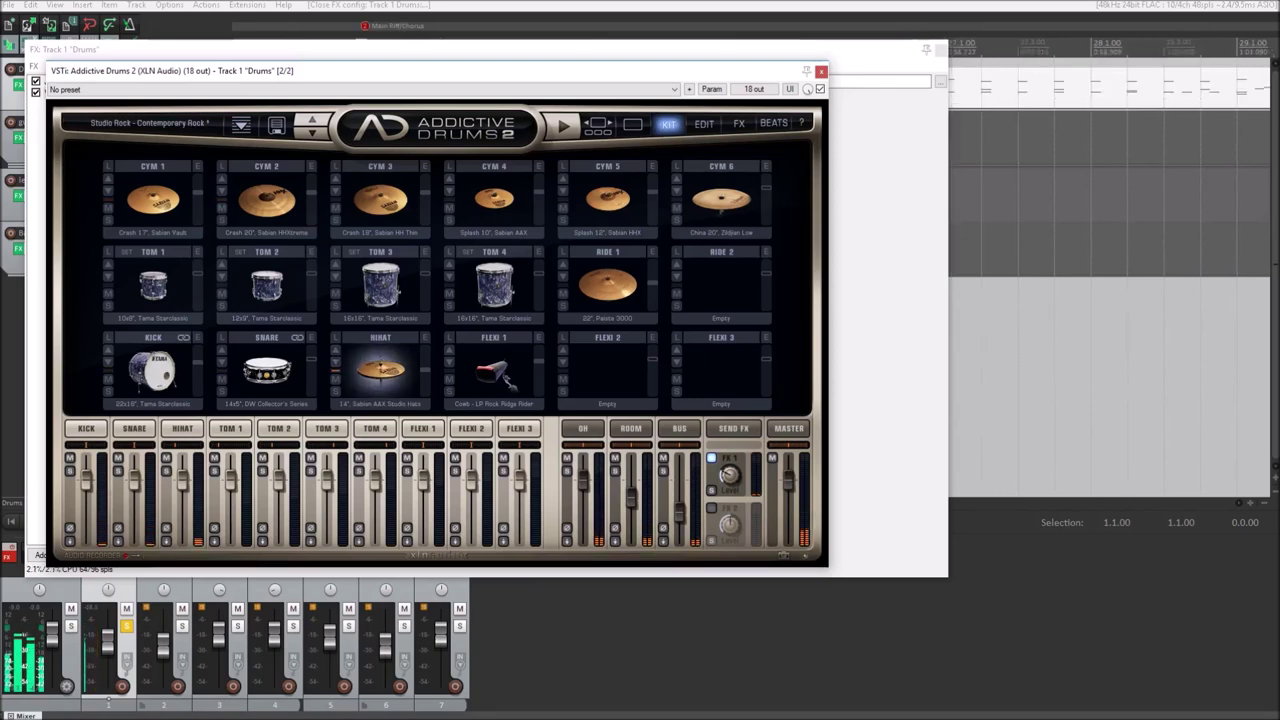
left_click(335, 362)
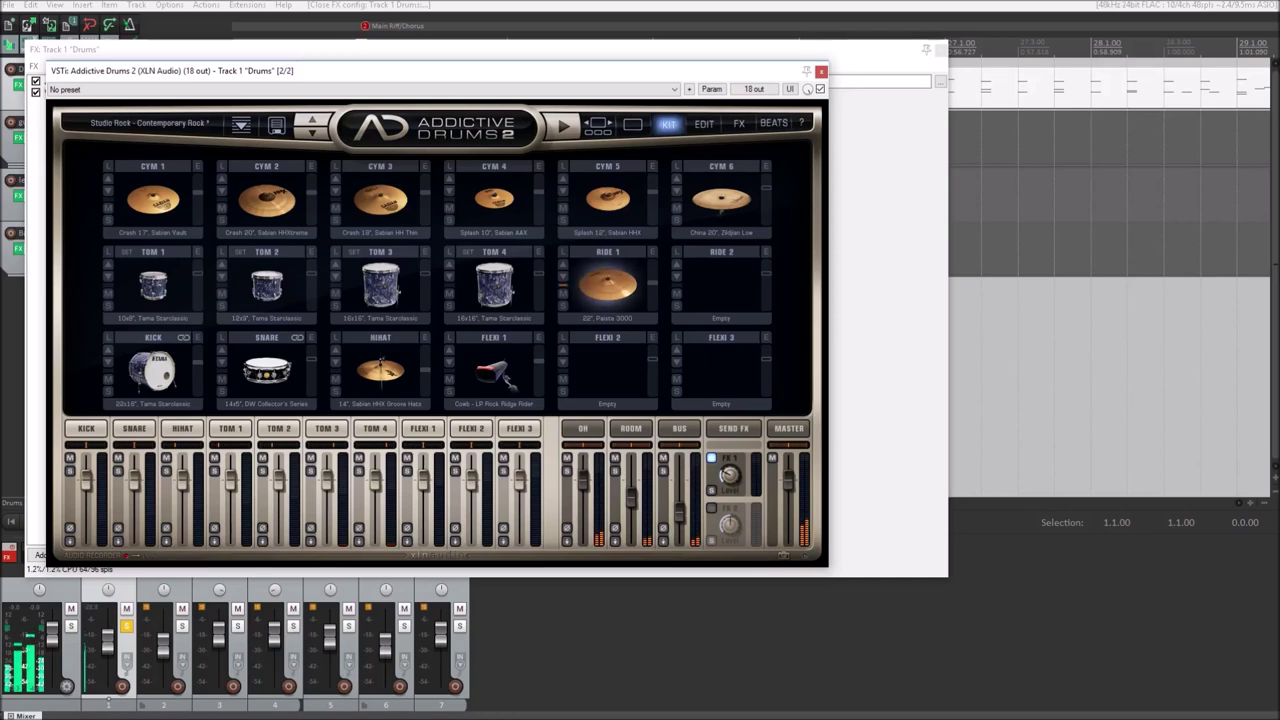
Audition alternative Ride 1 cymbals, including the 20" Zildjian K, and return to the 22" Paiste 3000.
left_click(563, 277)
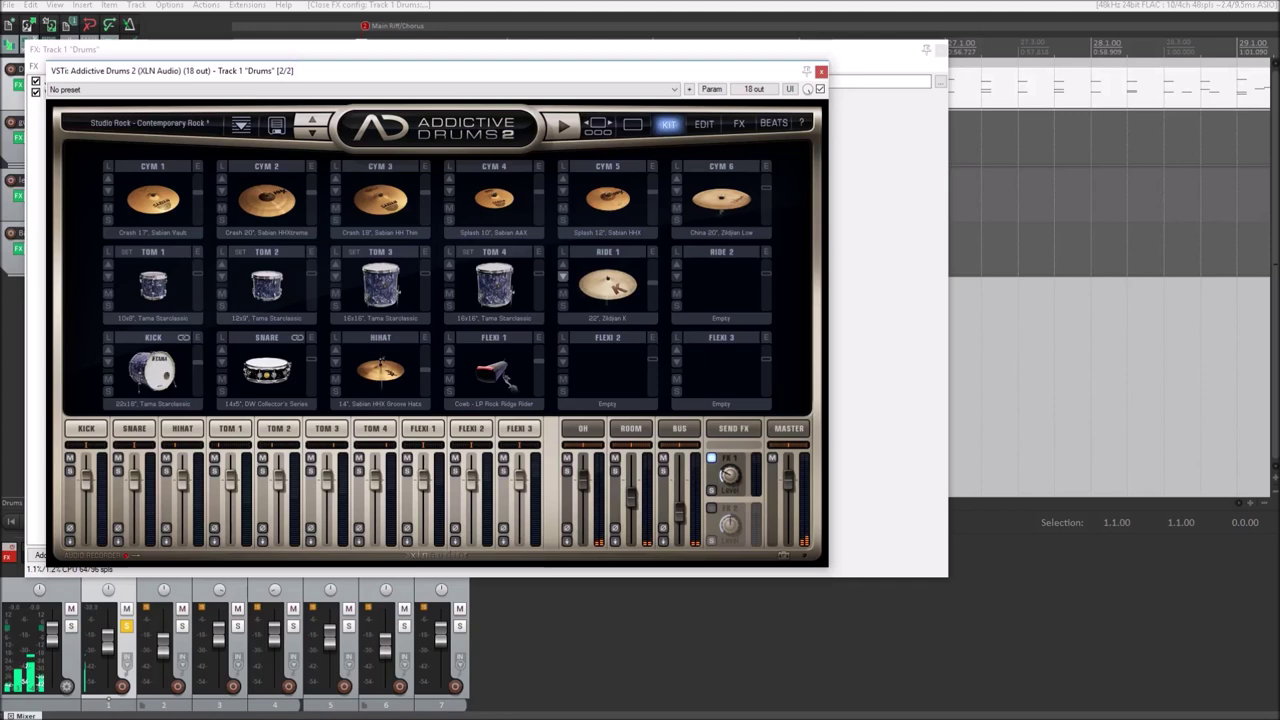
left_click(563, 277)
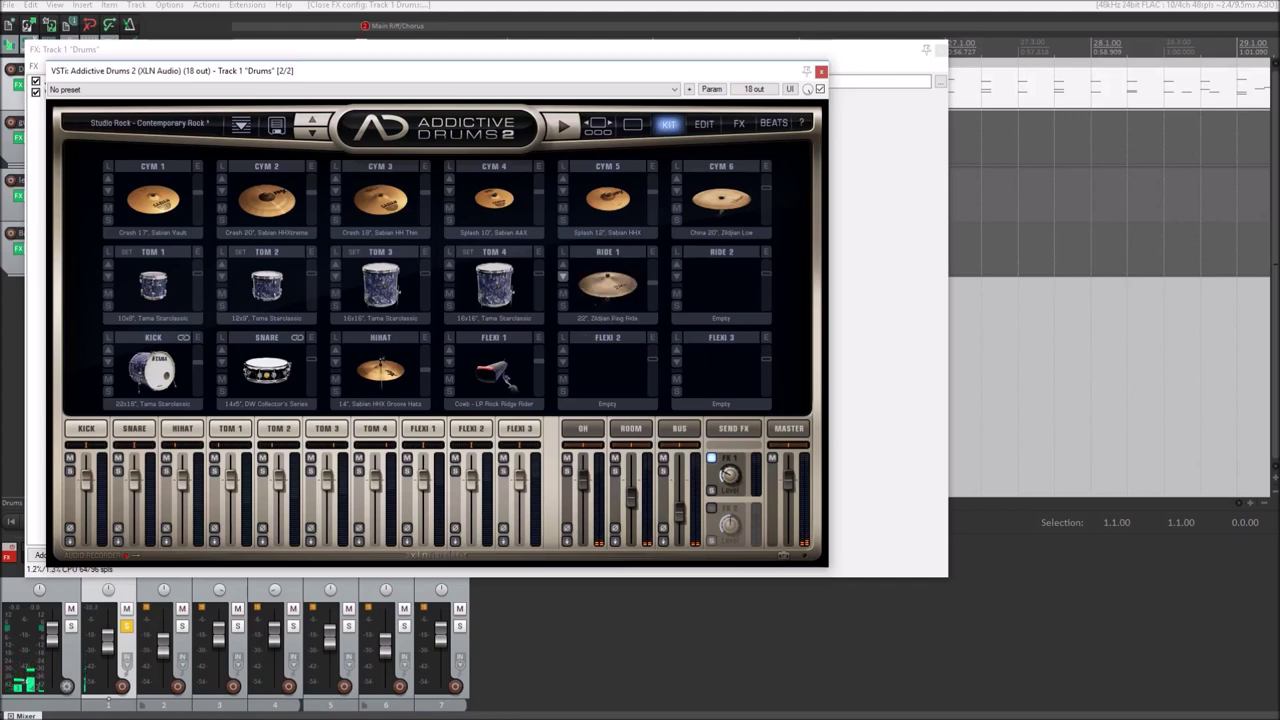
left_click(563, 277)
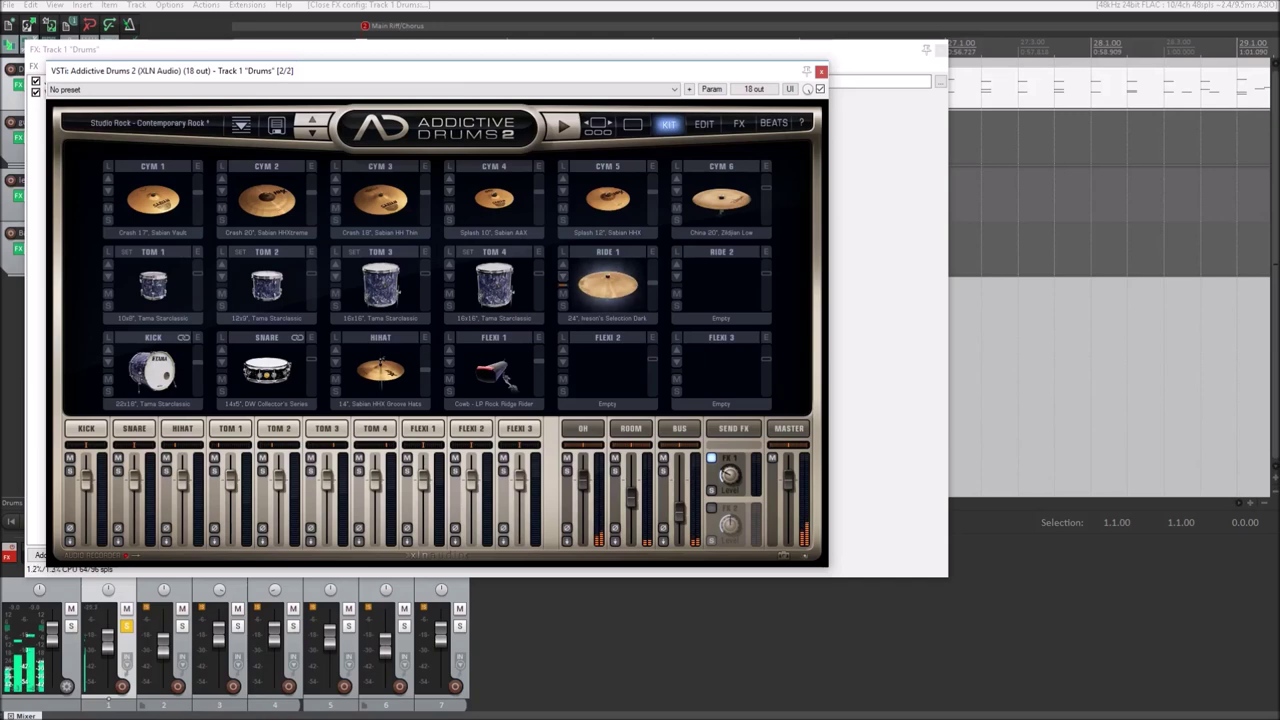
left_click(563, 265)
left_click(563, 265)
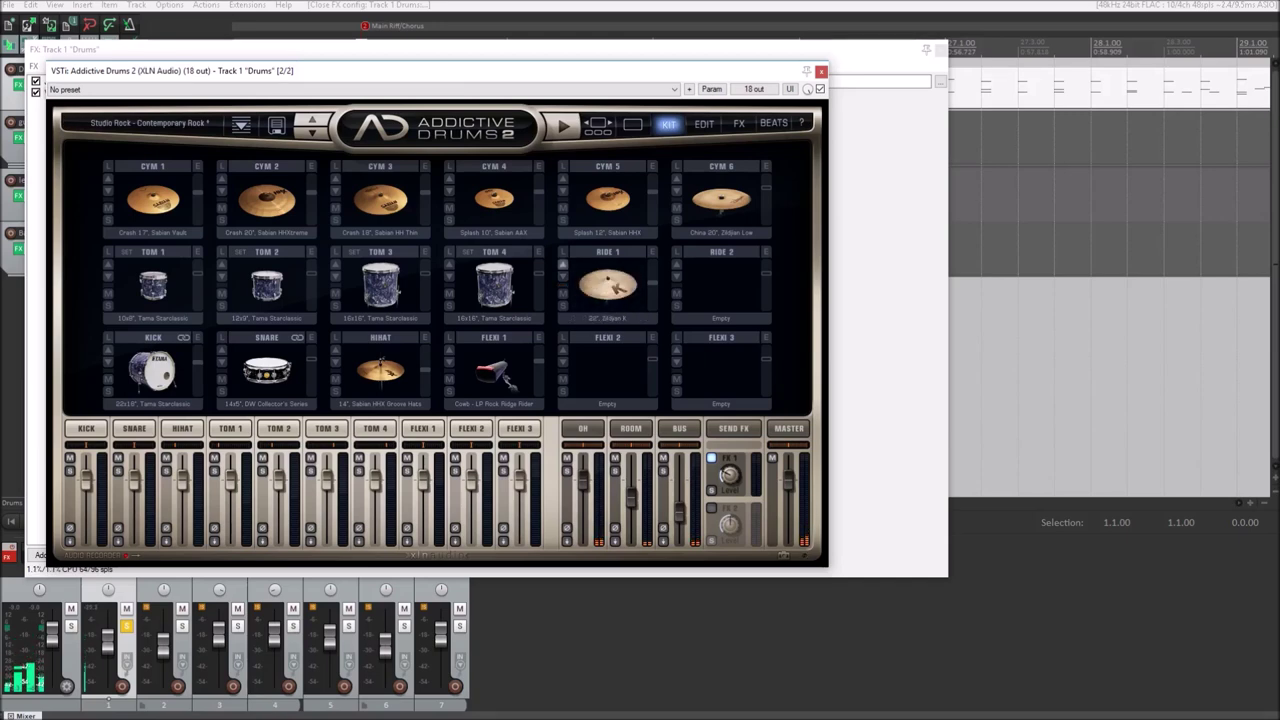
left_click(563, 265)
left_click(563, 265)
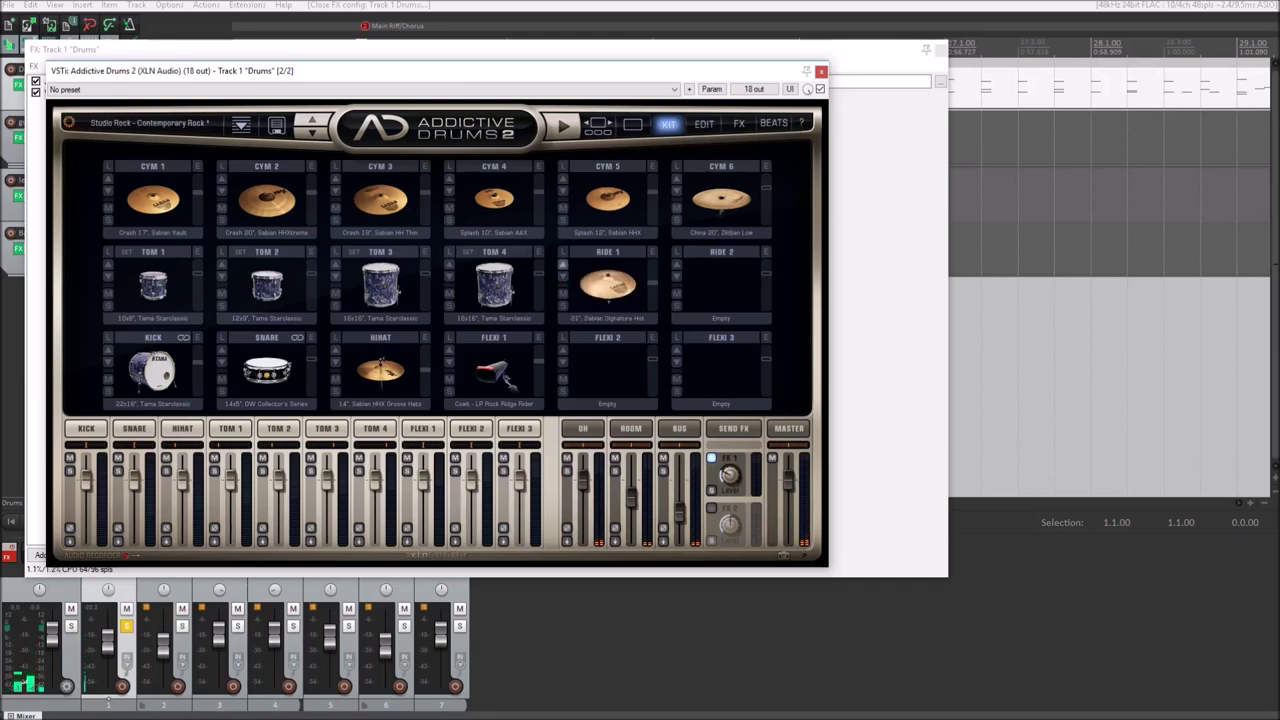
left_click(563, 277)
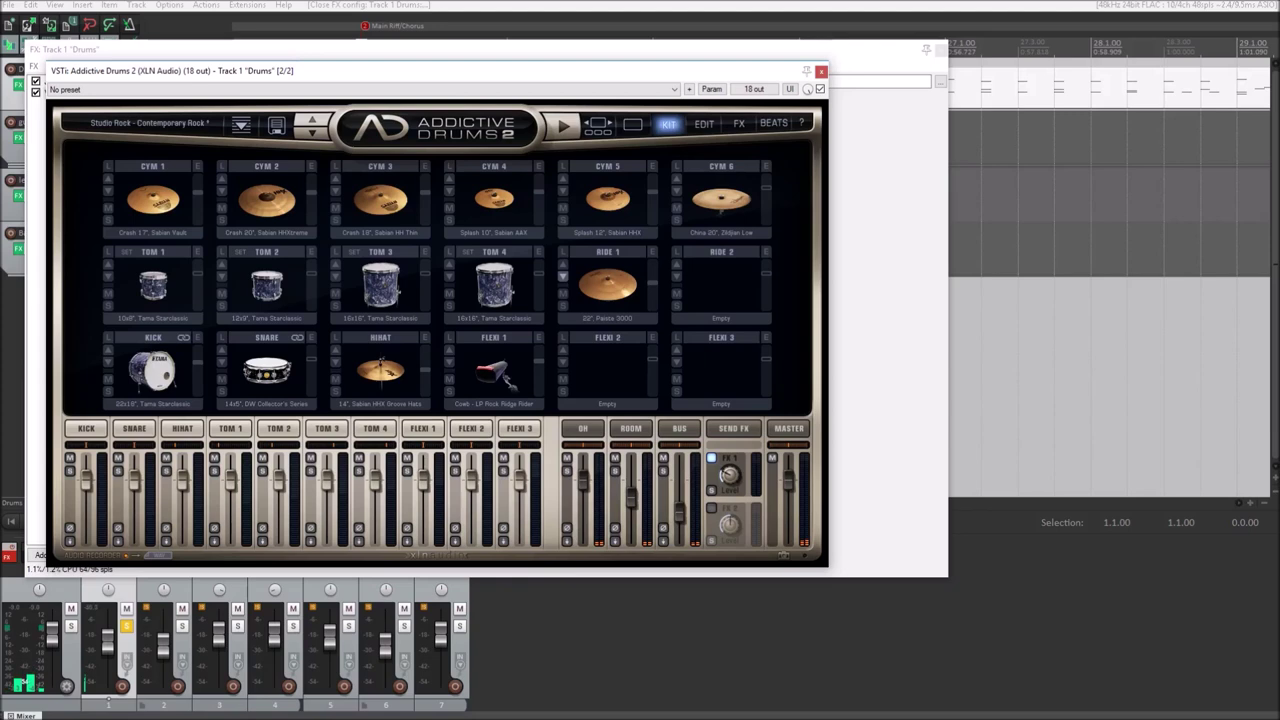
Load the 20" Sabian HHX Manhattan Jazz into the empty Ride 2 slot, play it and empty the slot again.
left_click(677, 276)
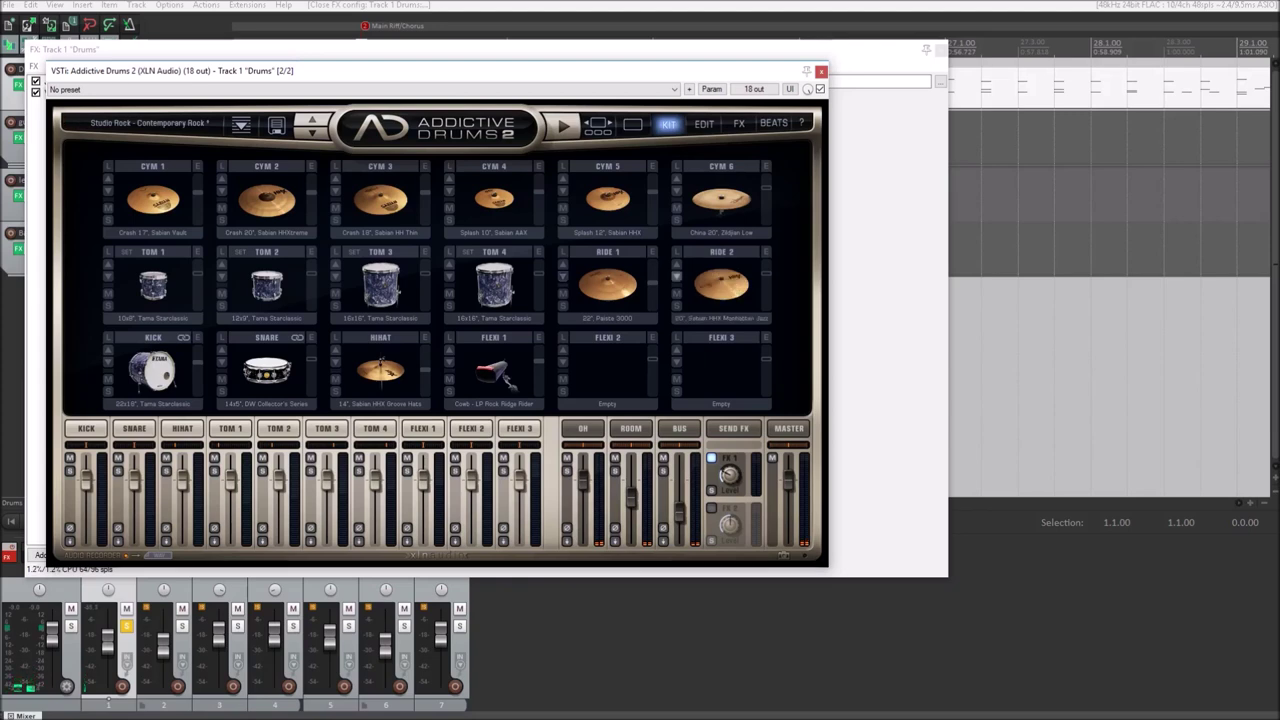
left_click(721, 285)
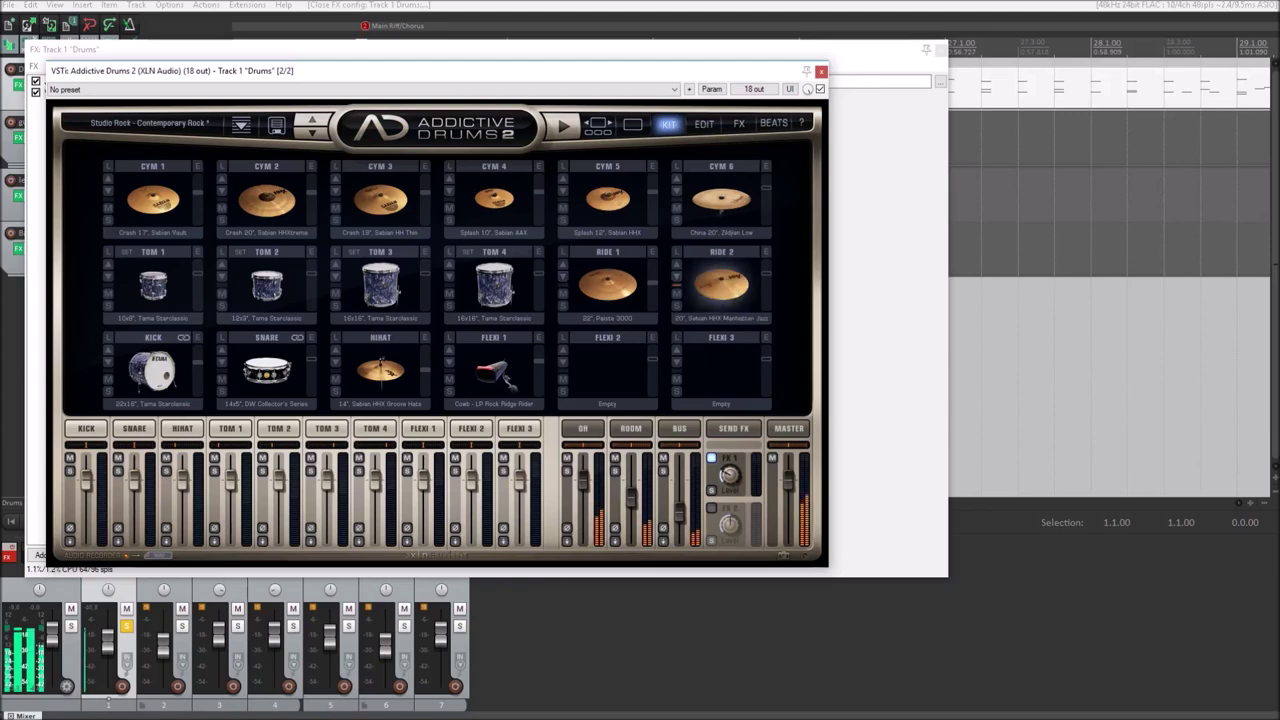
left_click(677, 265)
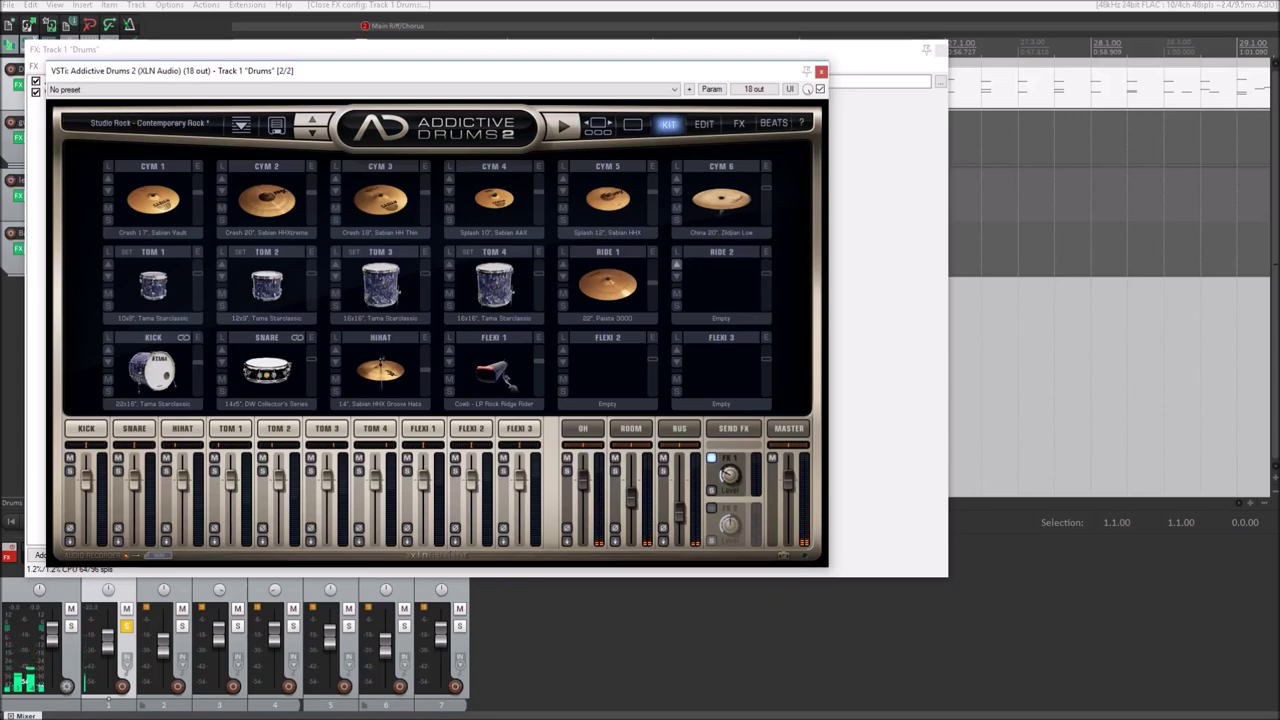
Audition the Flexi 1 cowbells, including the LP Tribell and Meinl Small Black, and return to the LP Rock Ridge Rider.
left_click(493, 371)
left_click(493, 371)
left_click(493, 371)
left_click(449, 362)
left_click(493, 371)
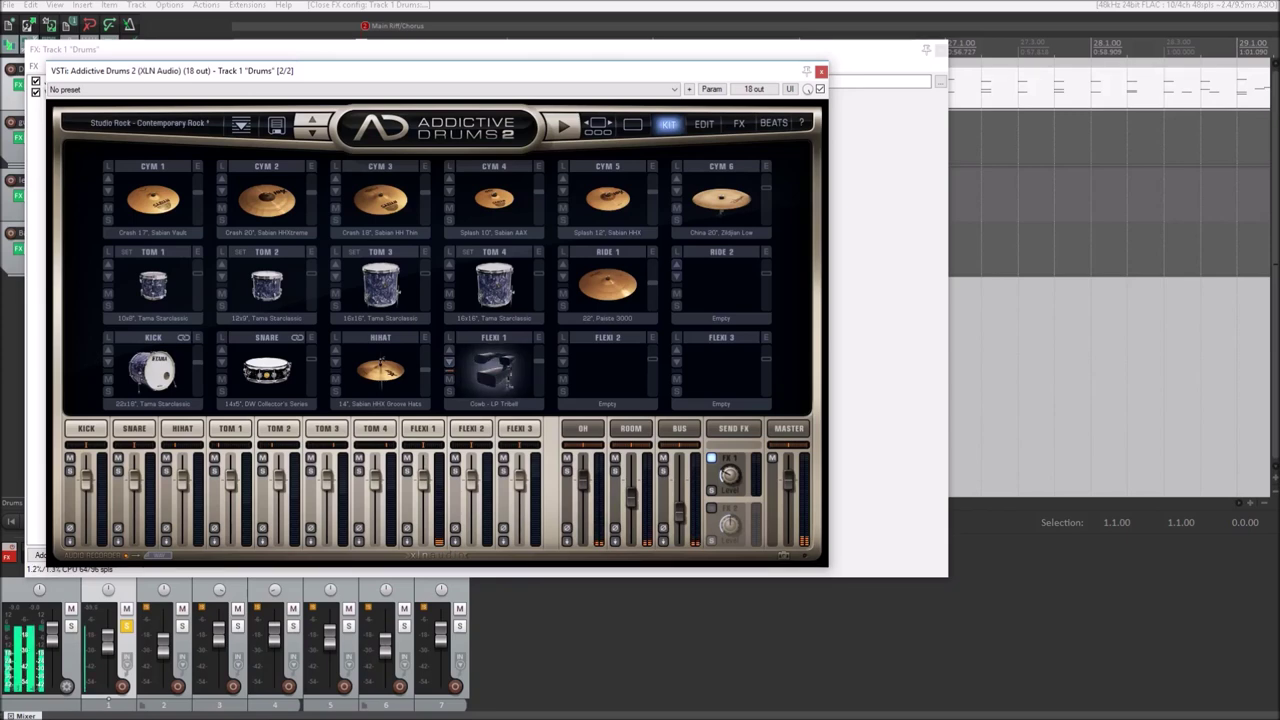
left_click(449, 362)
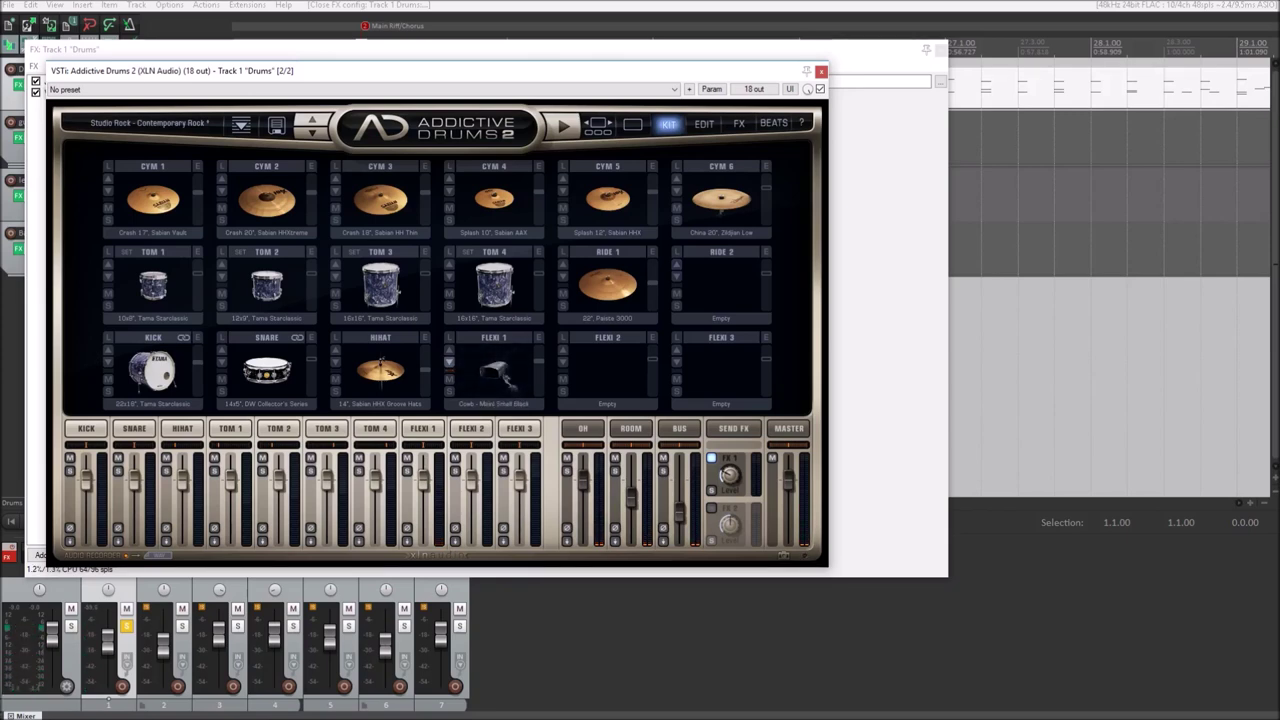
left_click(493, 371)
left_click(493, 371)
left_click(449, 362)
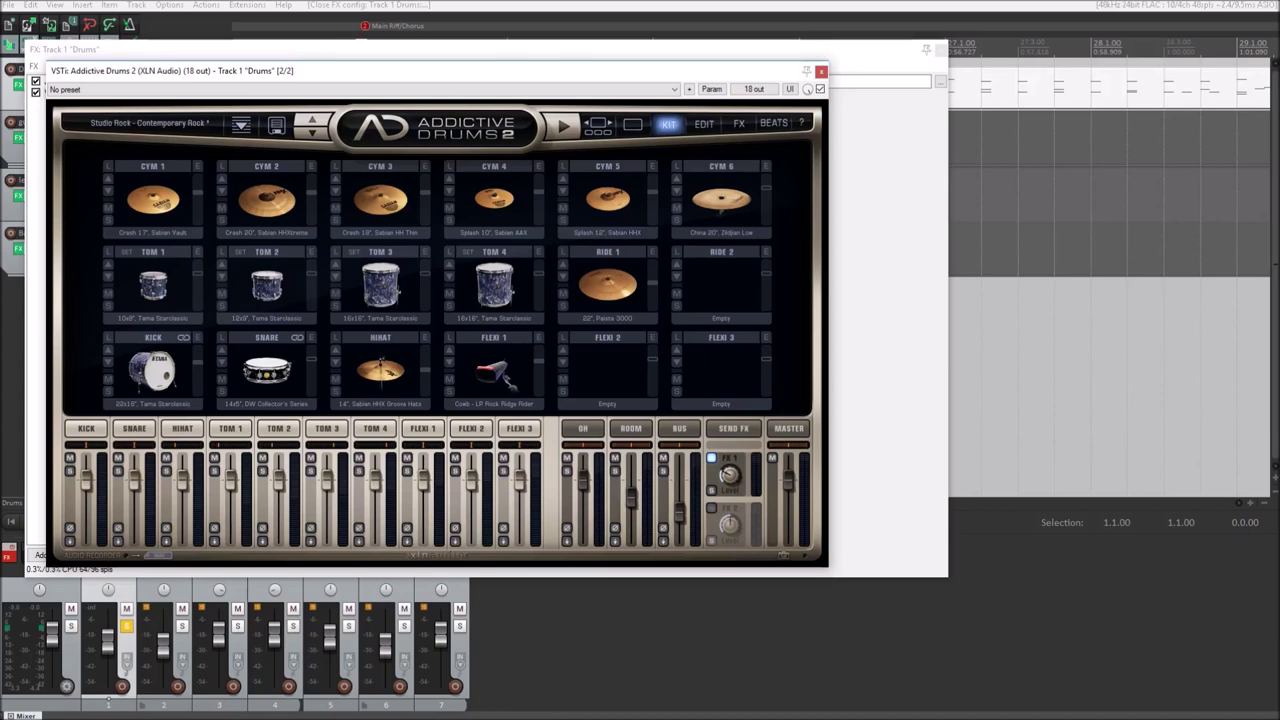
Play the track while stepping through the Studio Rock presets Deep Bass West Coast, Deep Smack and Distinct.
left_click(312, 132)
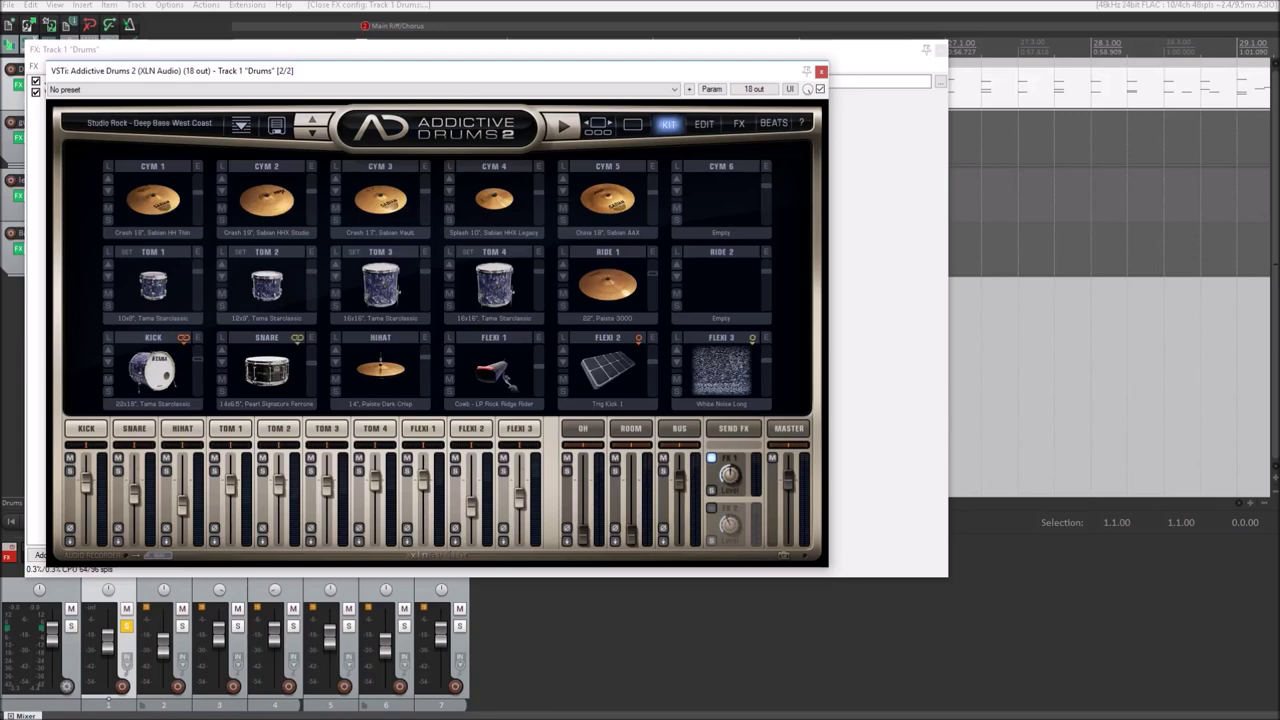
key("space")
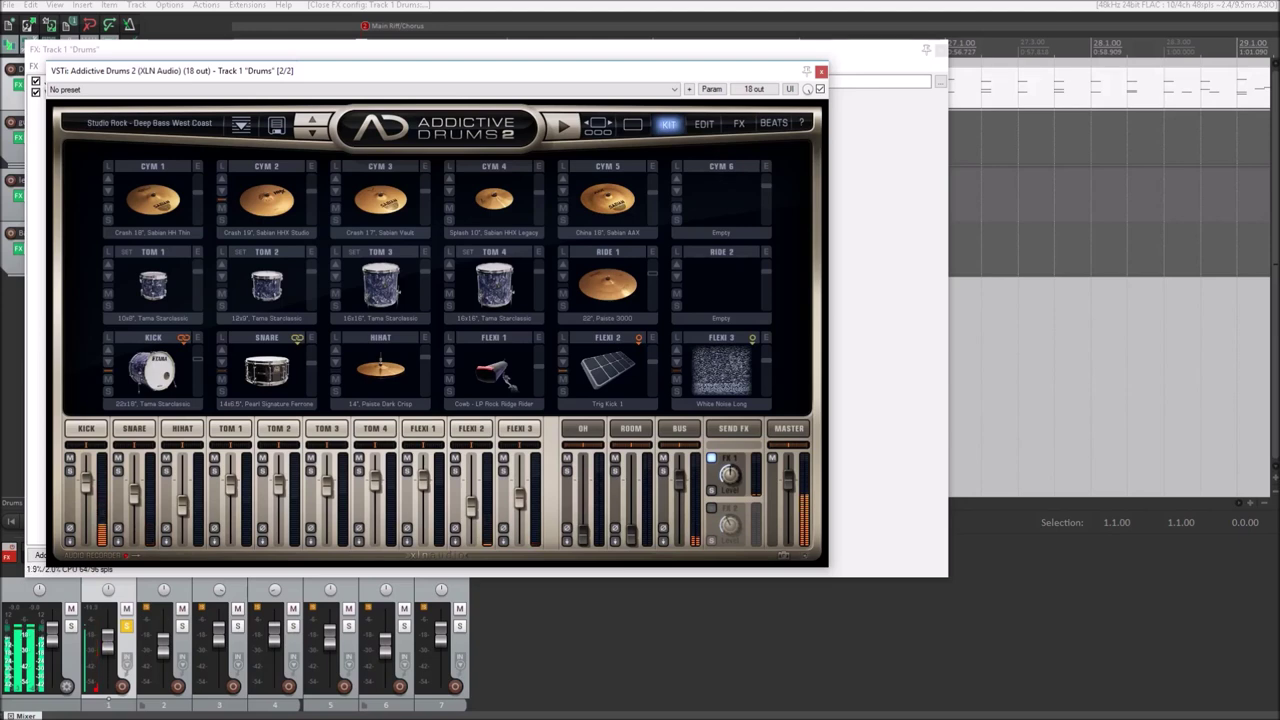
left_click(312, 132)
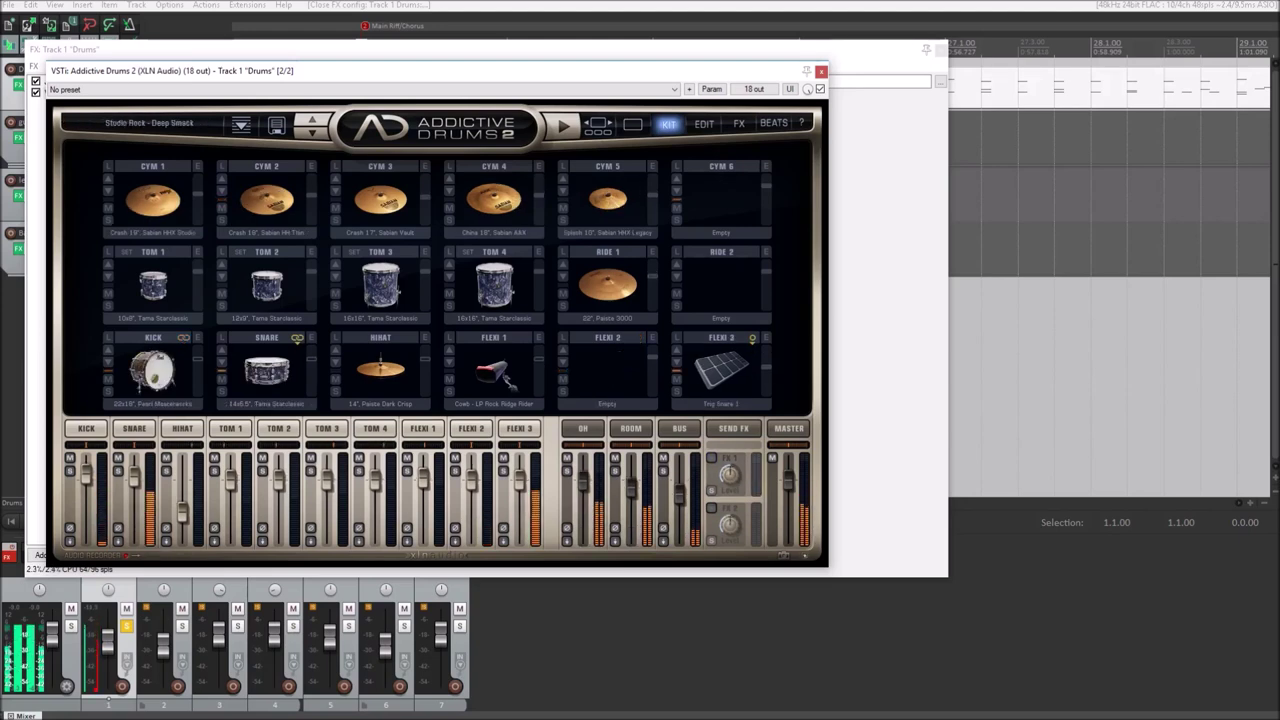
left_click(312, 132)
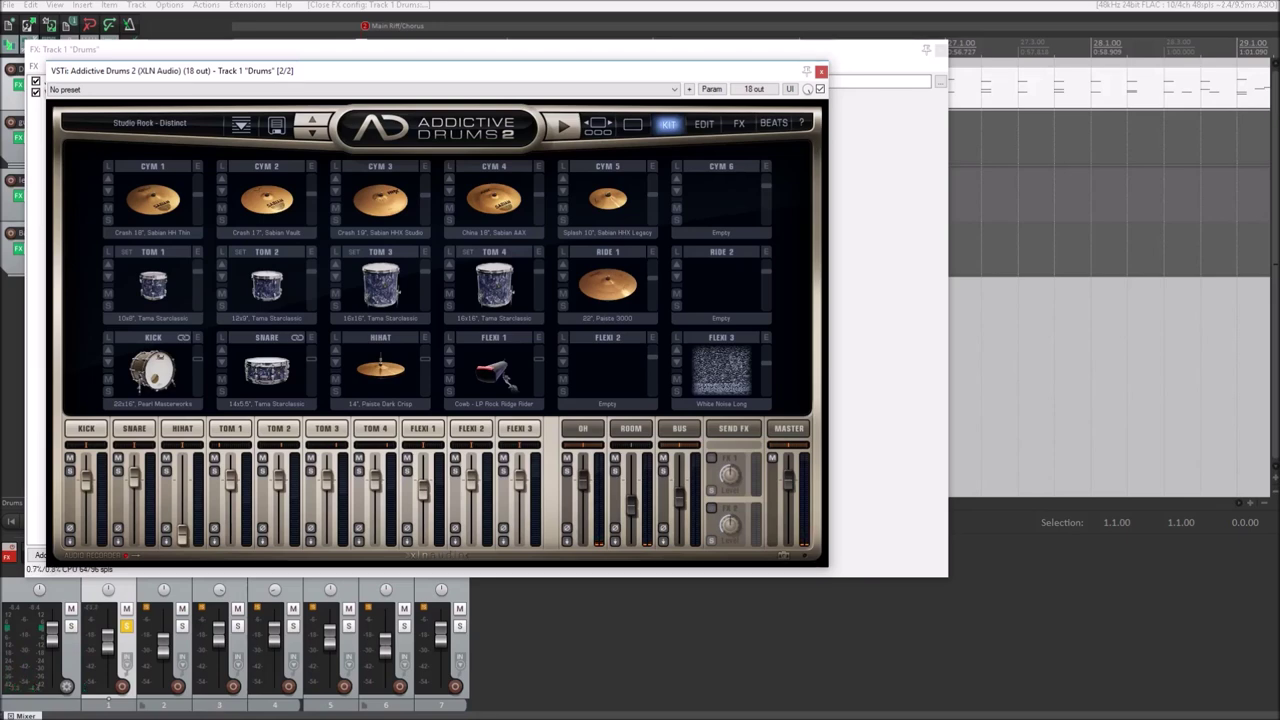
Open the preset browser and search the presets for "Metal".
left_click(241, 124)
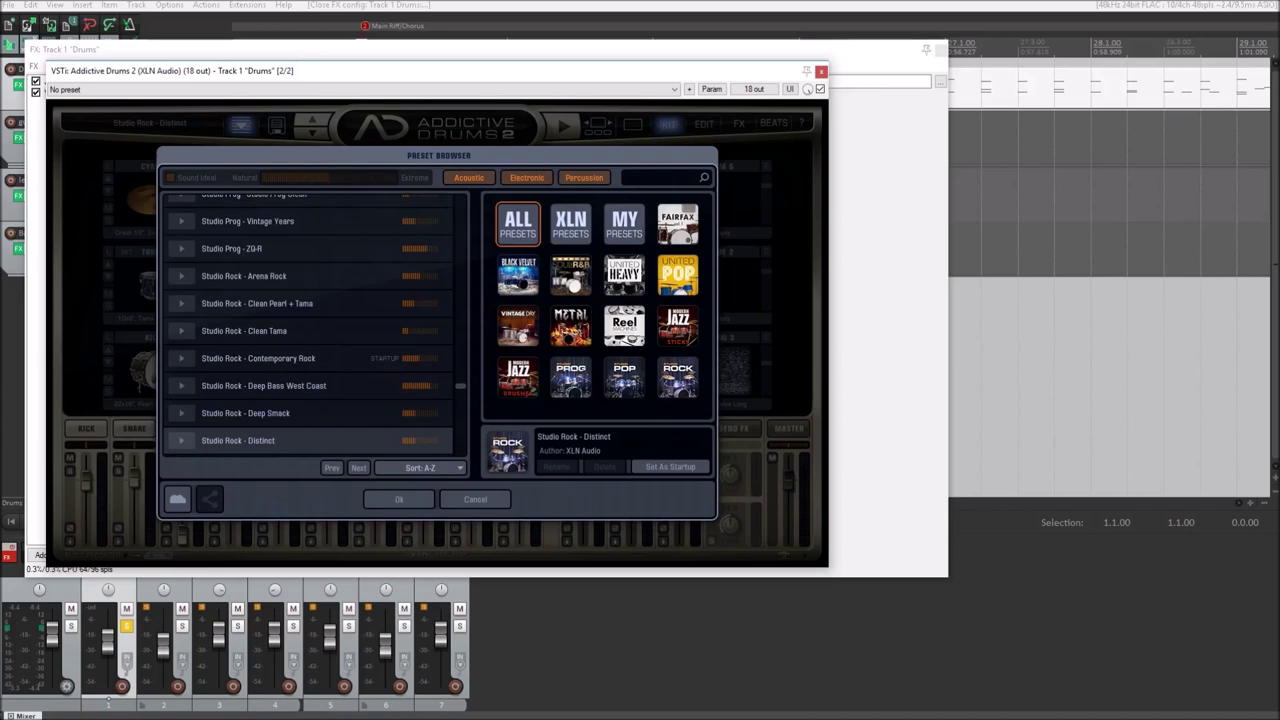
left_click(662, 178)
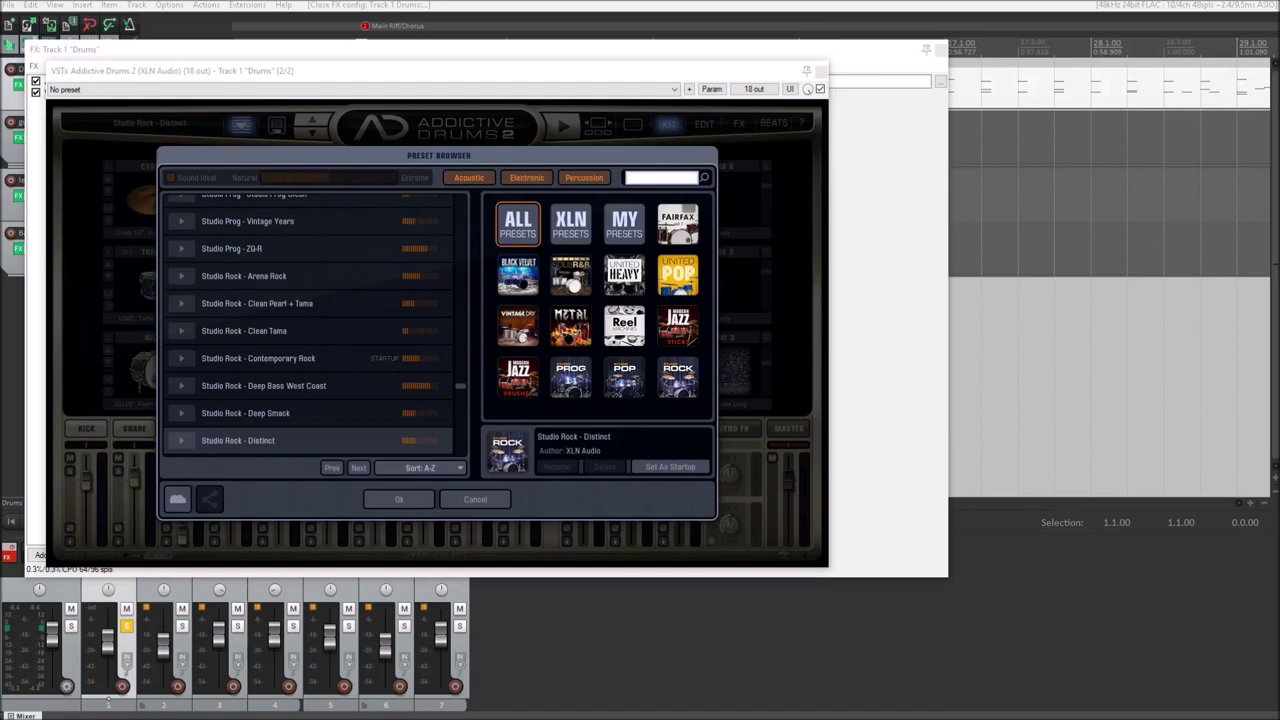
type("Metal")
key("Return")
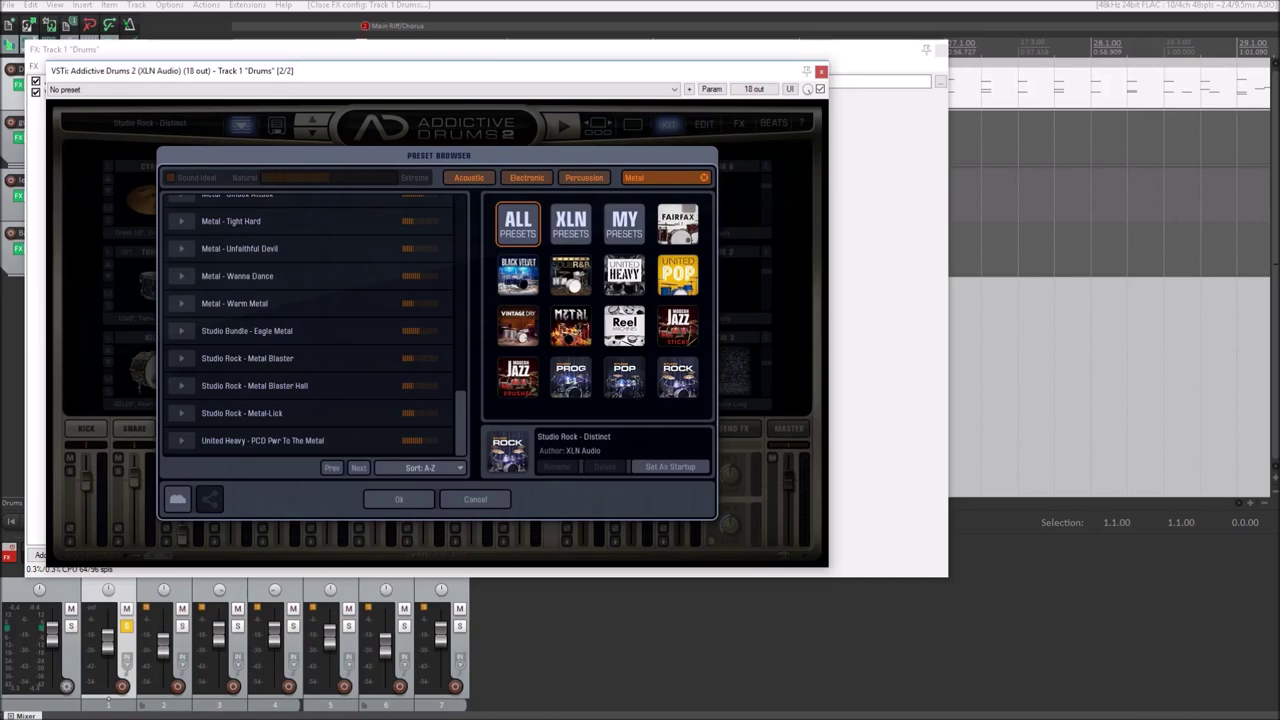
Audition the Metal search results one by one, from Fairfax Vol 1 - Y U No Metal through Metal - Blaster Metal.
left_click(358, 467)
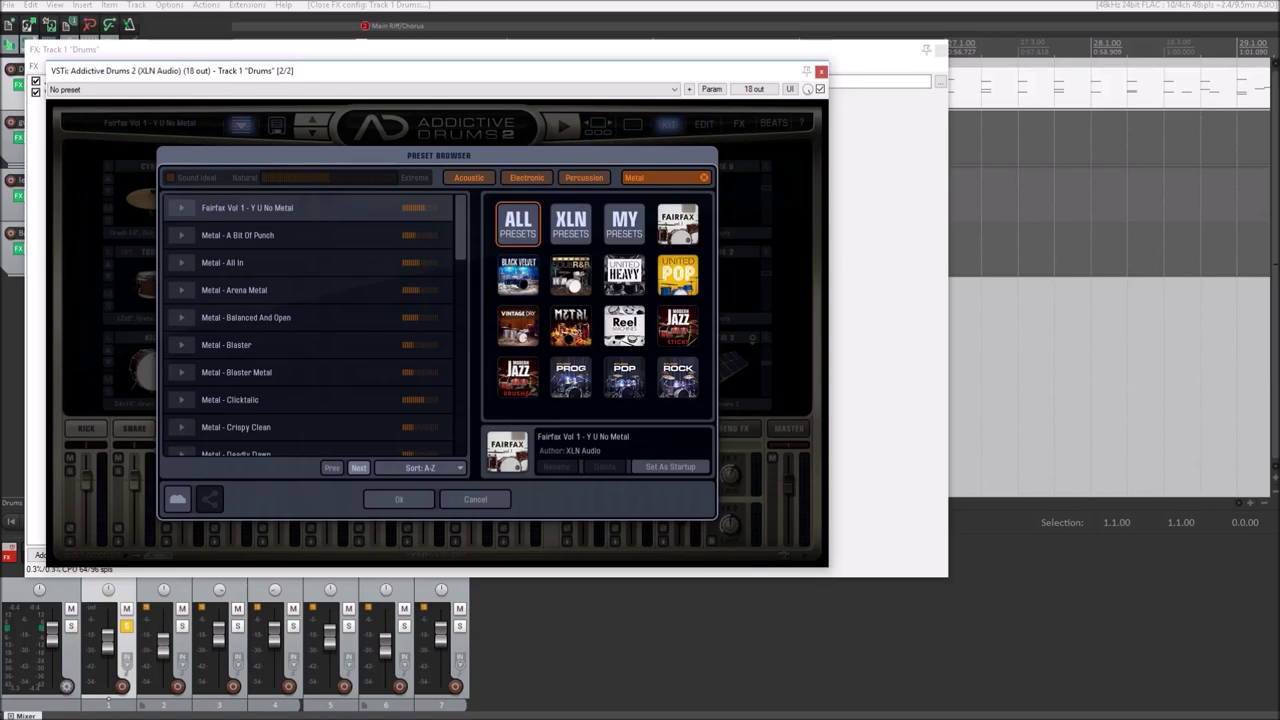
left_click(358, 467)
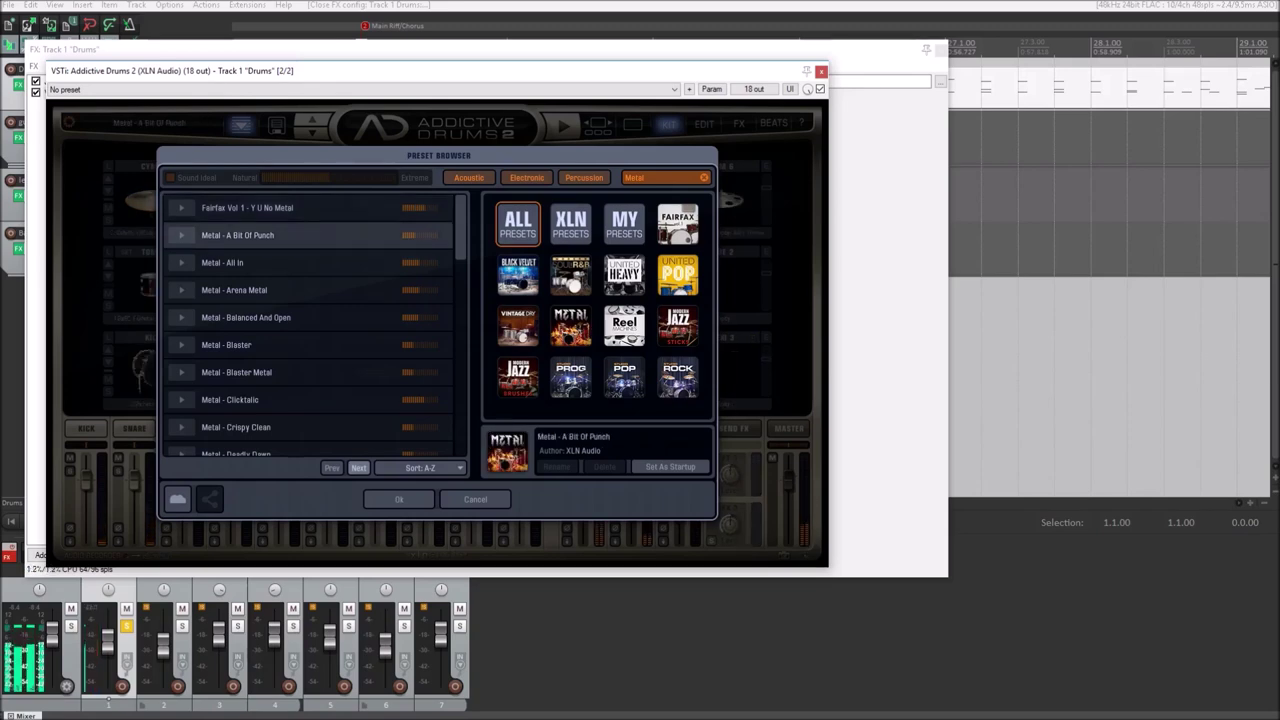
left_click(358, 467)
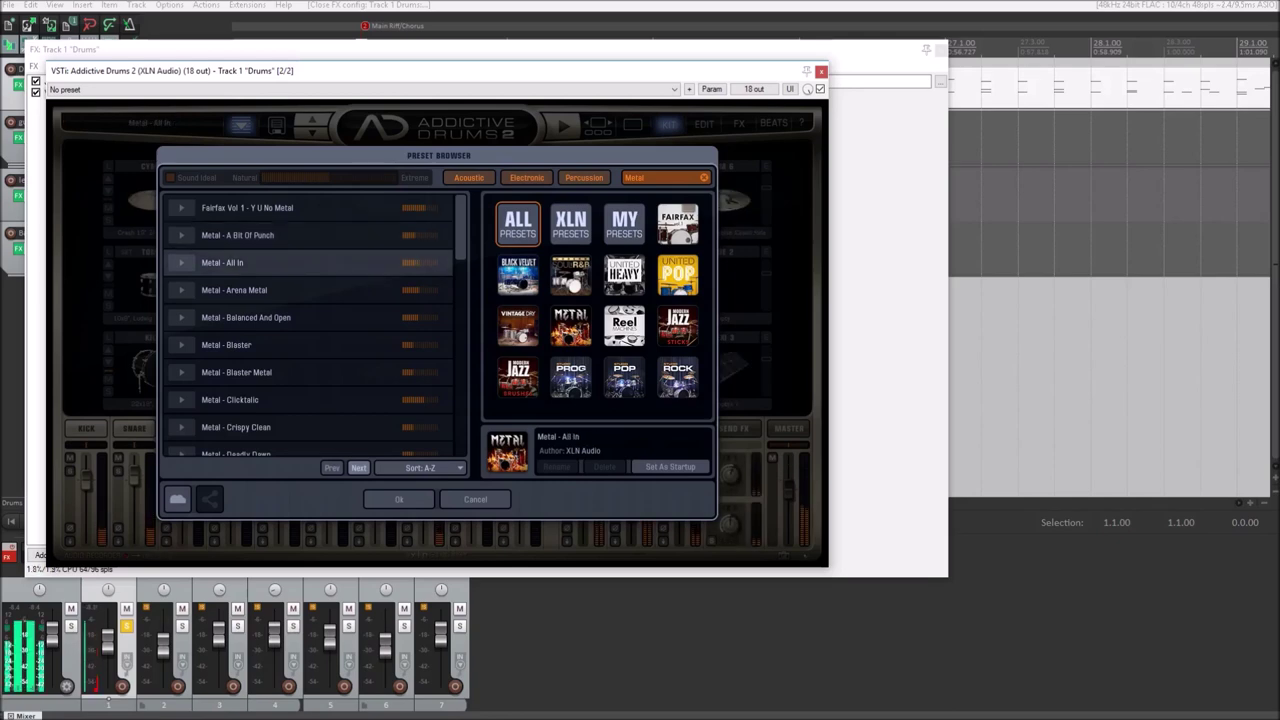
left_click(358, 467)
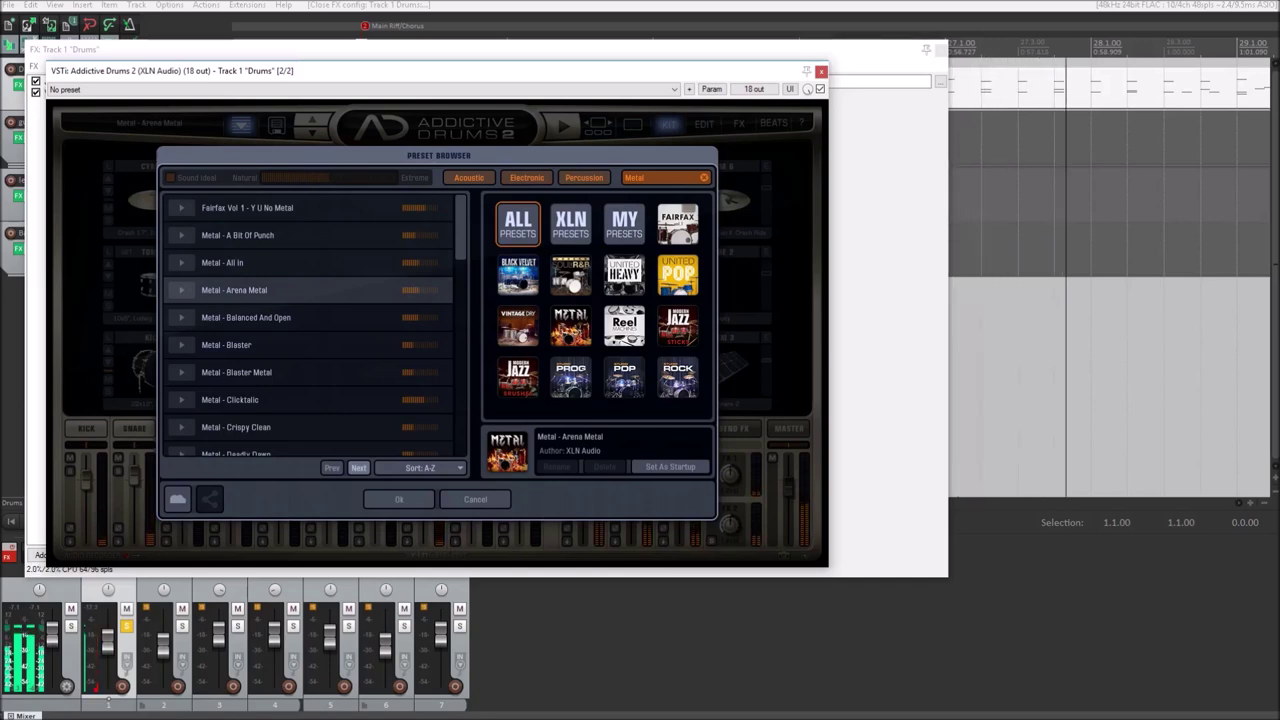
left_click(359, 468)
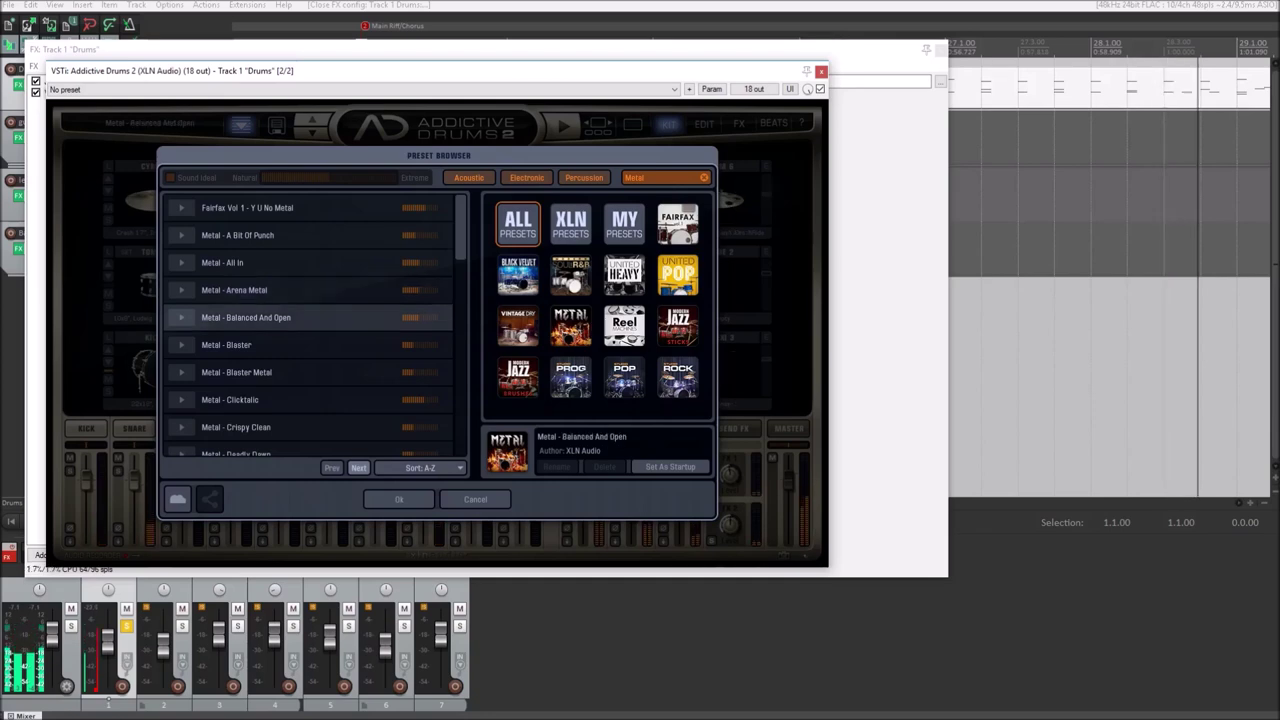
left_click(359, 468)
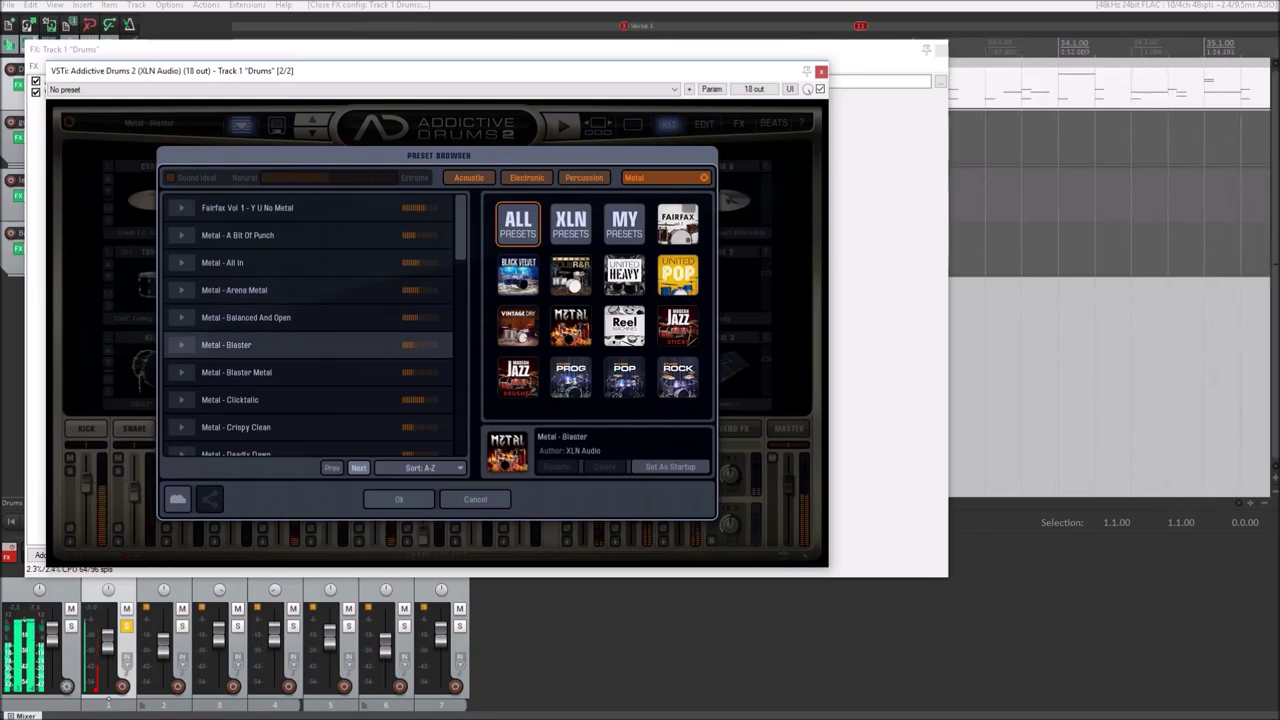
left_click(359, 468)
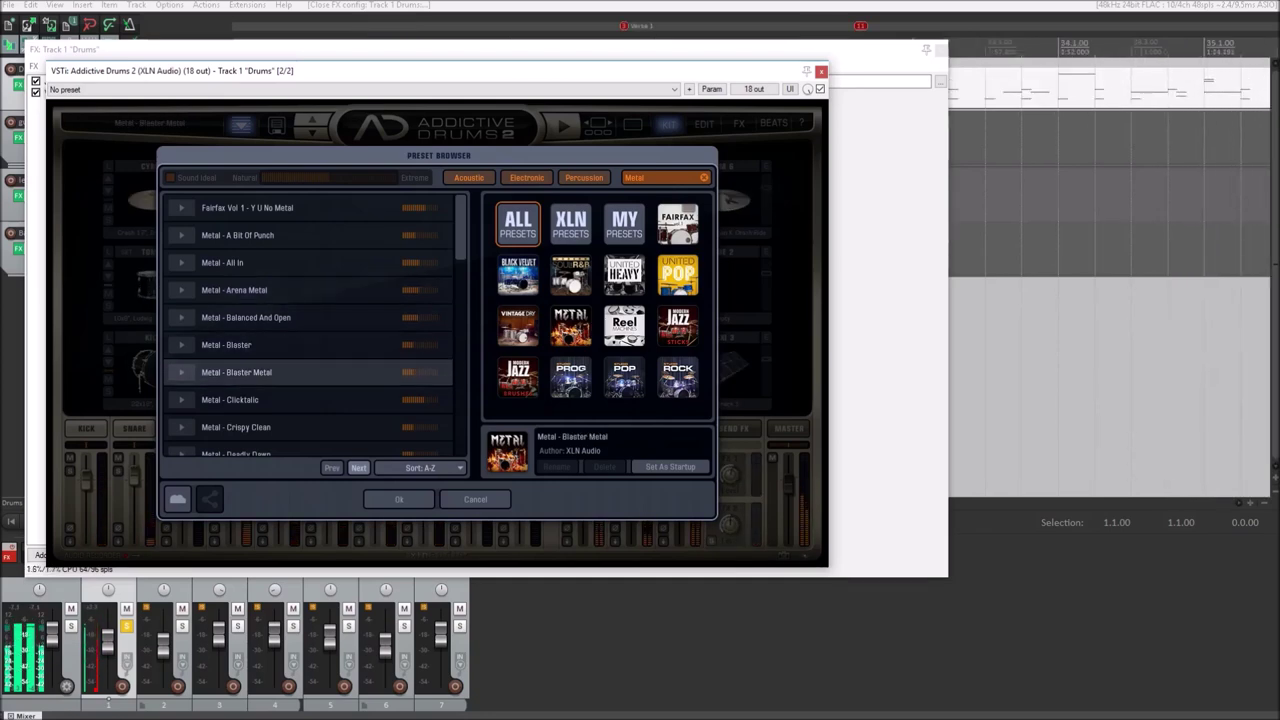
Compare Metal - Blaster again, load the Metal - Clicktalic preset and unsolo the Drums track to hear it in the mix.
left_click(332, 468)
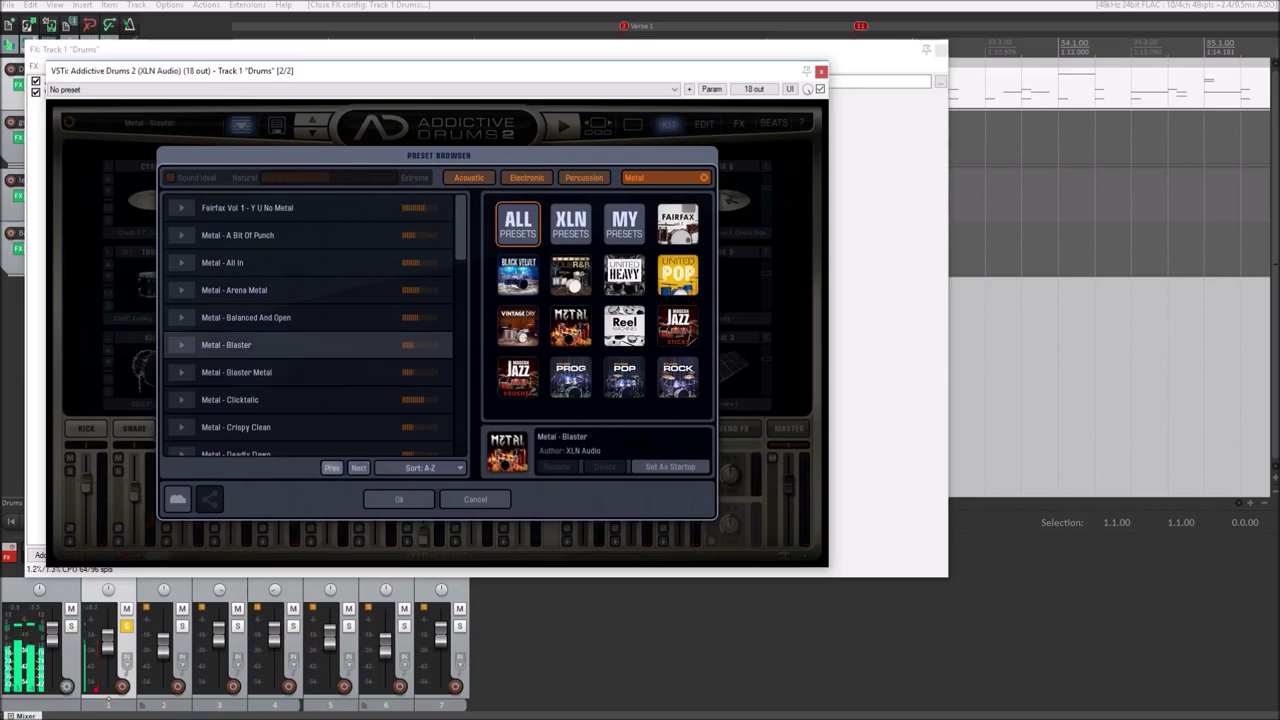
left_click(359, 468)
left_click(359, 468)
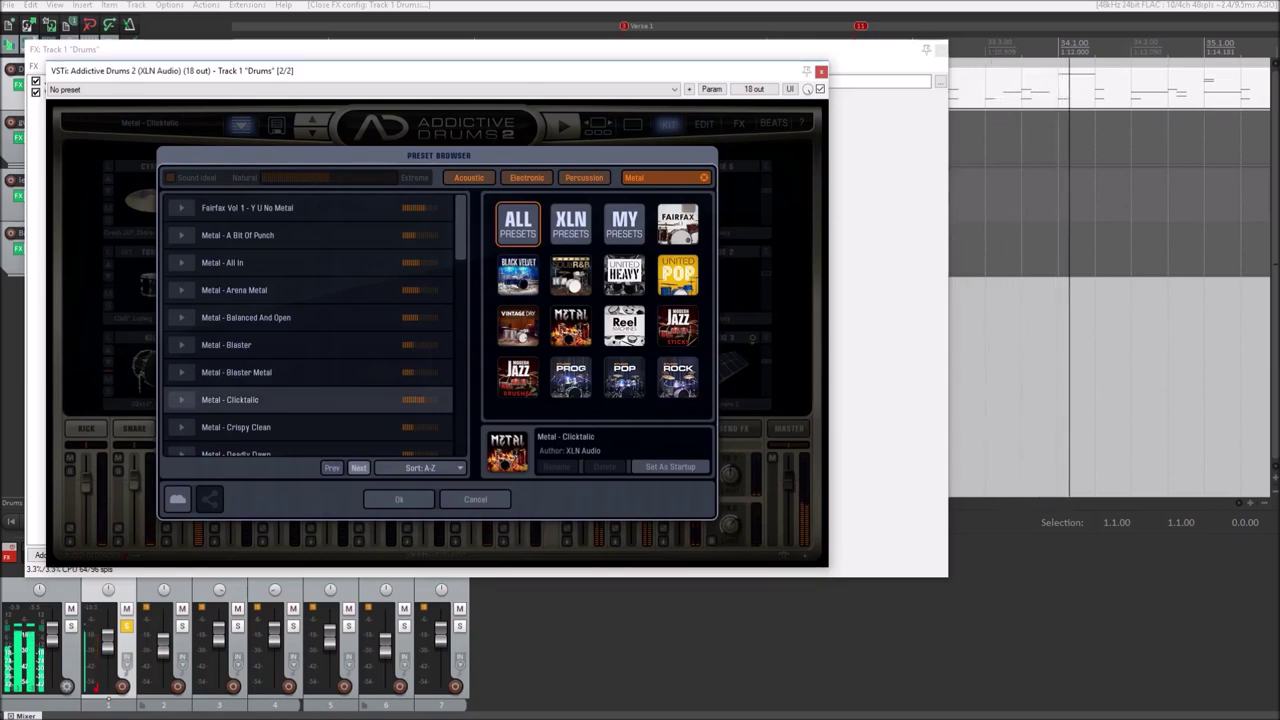
left_click(126, 626)
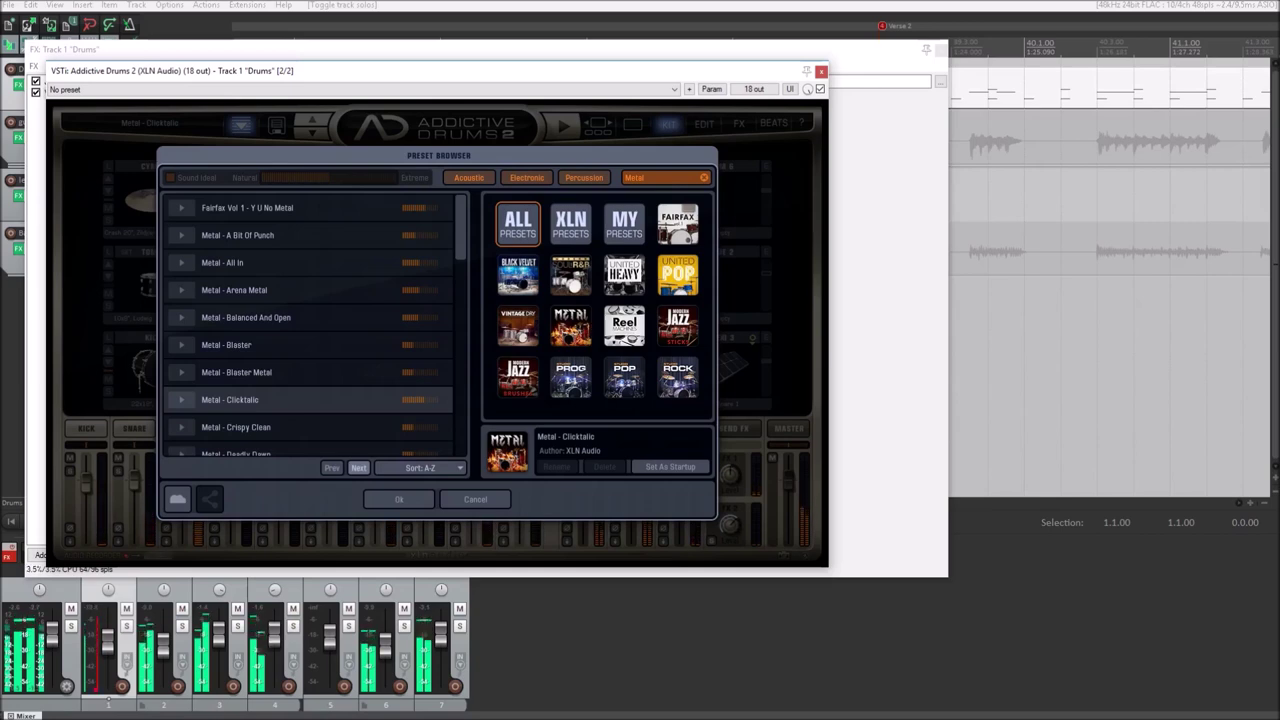
Solo the Drums track and audition the Metal presets Crispy Clean, Deadly Dawn, Destroyed and Dry Metal.
key("F6")
left_click(236, 427)
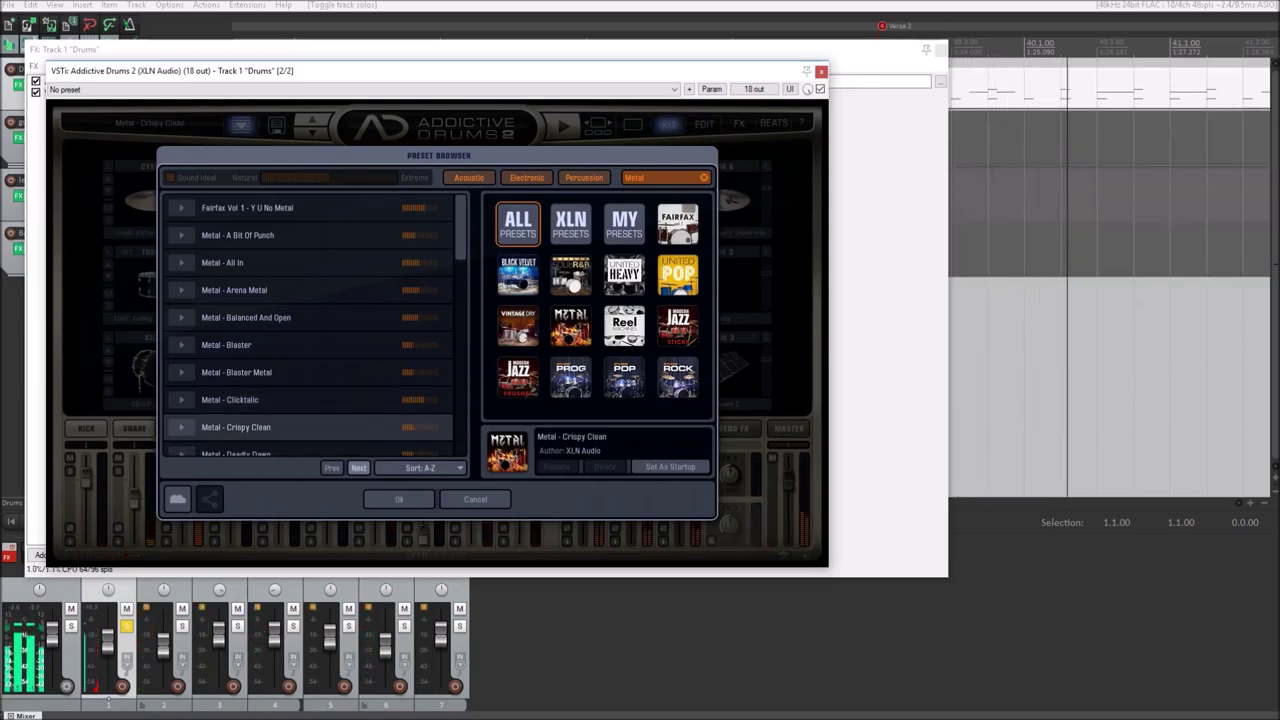
key("Down")
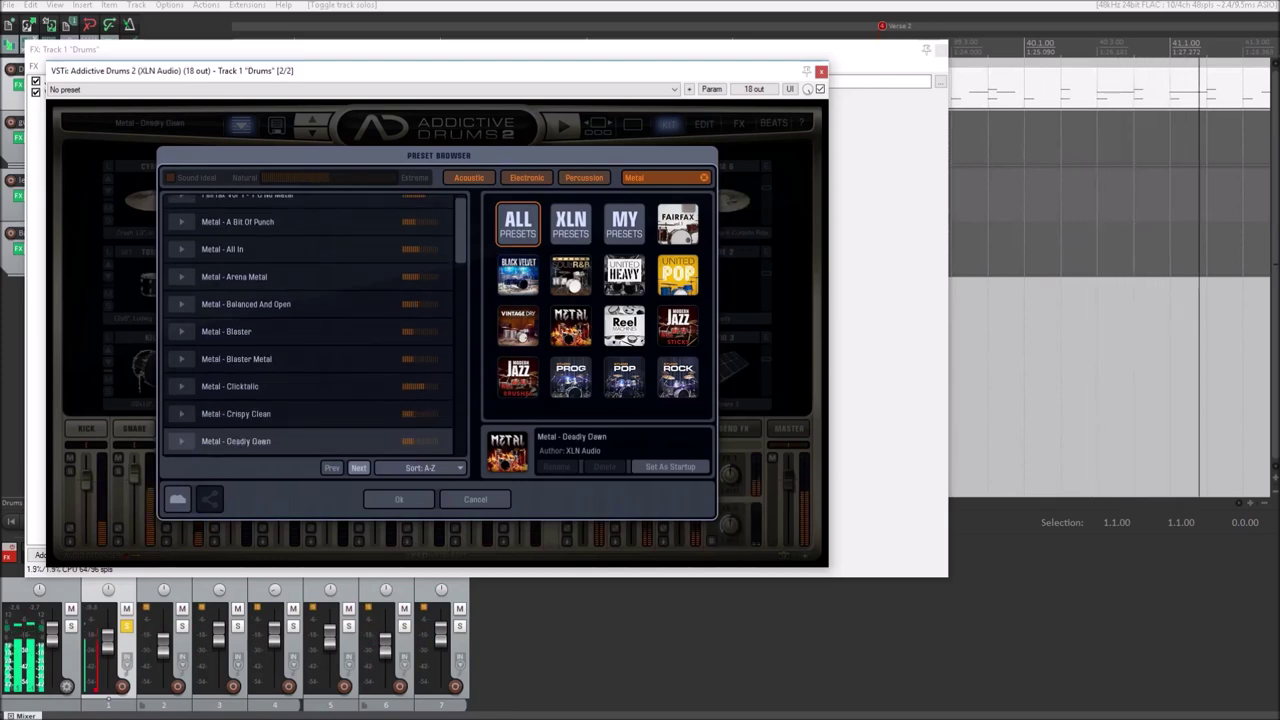
key("Down")
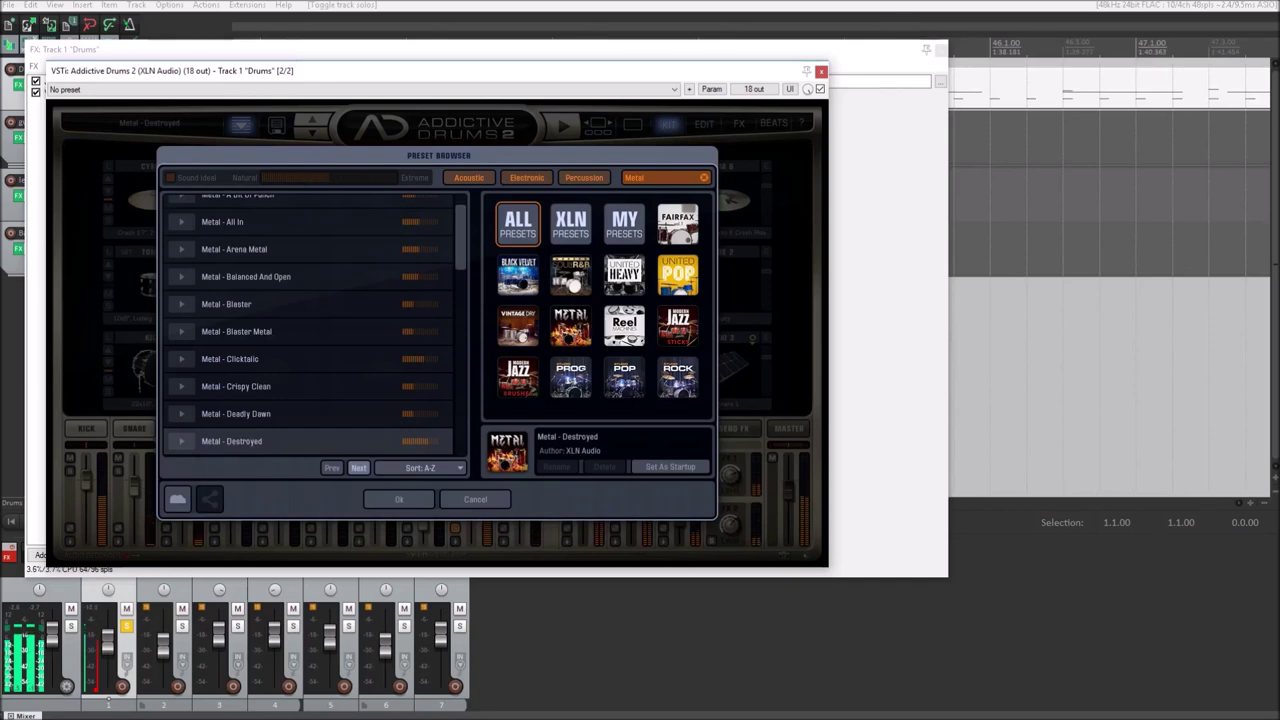
key("Down")
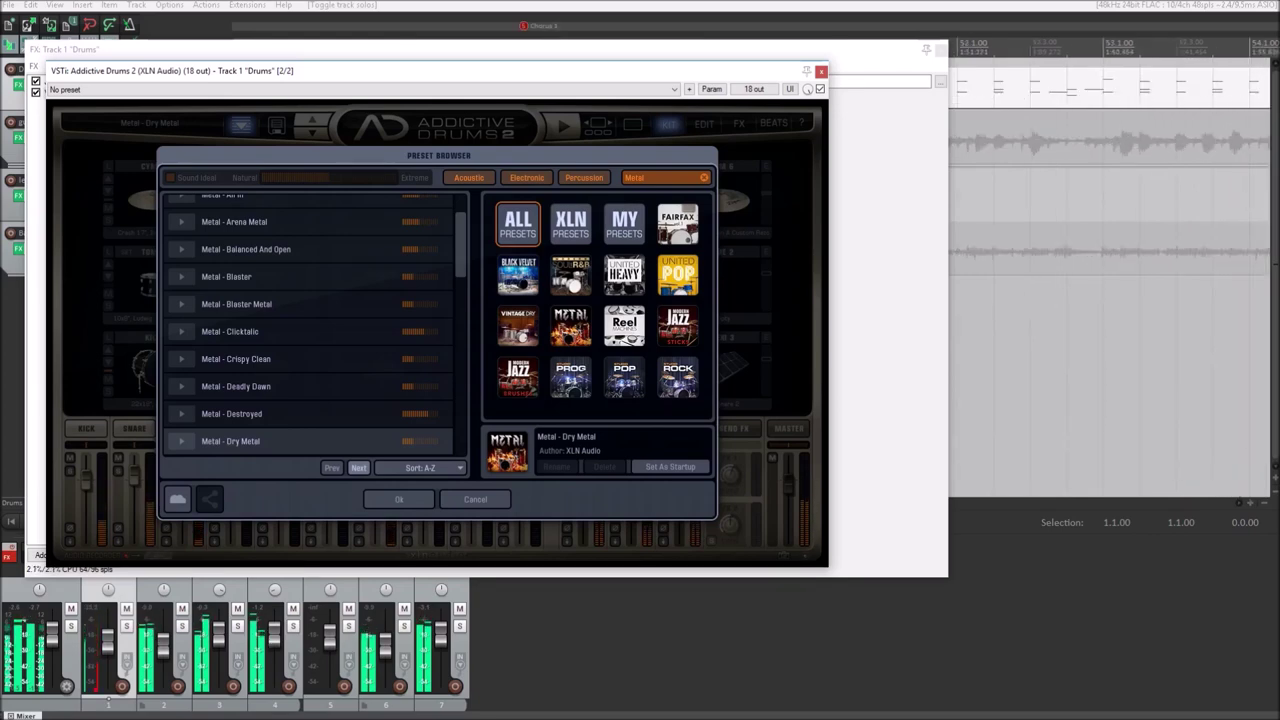
Load the Metal - Extreme preset, hear it soloed and in the full mix, and keep it with playback stopped.
key("F6")
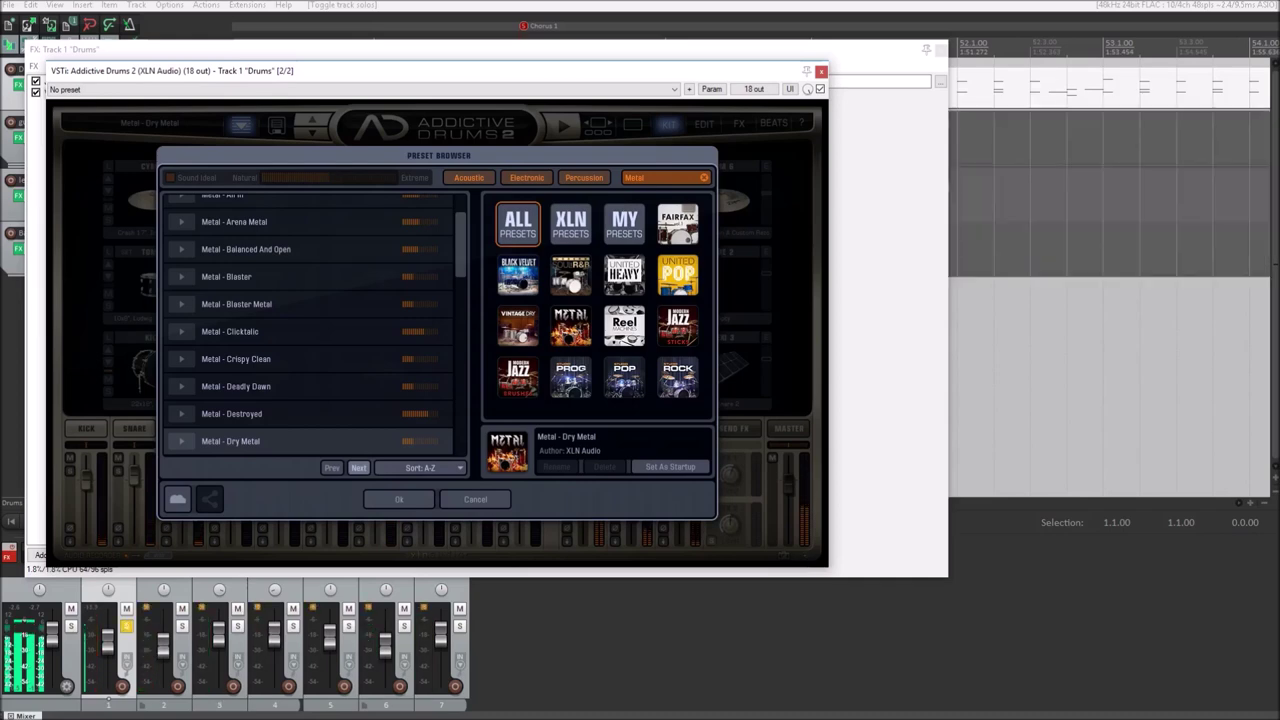
left_click(359, 468)
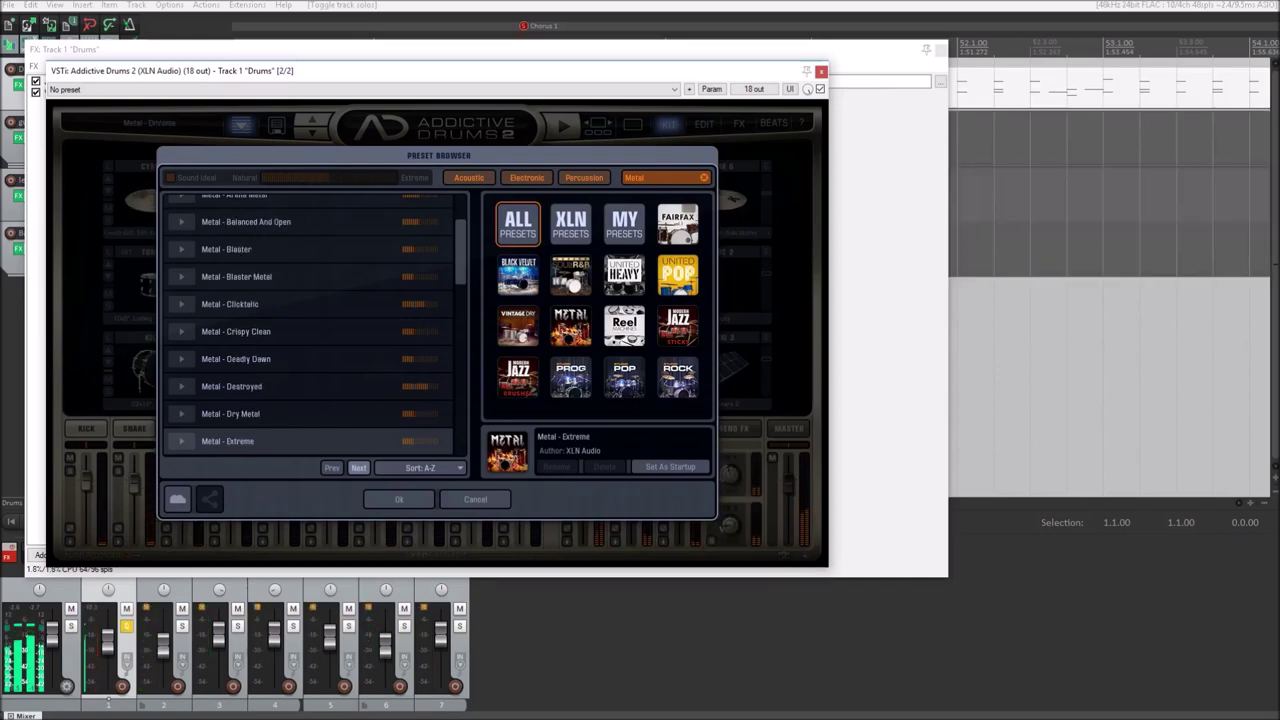
key("F6")
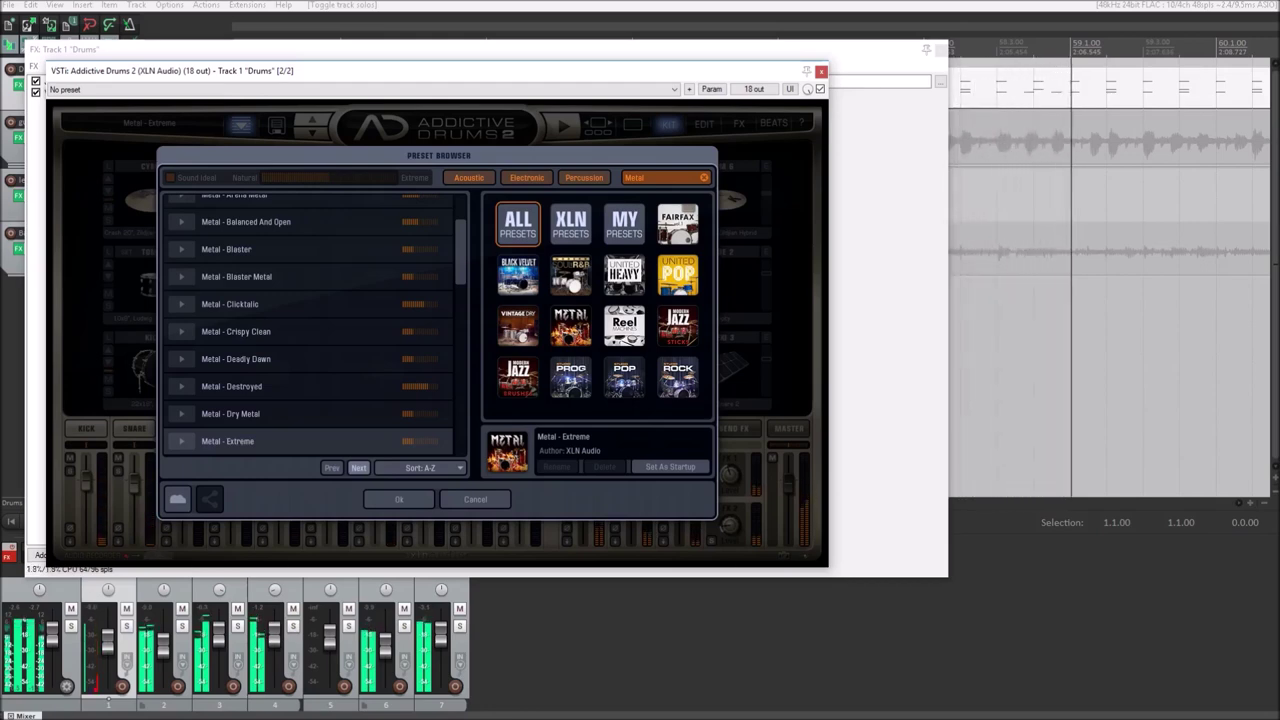
key("space")
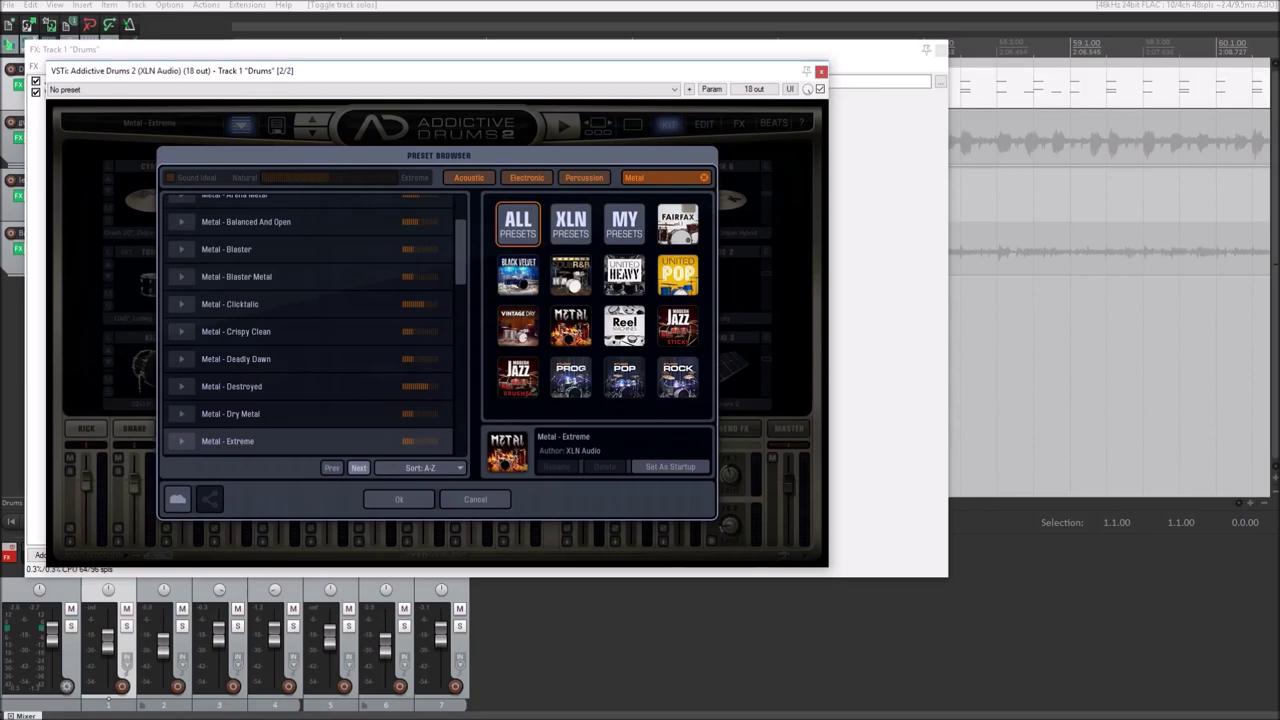
key("Return")
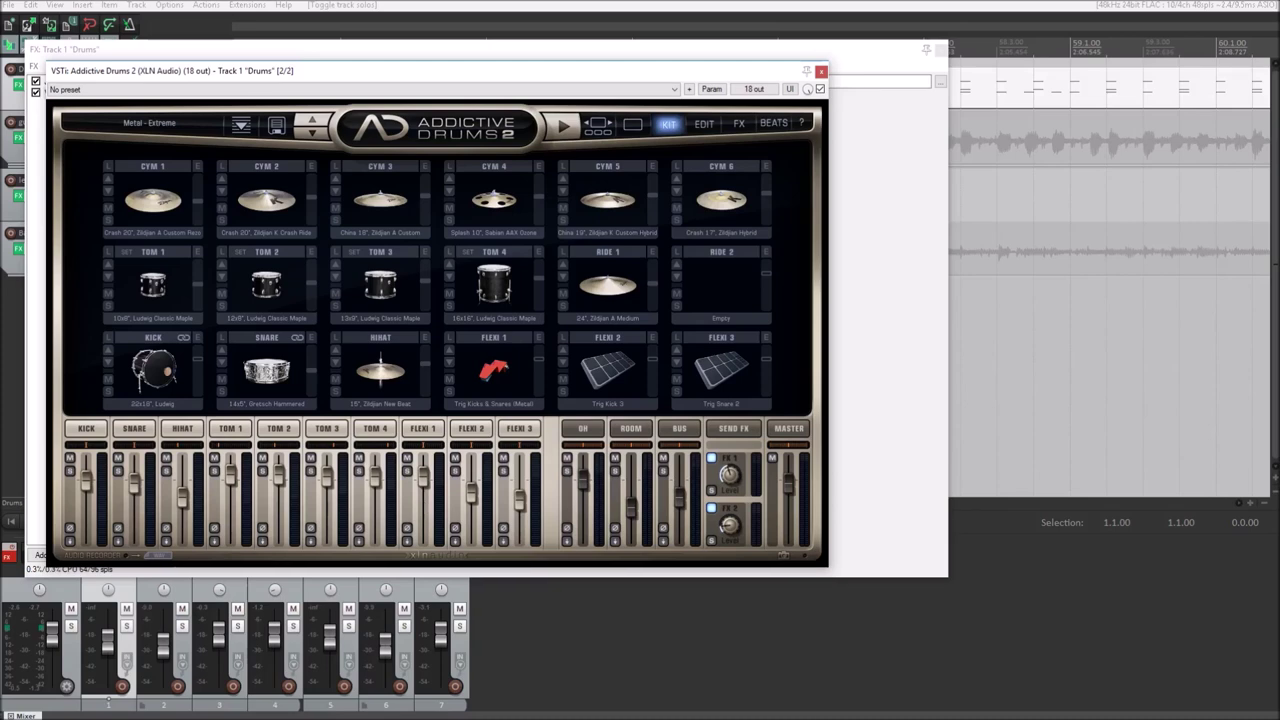
Play and stop the Metal - Extreme kit twice, including the Main Riff/Chorus section, to judge its sound.
key("space")
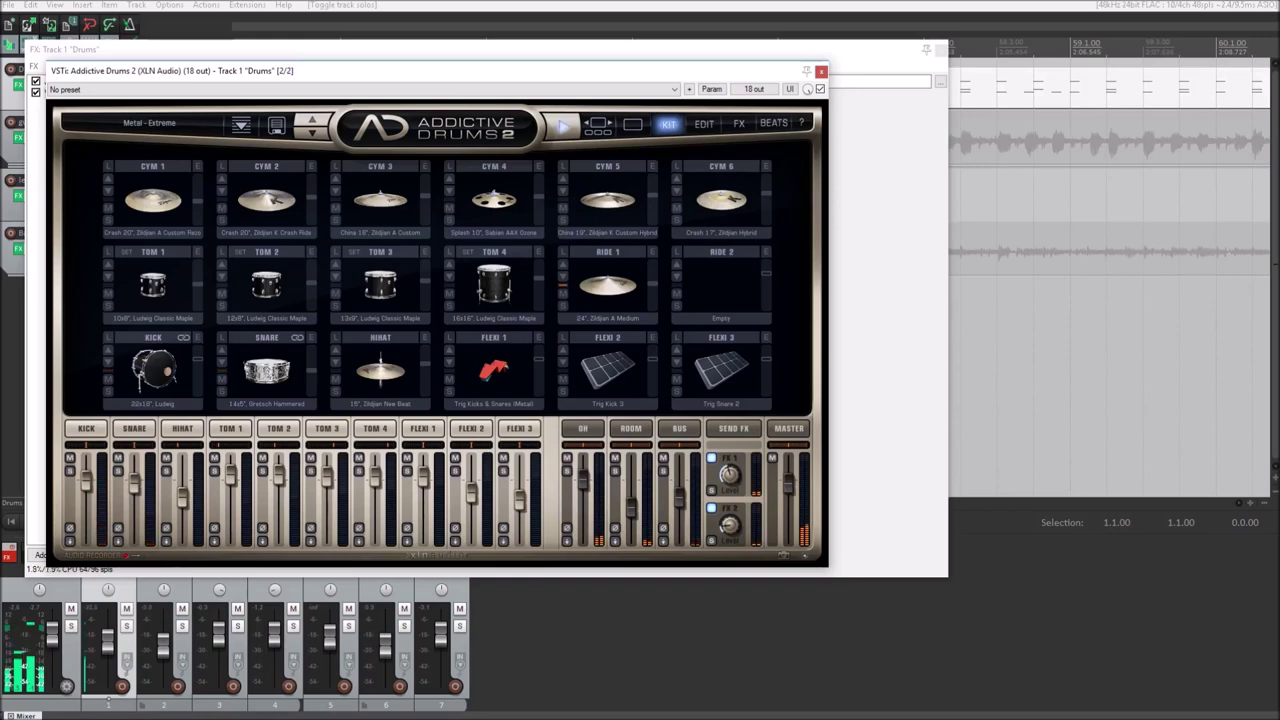
key("space")
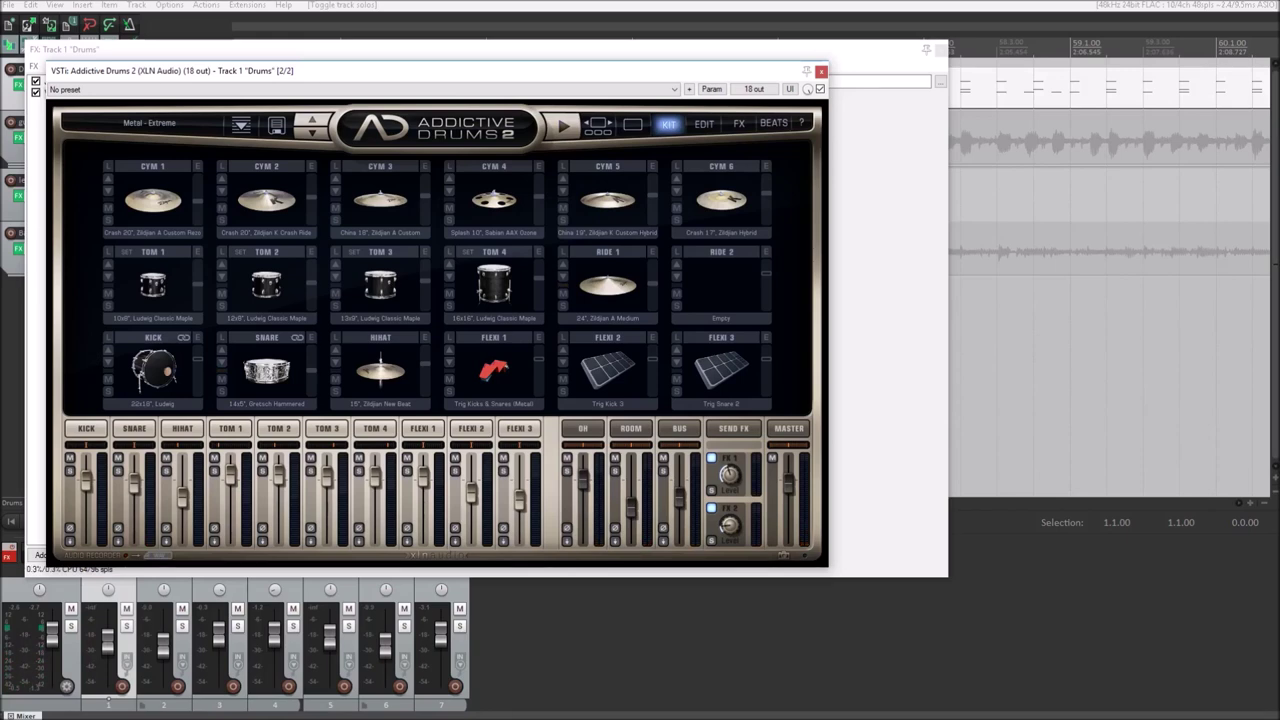
key("space")
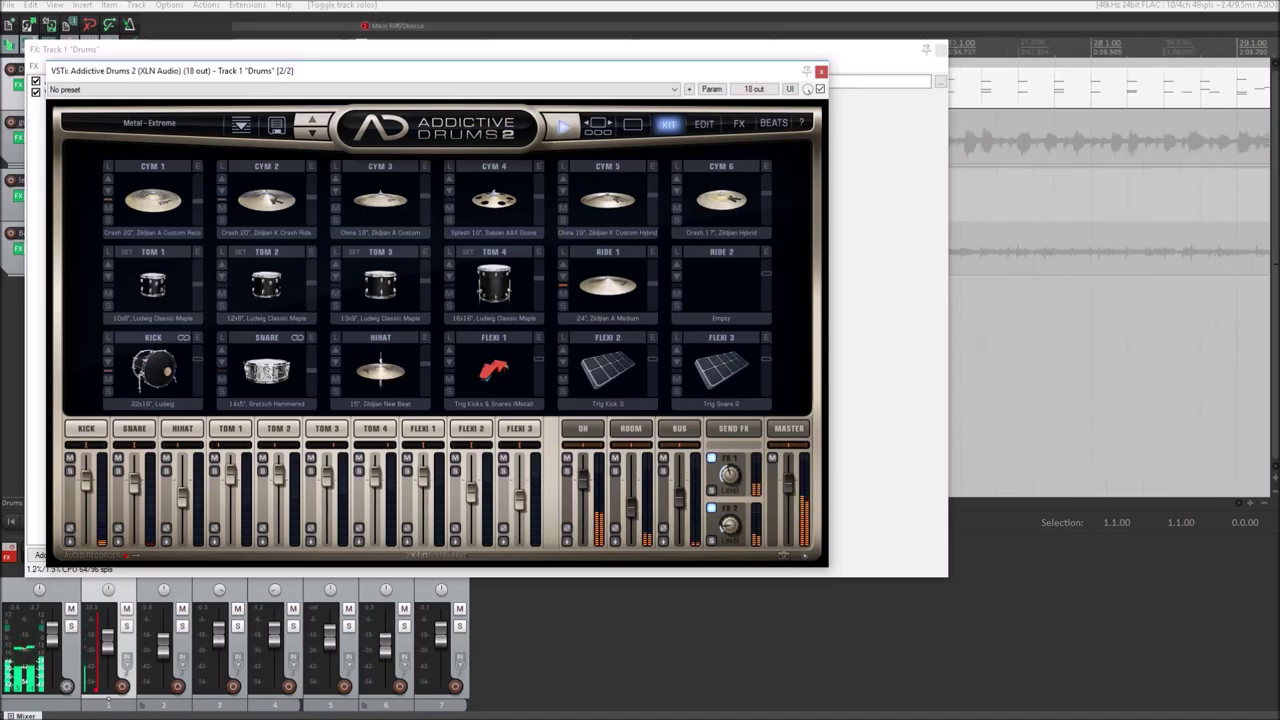
key("space")
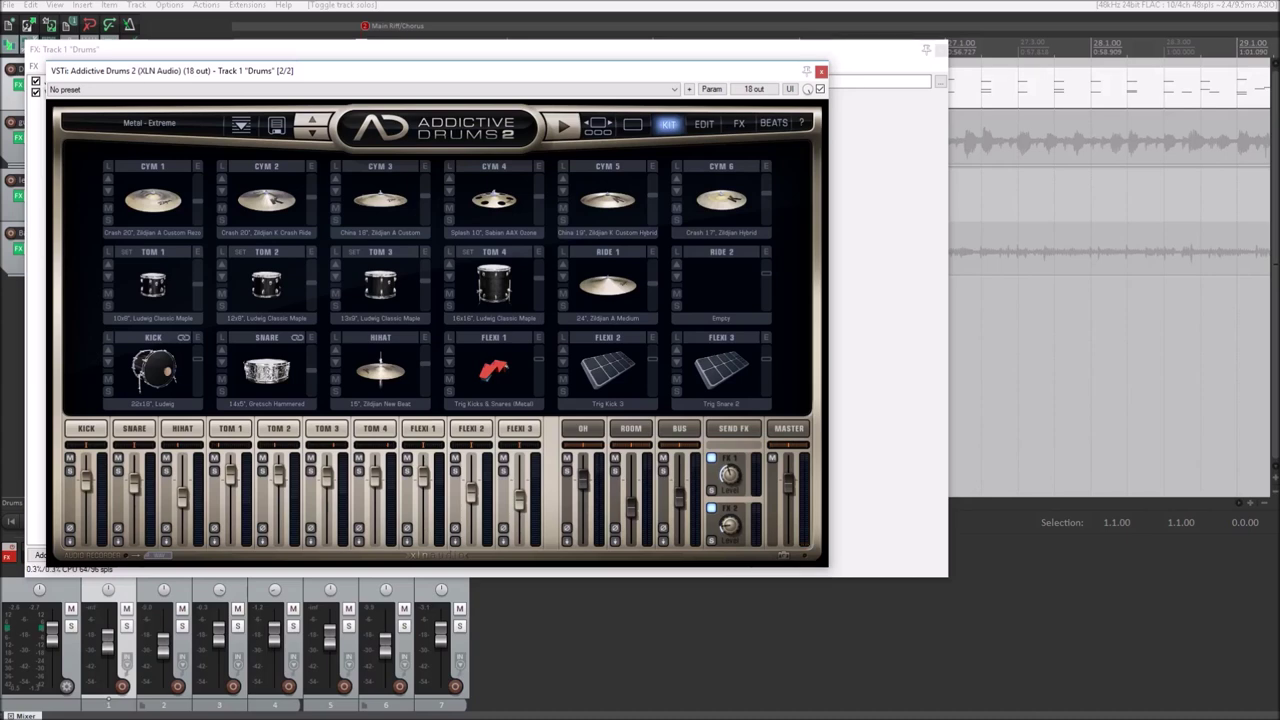
Show the save options for the current drum preset and dismiss them without saving.
left_click(277, 125)
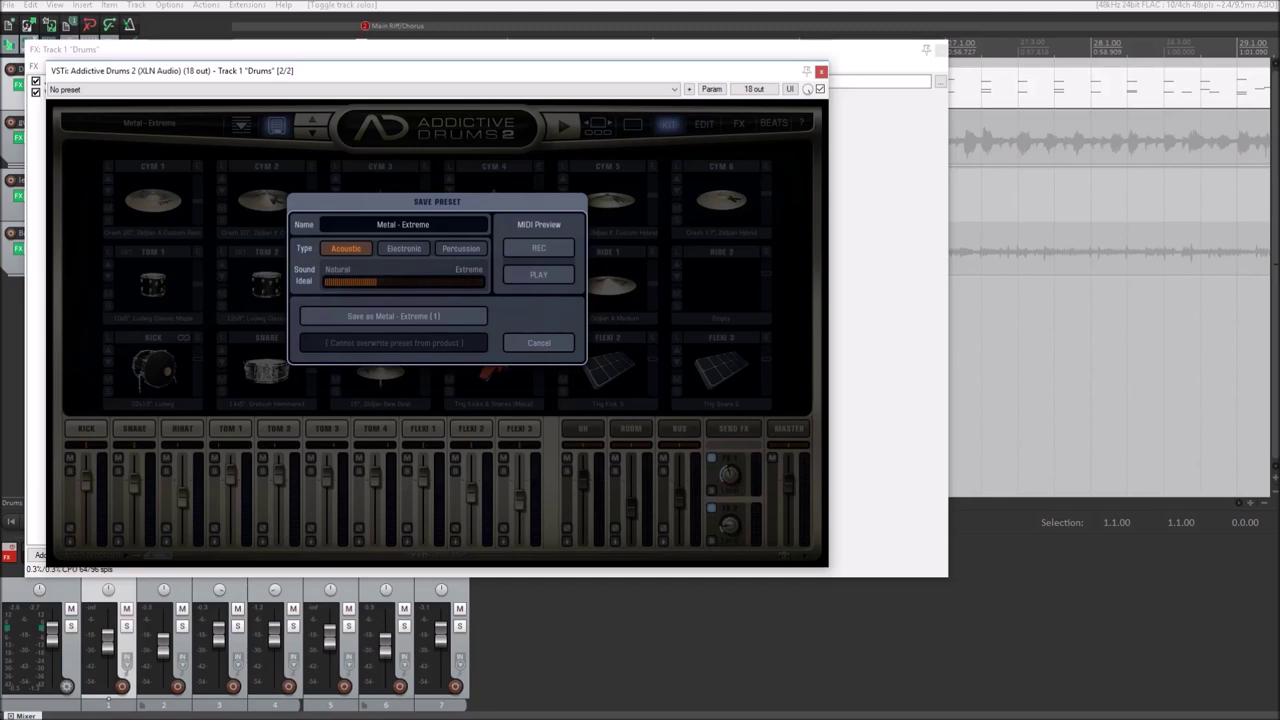
key("space")
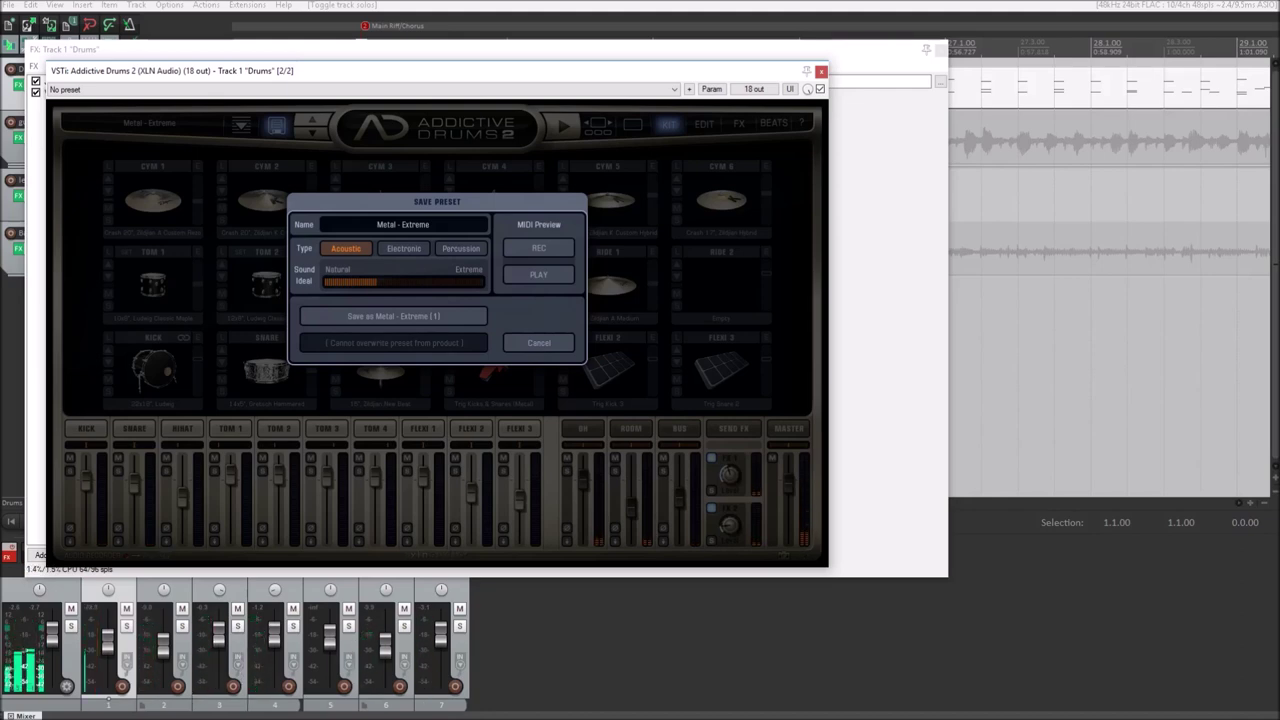
key("Escape")
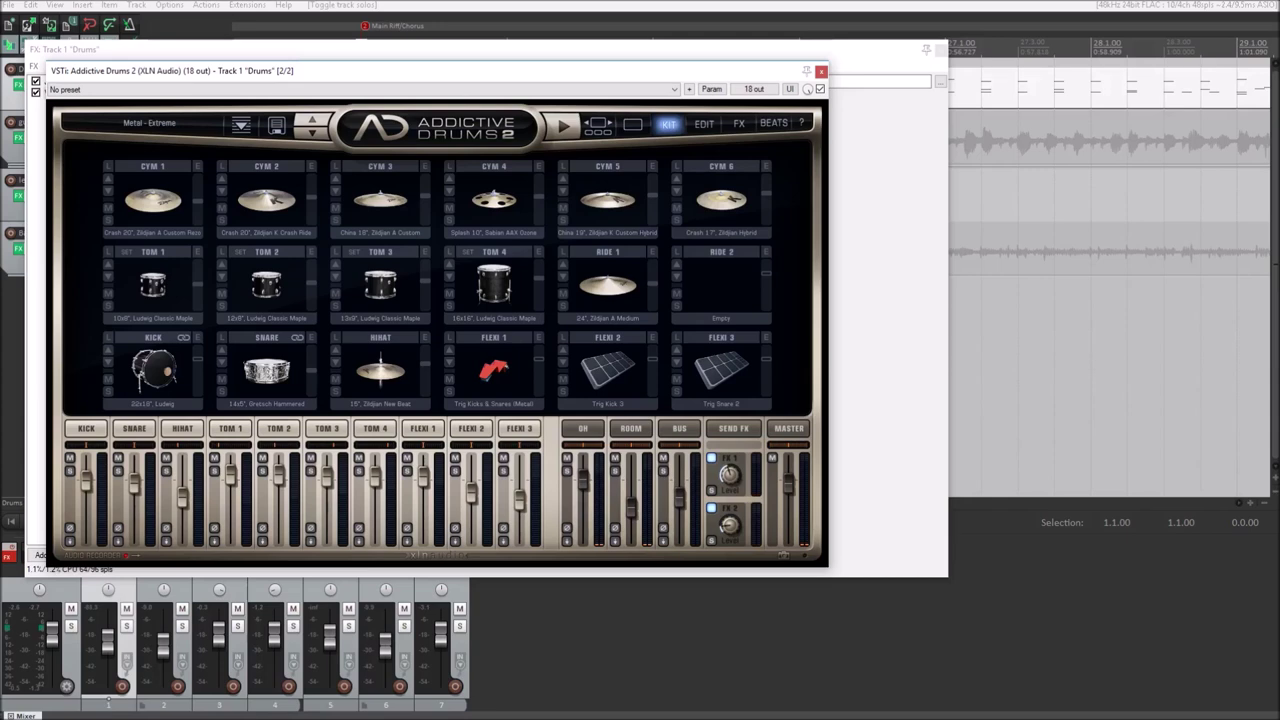
Open the Map Window and review the MIDI mappings of cymbals 4 to 1, the Flexi pieces, hi-hat, snare and kick.
left_click(801, 123)
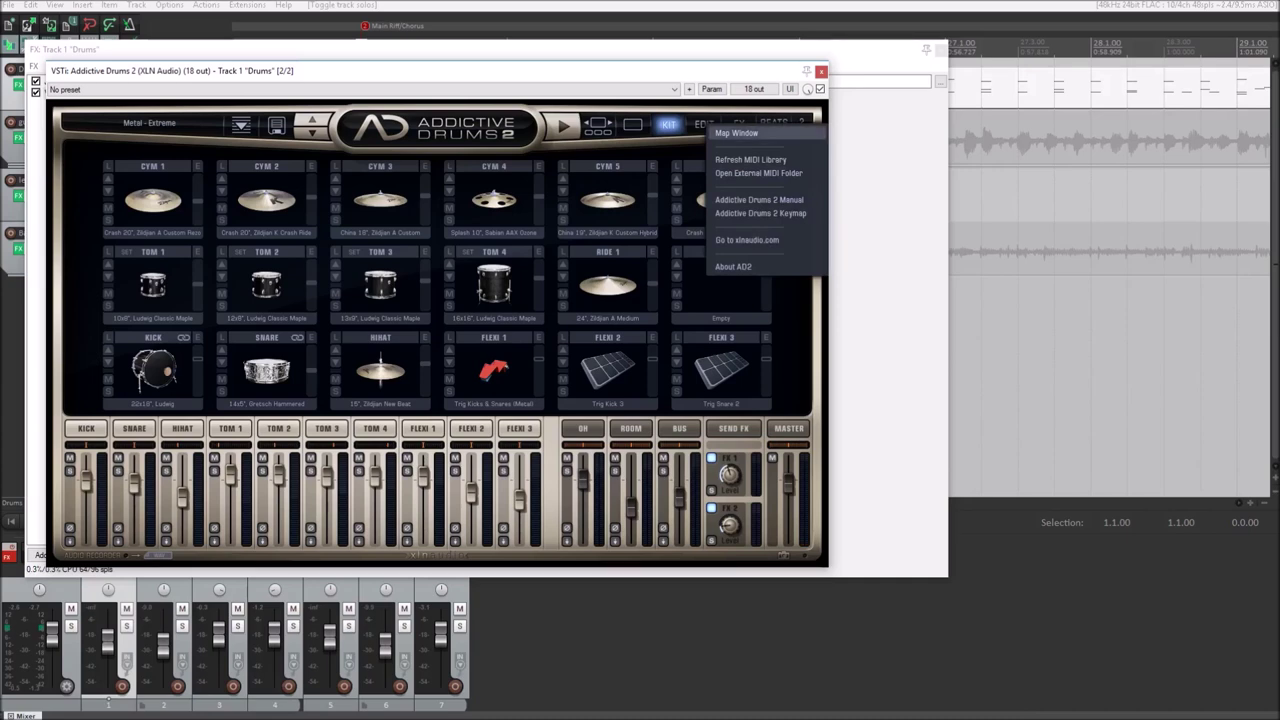
left_click(736, 133)
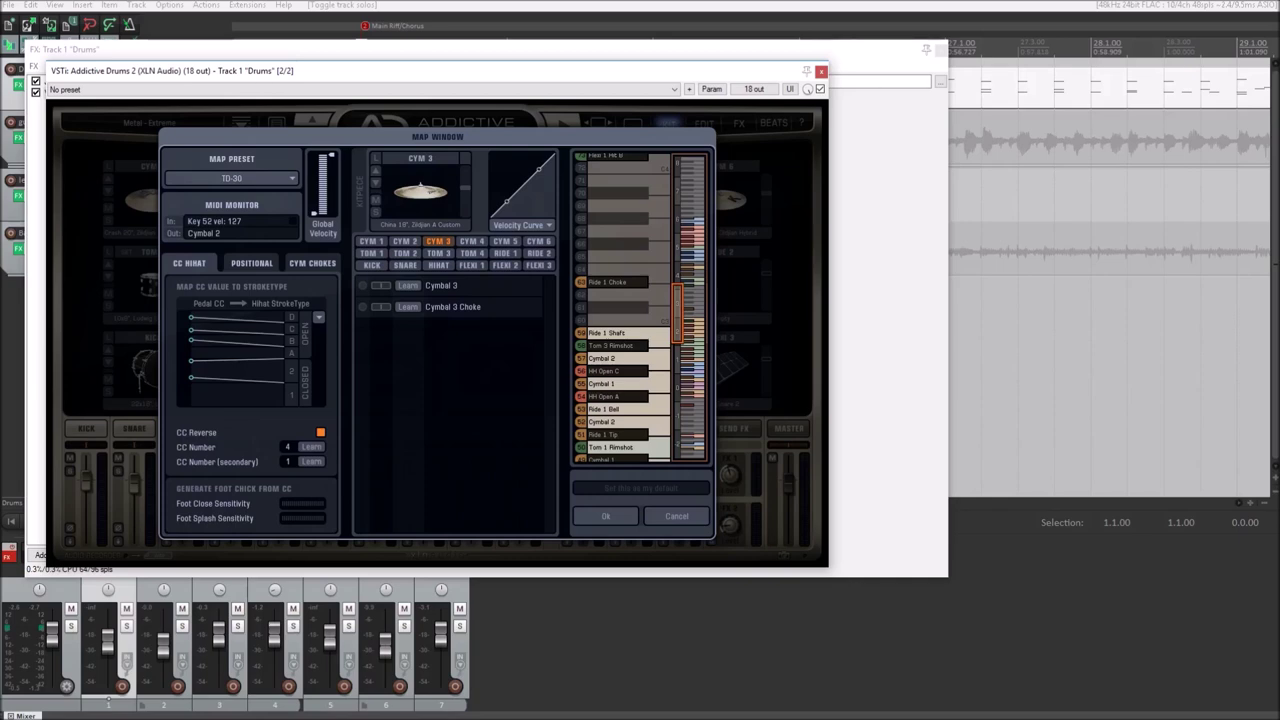
left_click(472, 241)
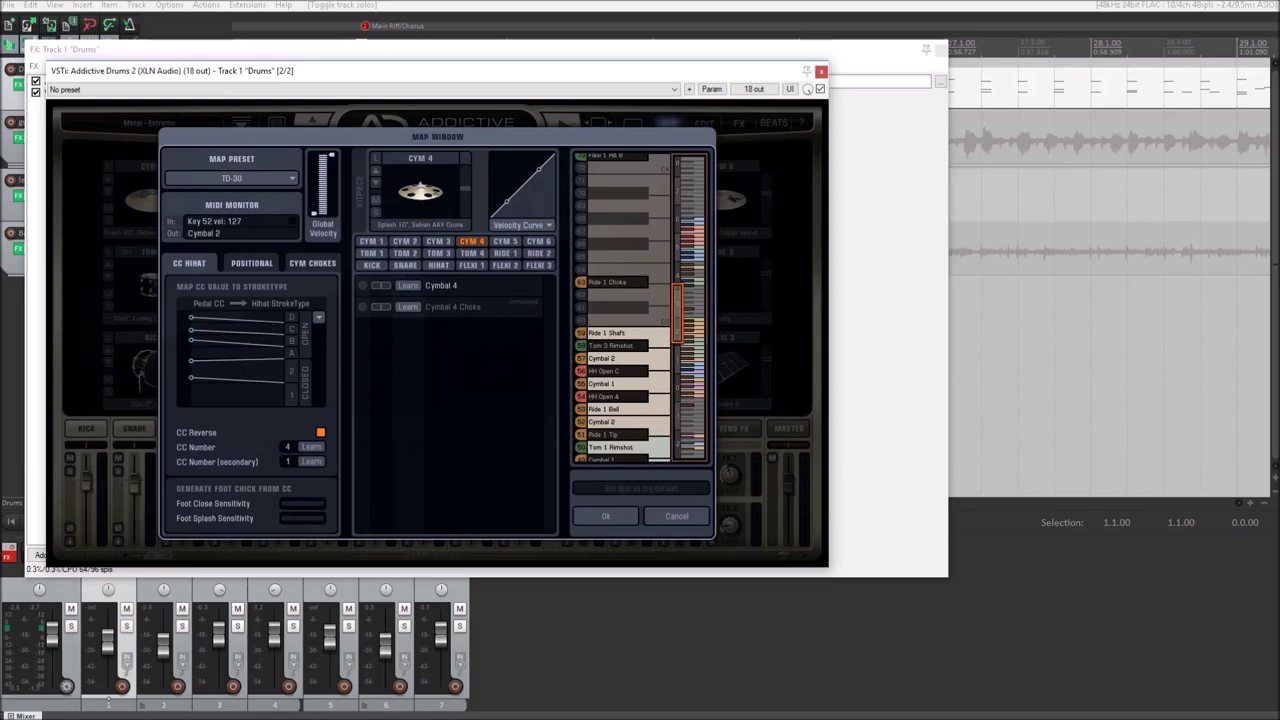
left_click(438, 241)
left_click(405, 241)
left_click(372, 241)
left_click(539, 265)
left_click(505, 265)
left_click(472, 265)
left_click(438, 265)
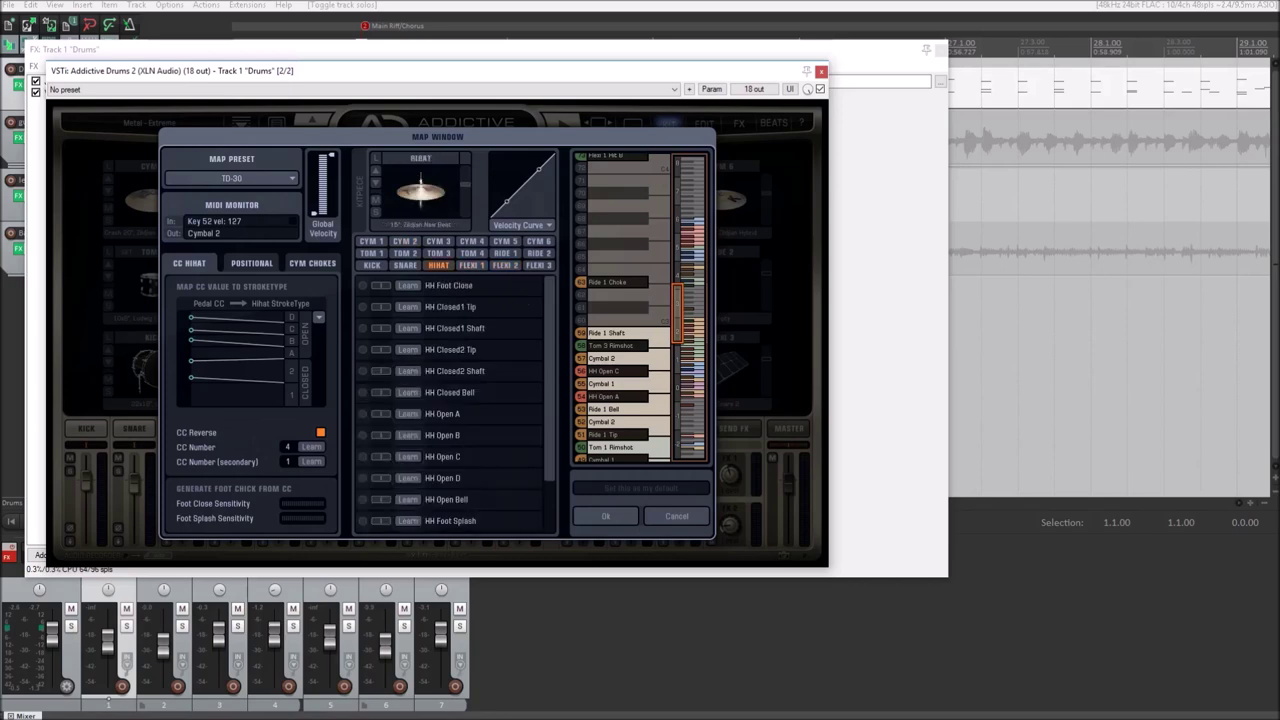
left_click(405, 265)
left_click(372, 265)
Examine the articulation mappings of both rides, toms 4 to 1, and cymbals 2 and 1.
left_click(539, 253)
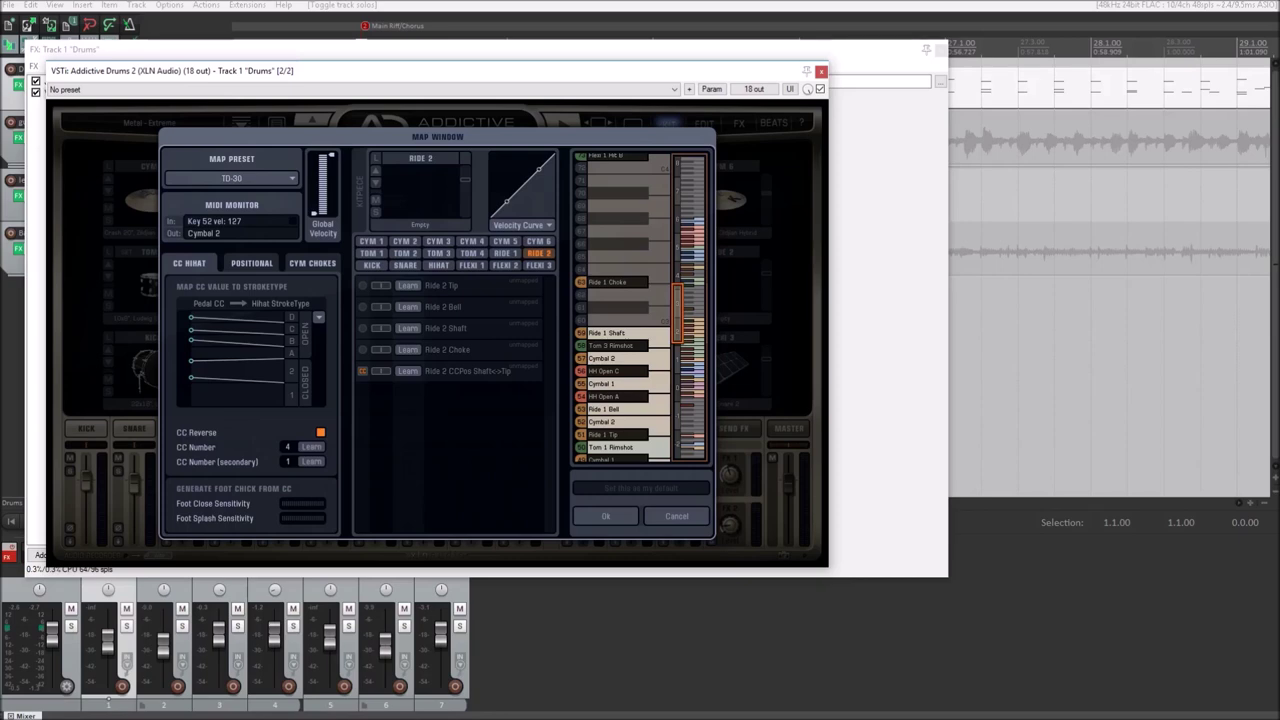
left_click(505, 254)
left_click(472, 254)
left_click(438, 254)
left_click(405, 254)
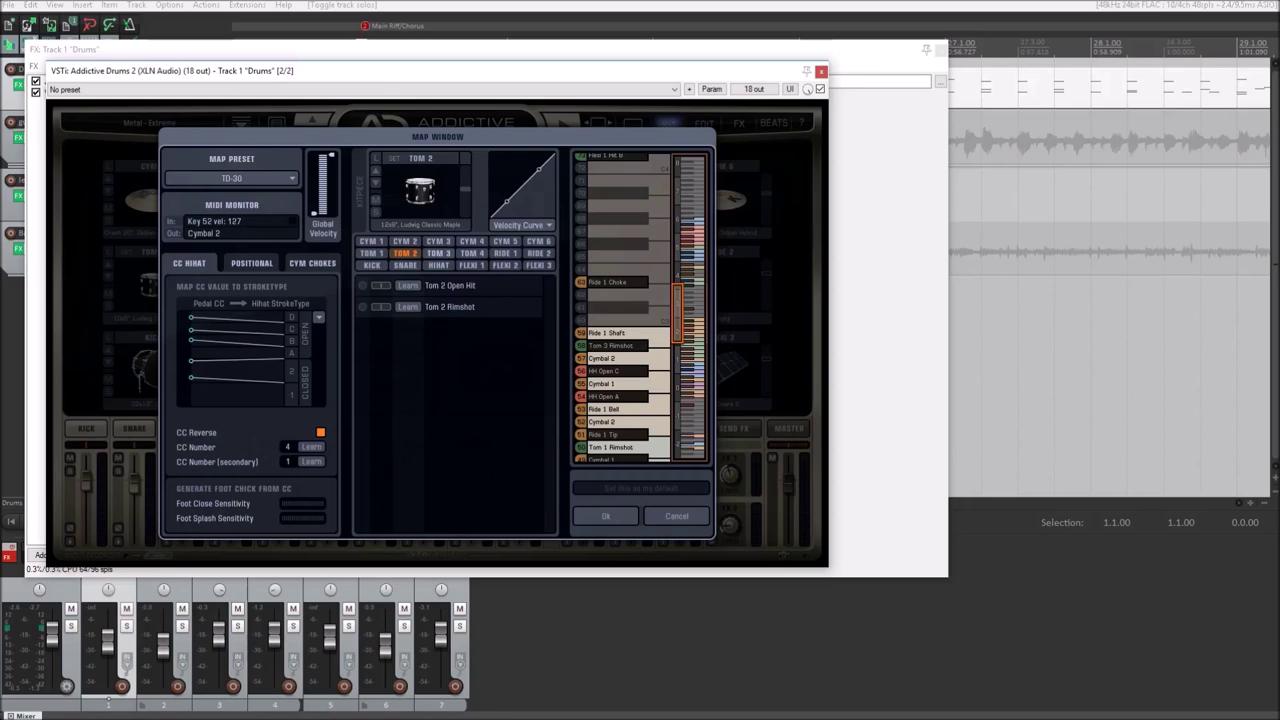
left_click(372, 254)
left_click(405, 241)
left_click(372, 241)
Review the Flexi, hi-hat and kick mappings again and read through the whole list of snare articulations.
left_click(539, 266)
left_click(505, 266)
left_click(472, 266)
left_click(438, 266)
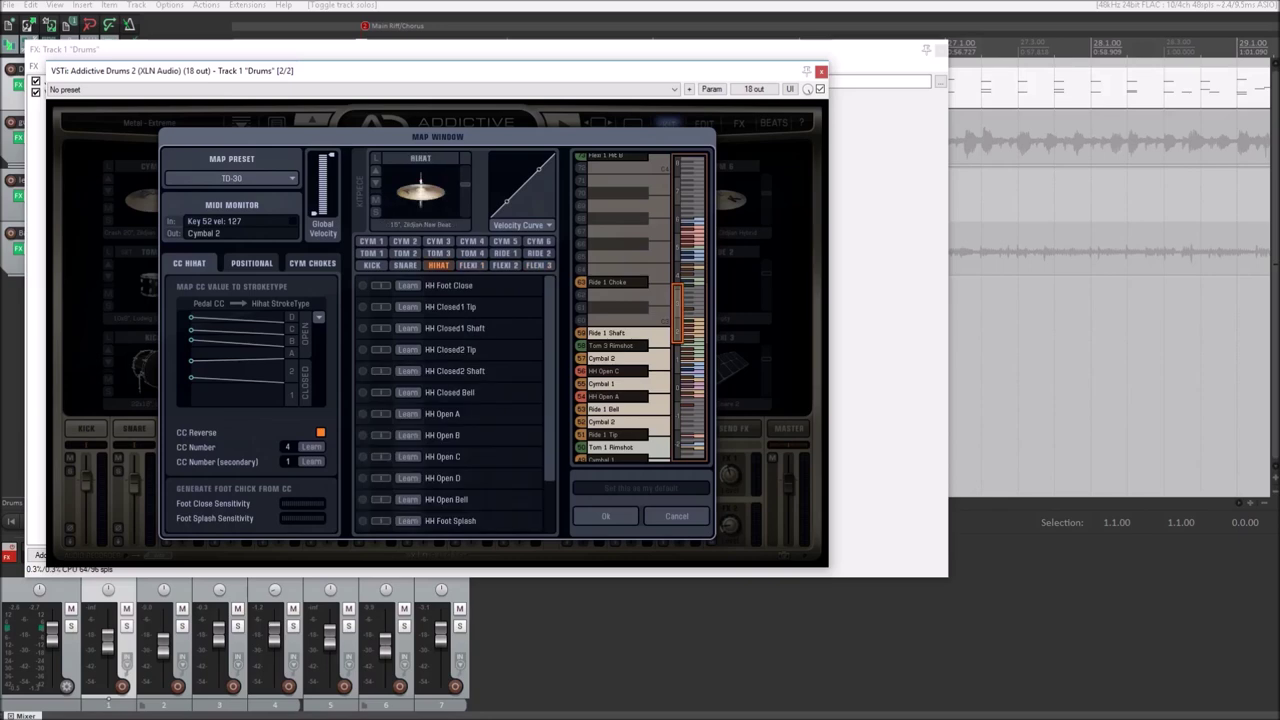
left_click(405, 266)
left_click(372, 266)
left_click(405, 266)
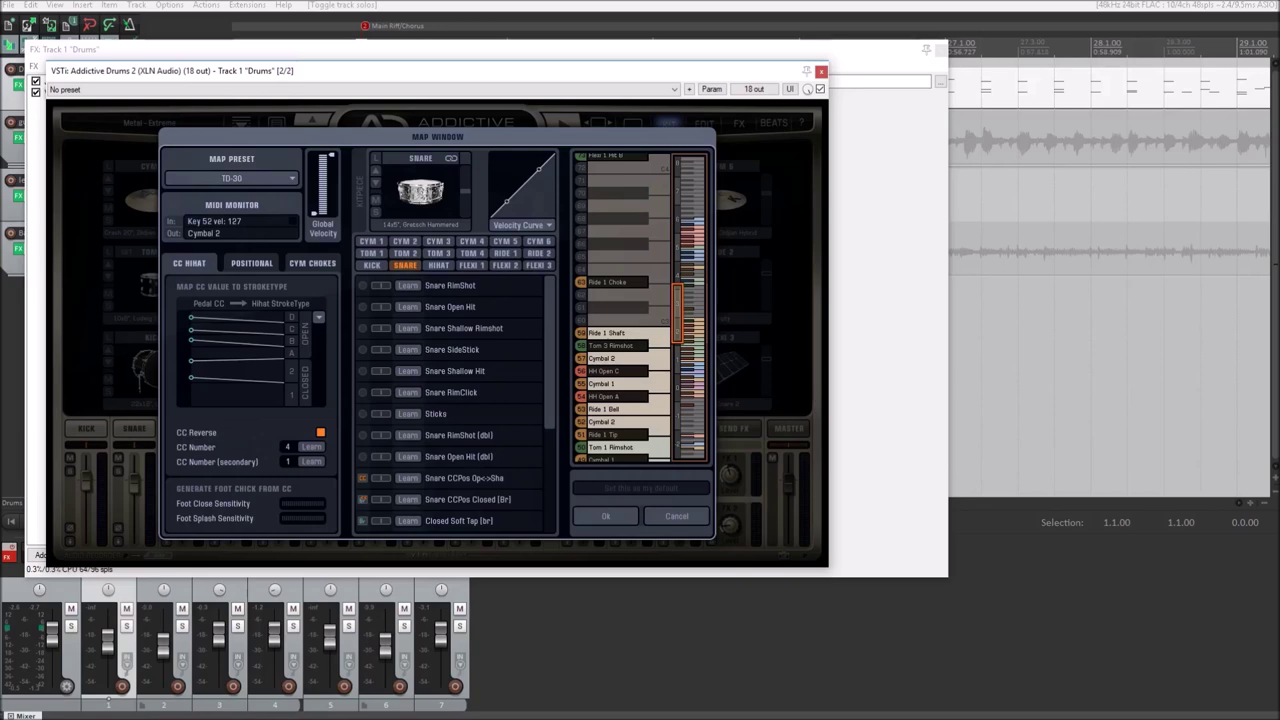
scroll(450, 400, "down", 3)
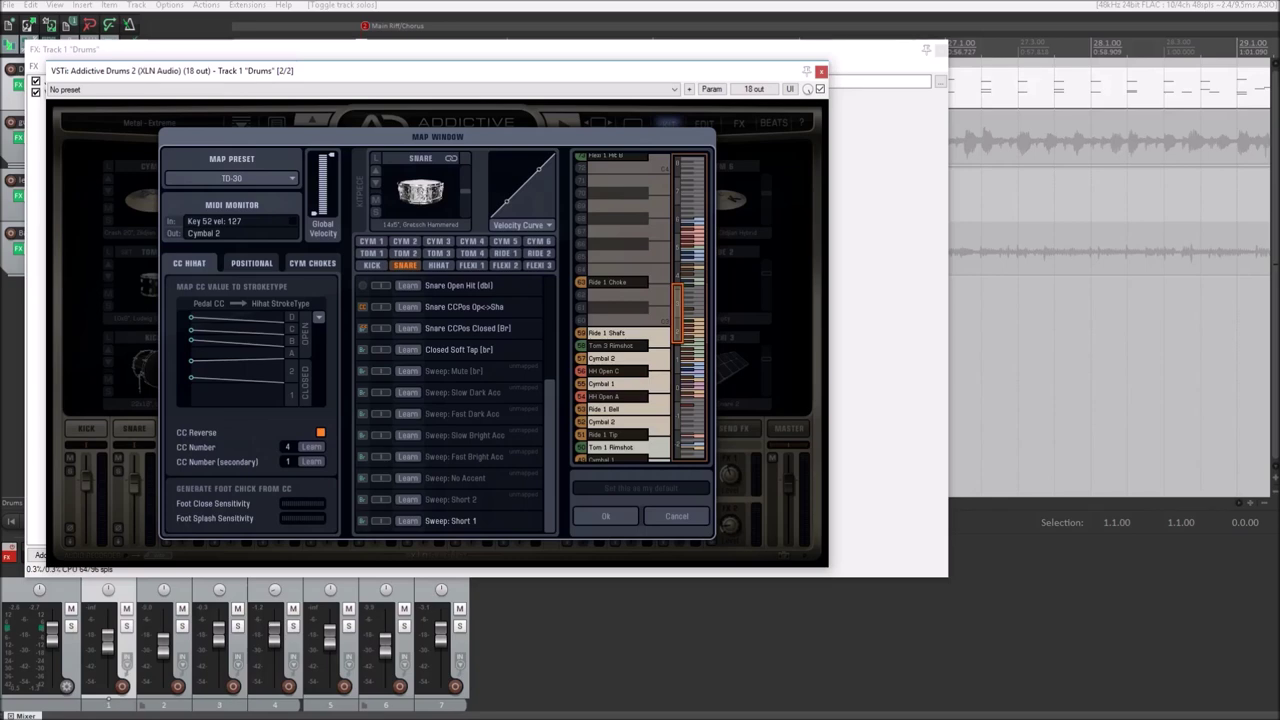
Browse the map presets by manufacturer, choose Roland TD-30 and close the Map Window.
left_click(232, 178)
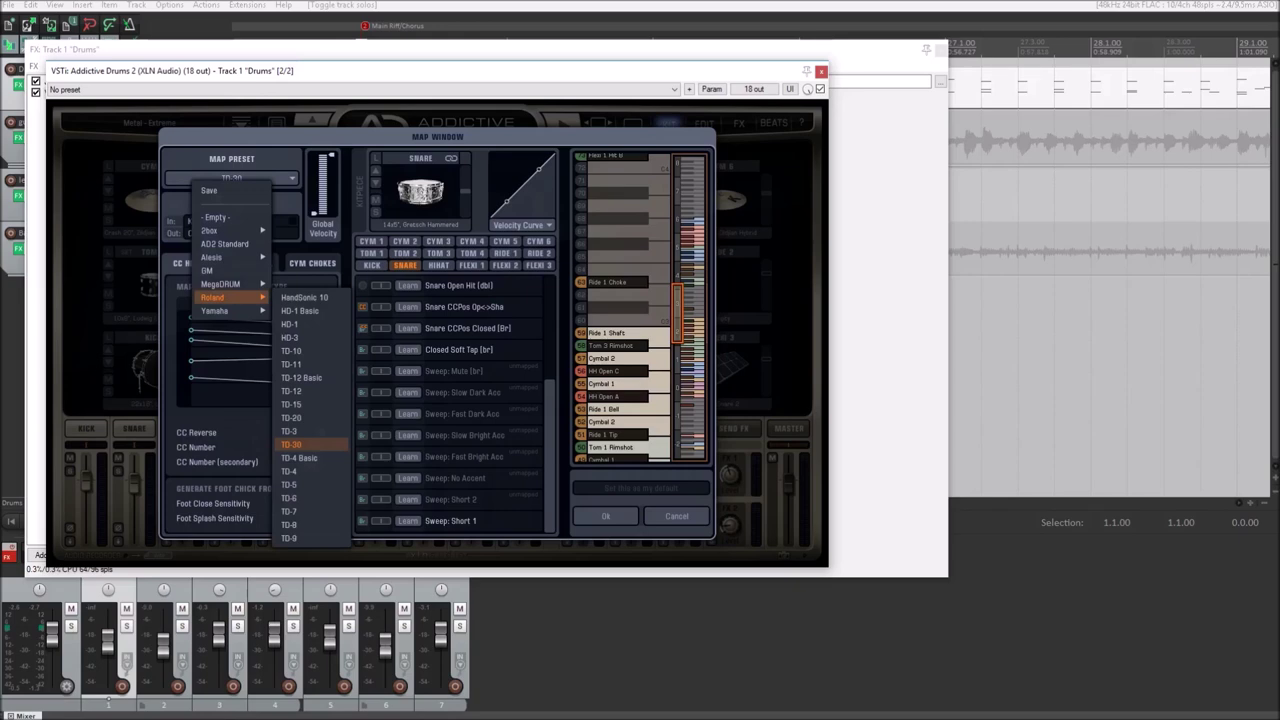
mouse_move(225, 310)
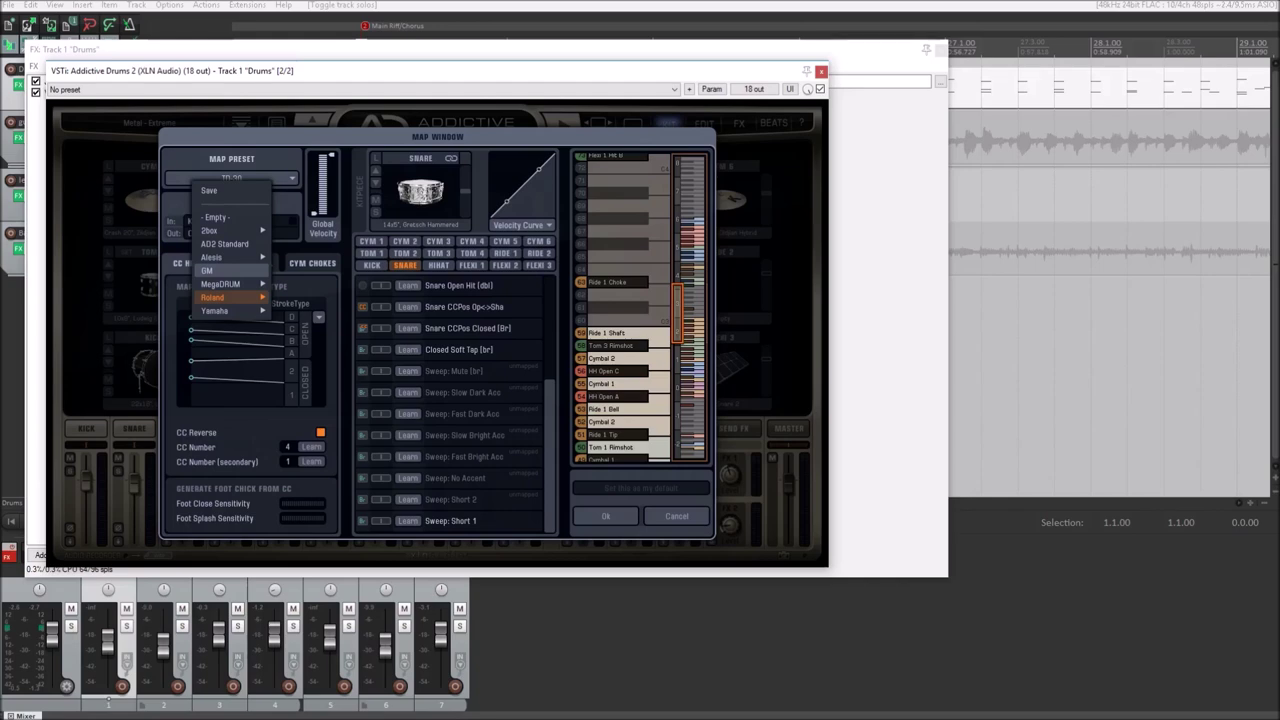
mouse_move(212, 257)
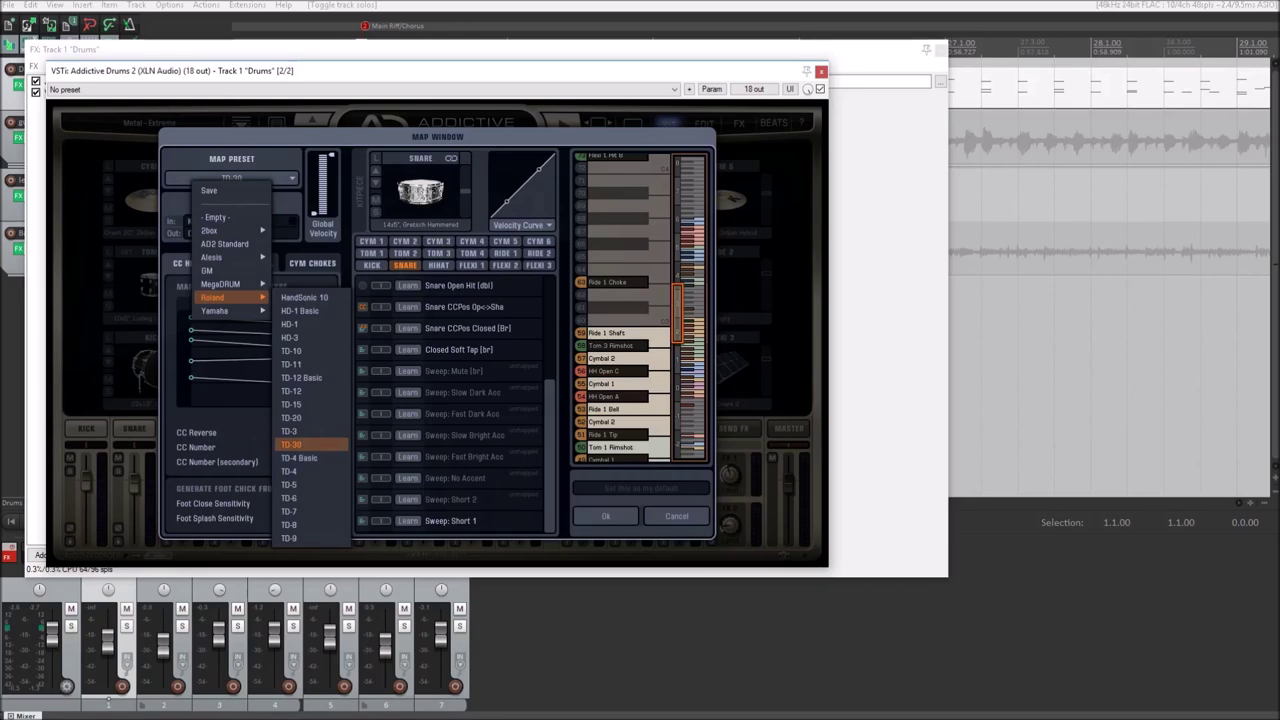
left_click(312, 444)
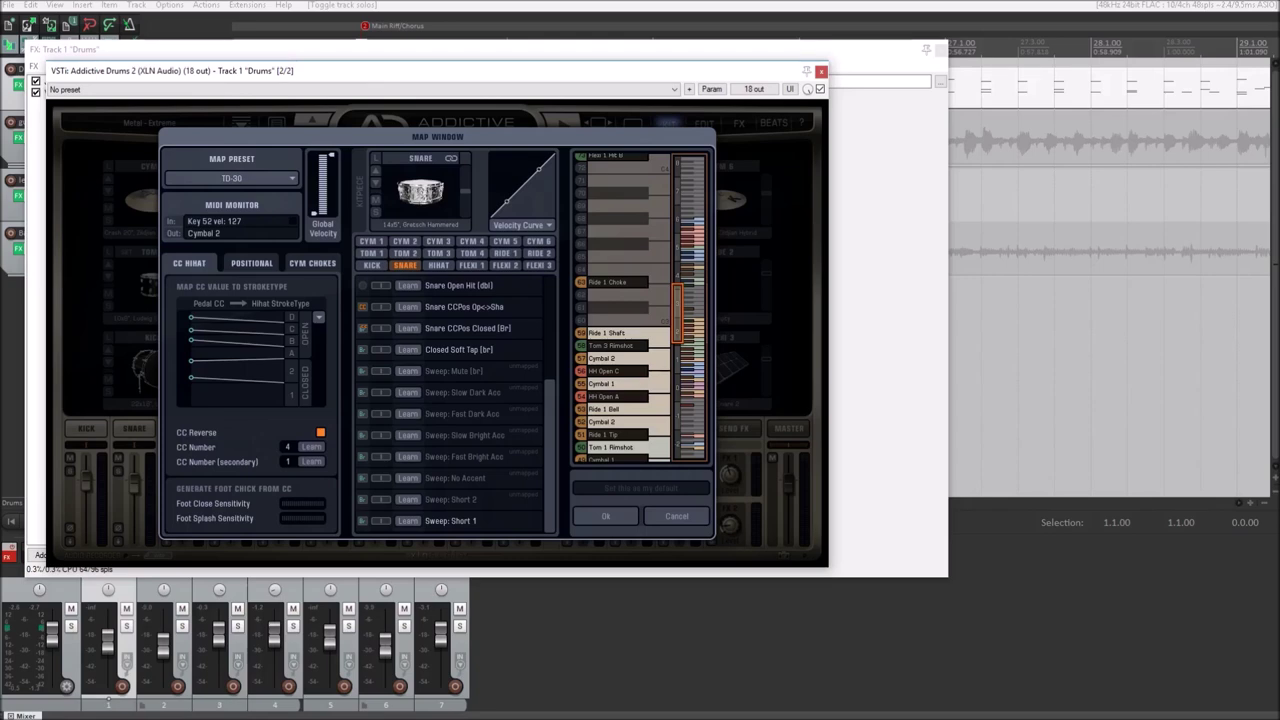
key("Escape")
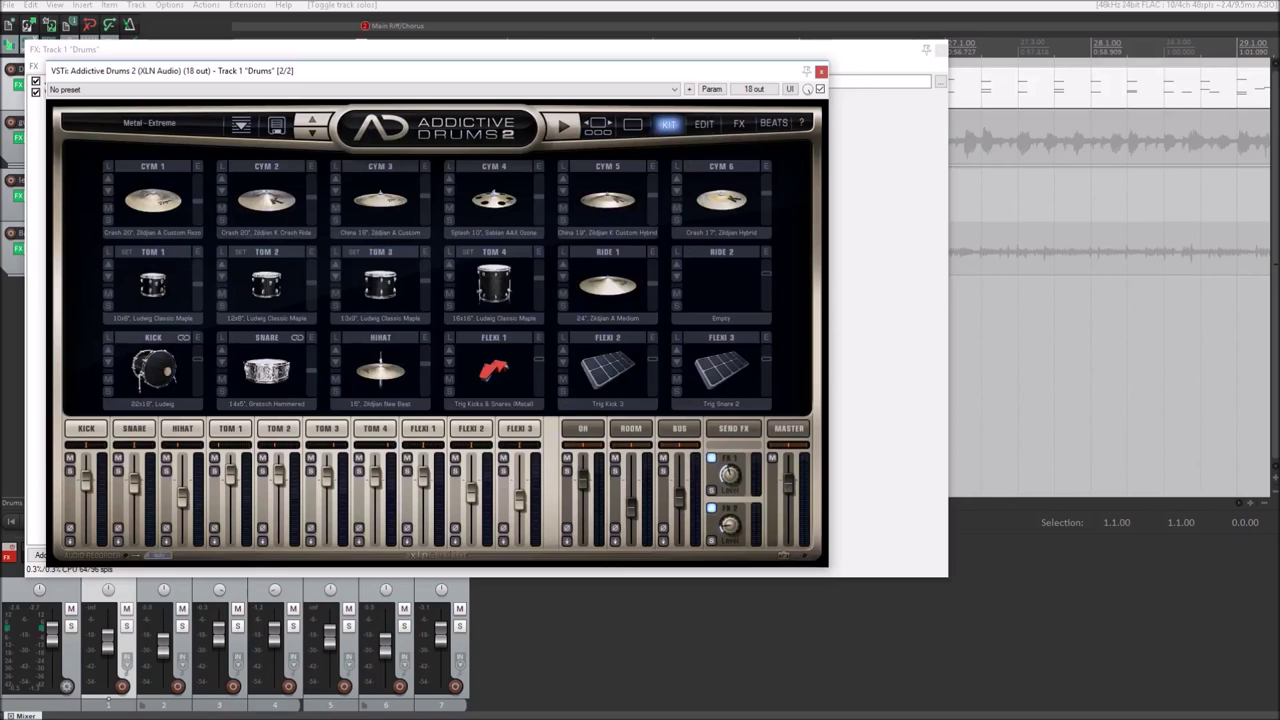
Show the kit's edit and effects pages and the Master channel's processing settings.
left_click(704, 124)
left_click(739, 123)
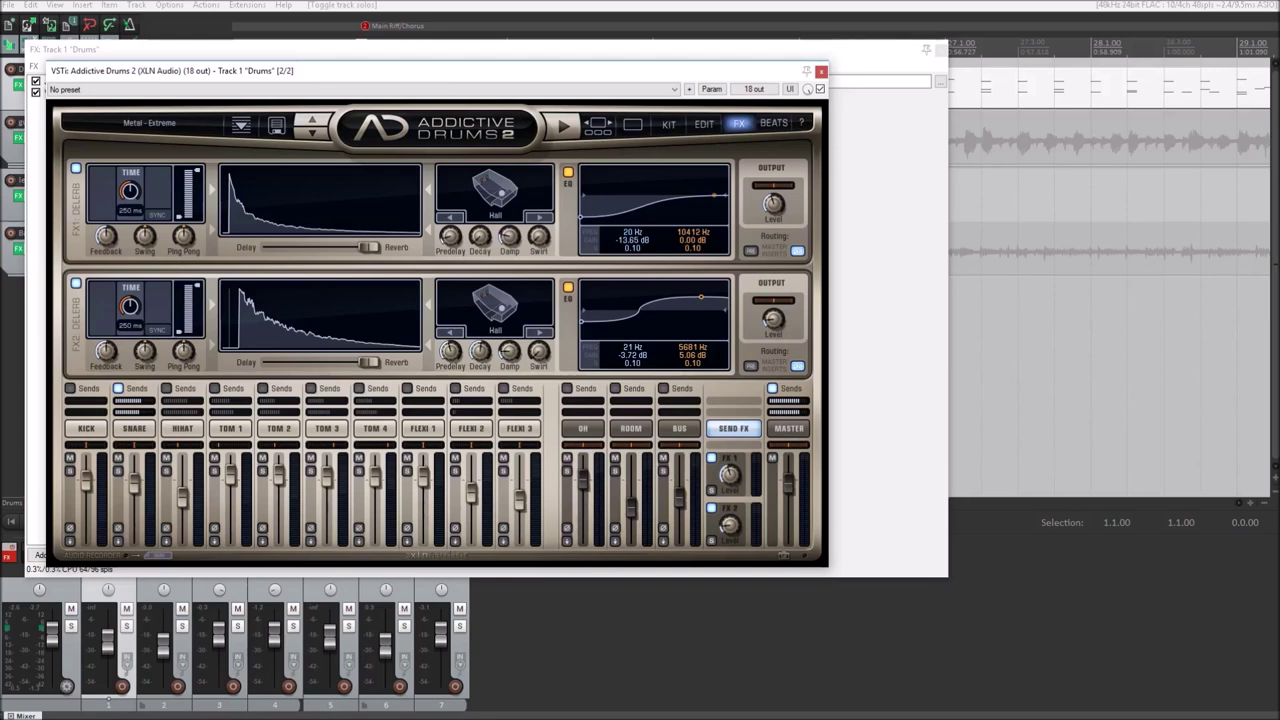
left_click(788, 428)
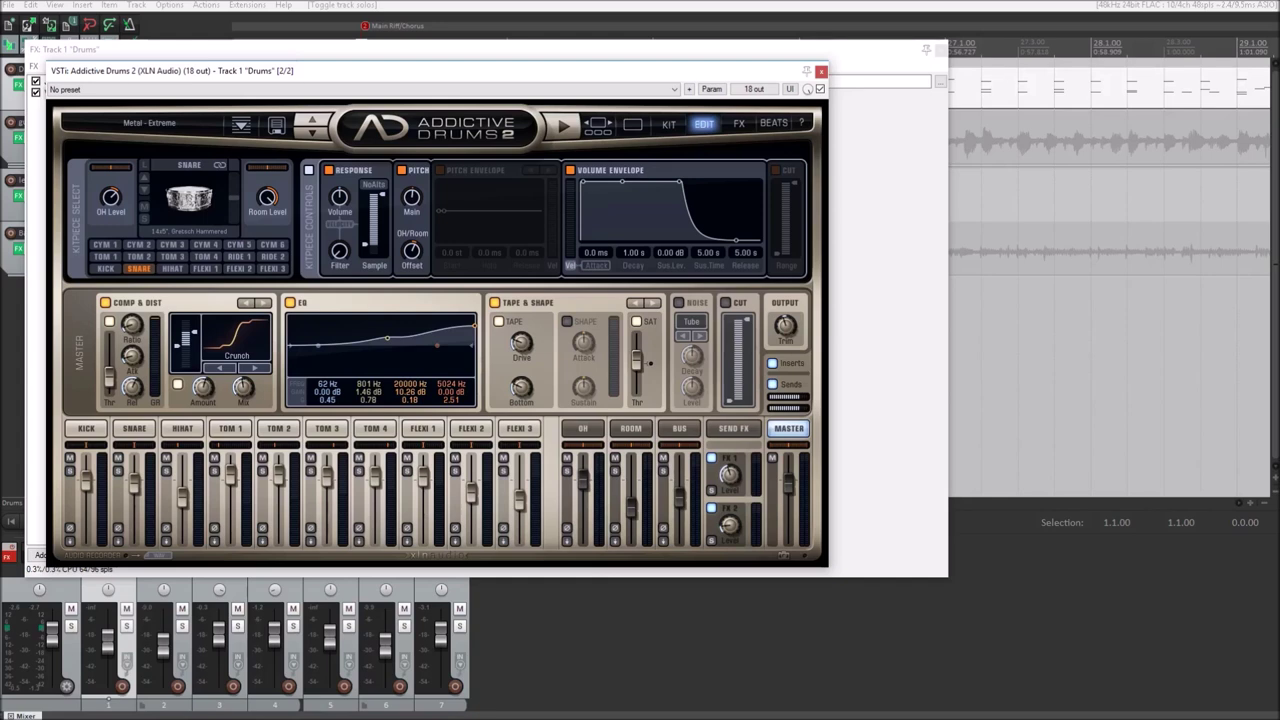
Select the kick for editing, audition the Pork Pie Custom kick and switch back to the Ludwig.
left_click(106, 268)
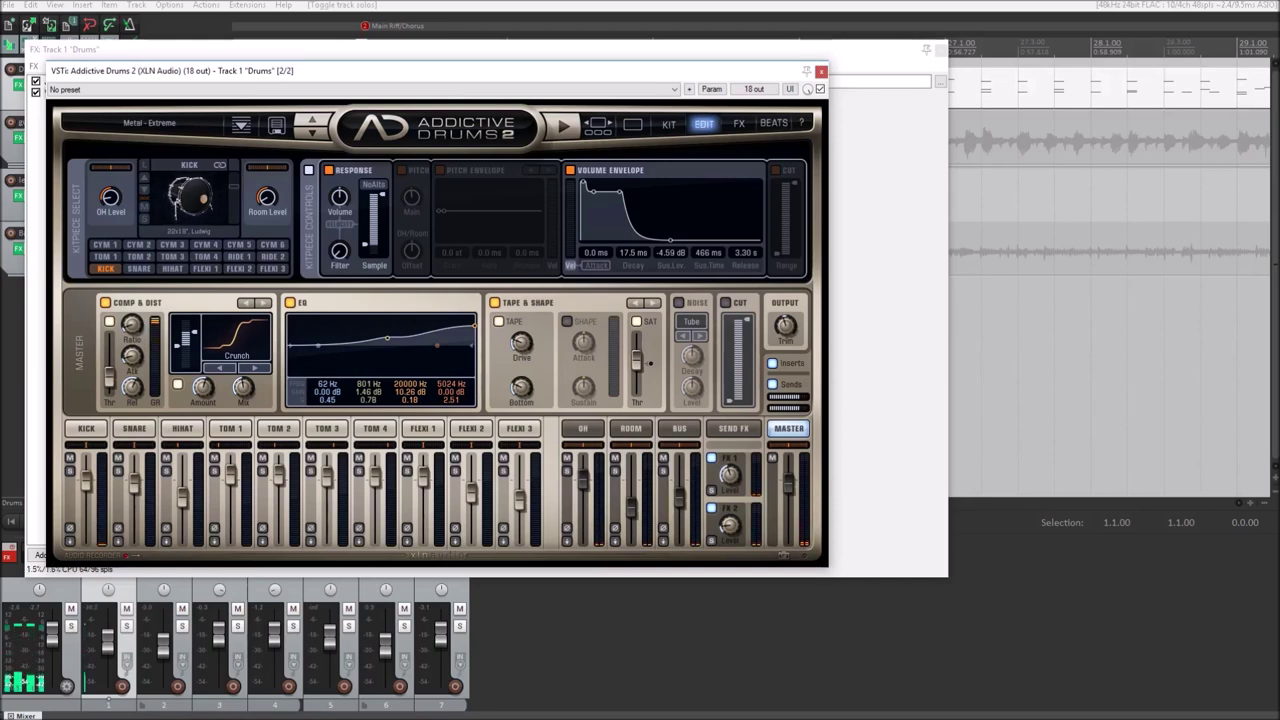
left_click(144, 189)
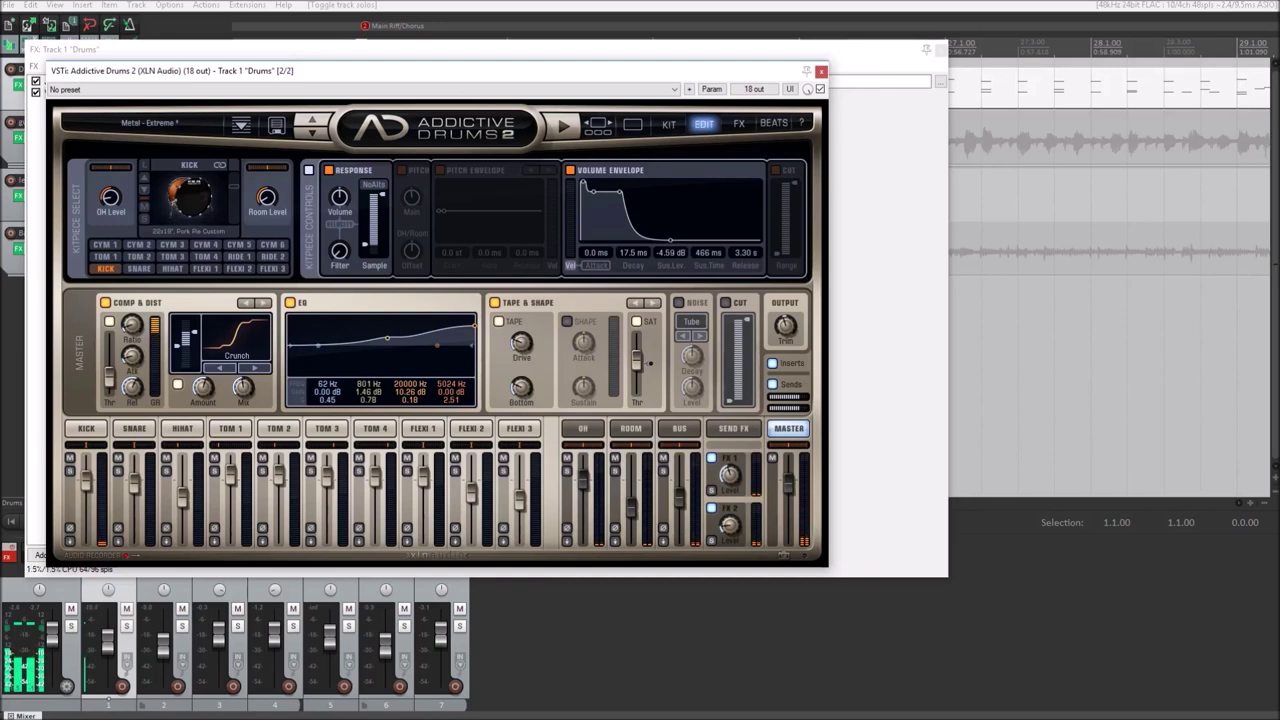
left_click(144, 177)
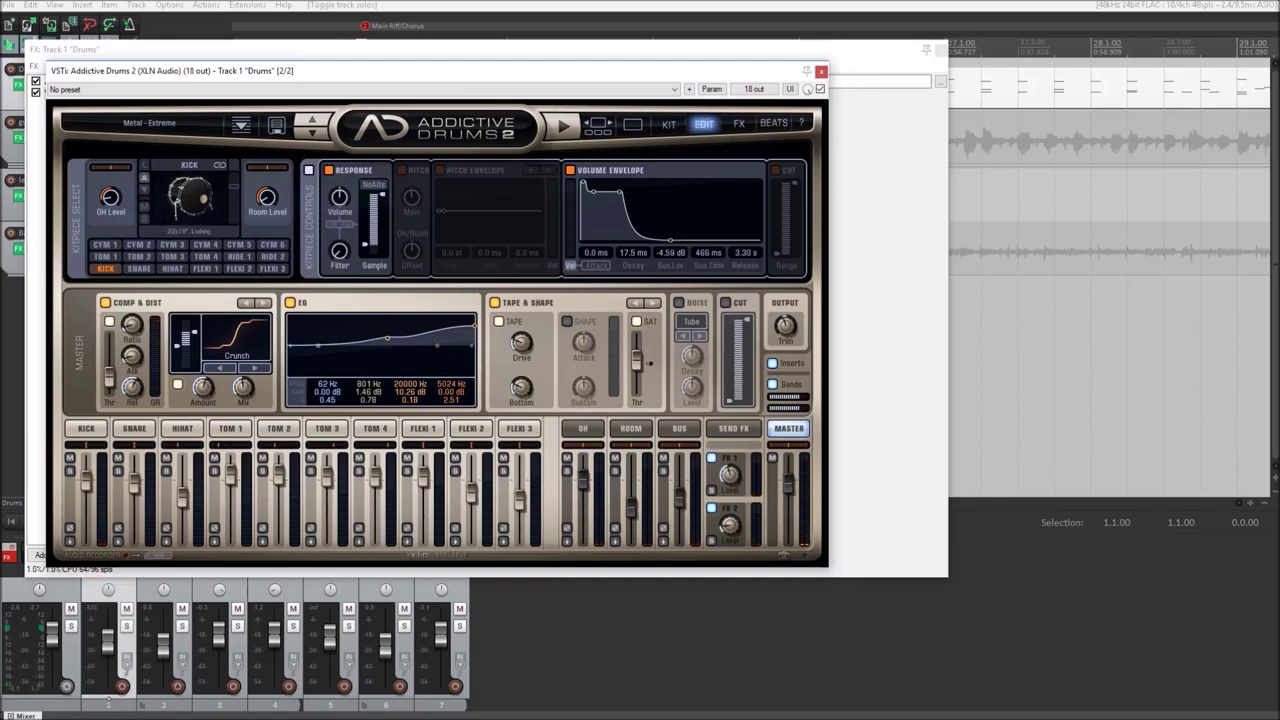
Audition the kick, bypass its kitpiece controls for comparison, and view the Kick channel's processing before returning to the Master channel.
left_click(190, 198)
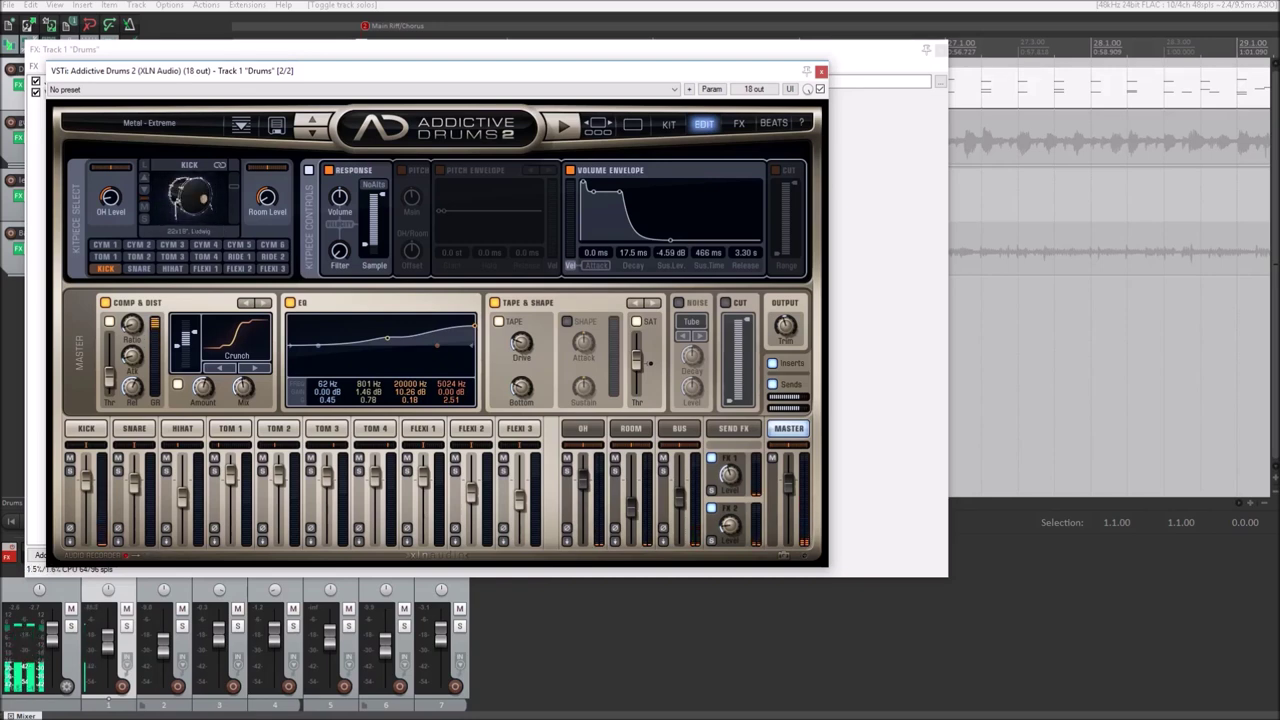
key("space")
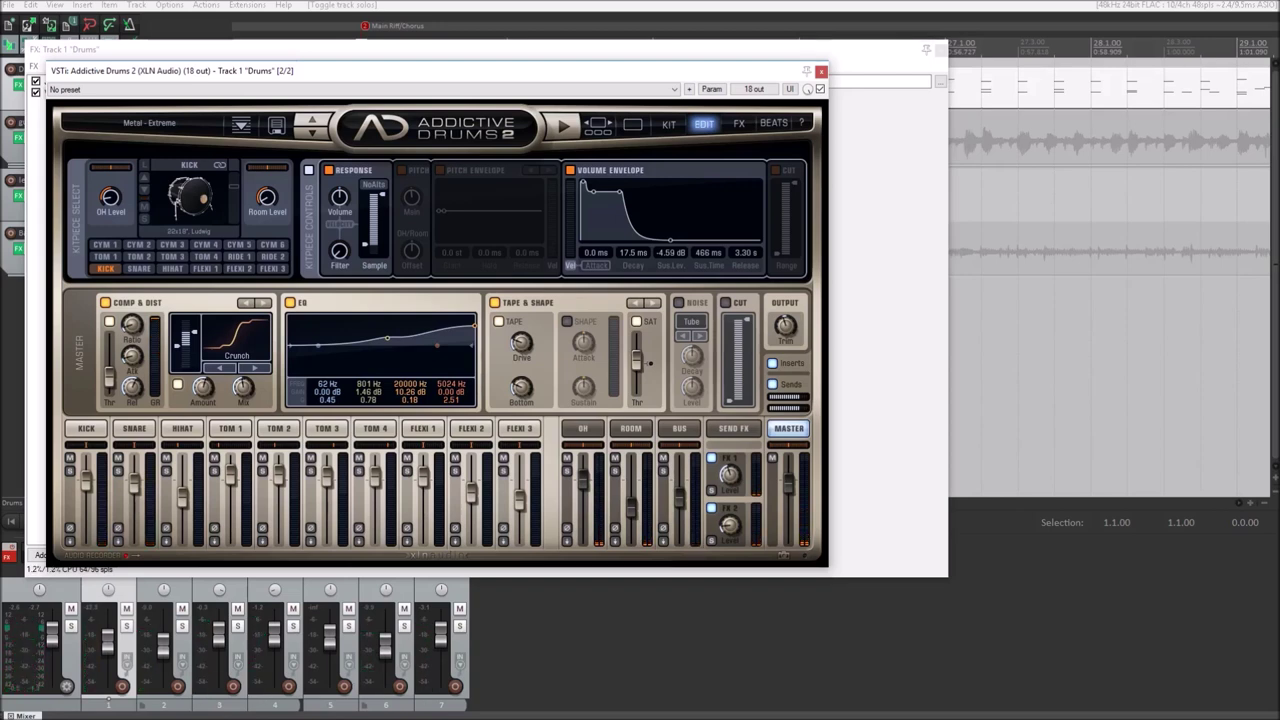
left_click(309, 170)
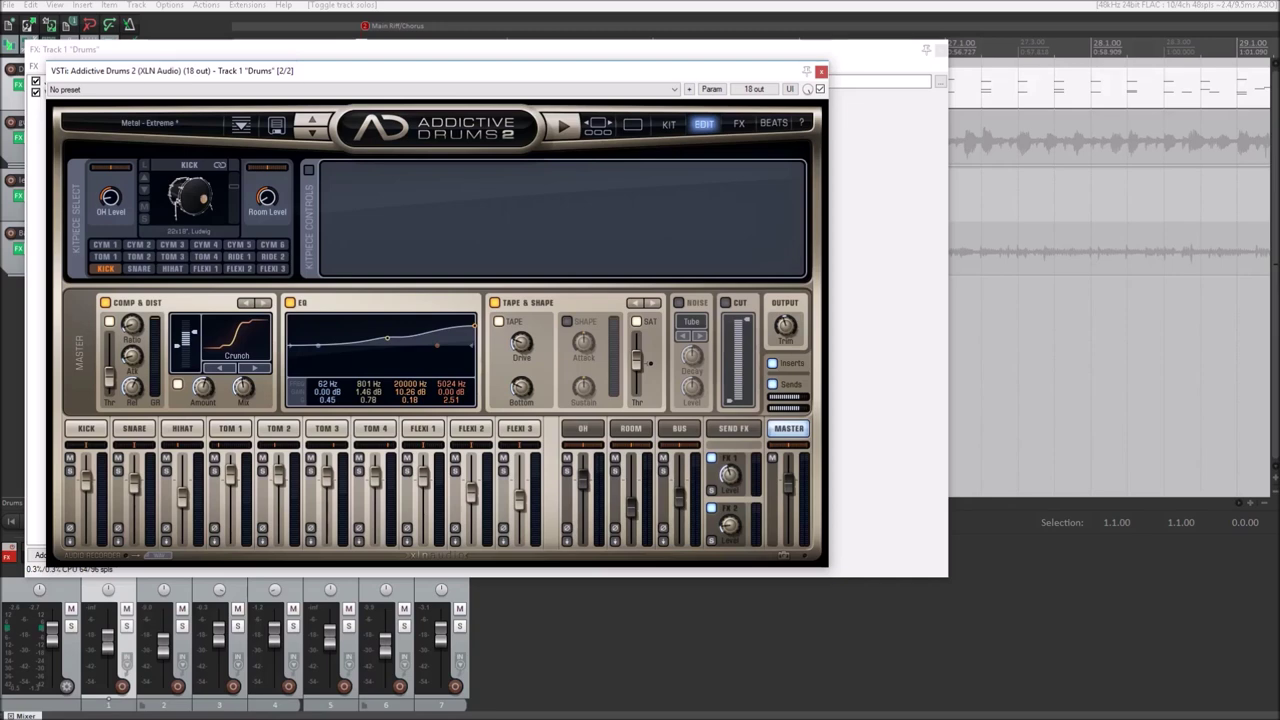
left_click(86, 428)
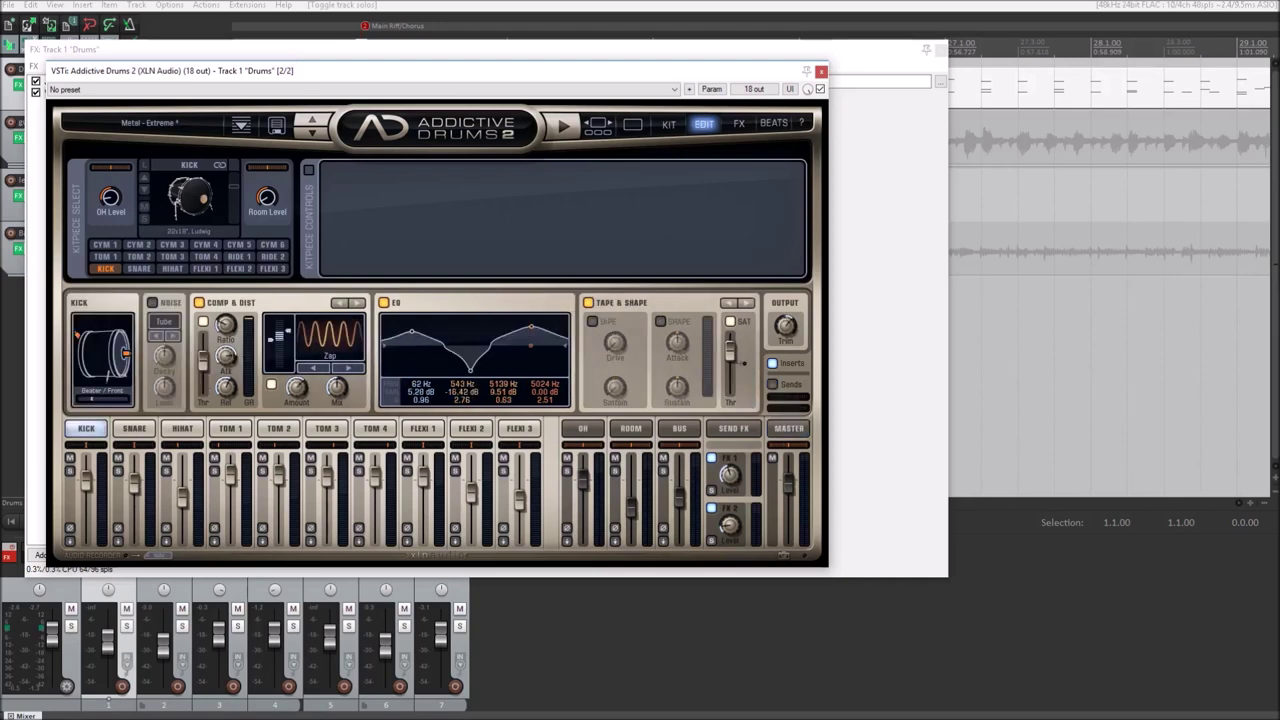
left_click(788, 428)
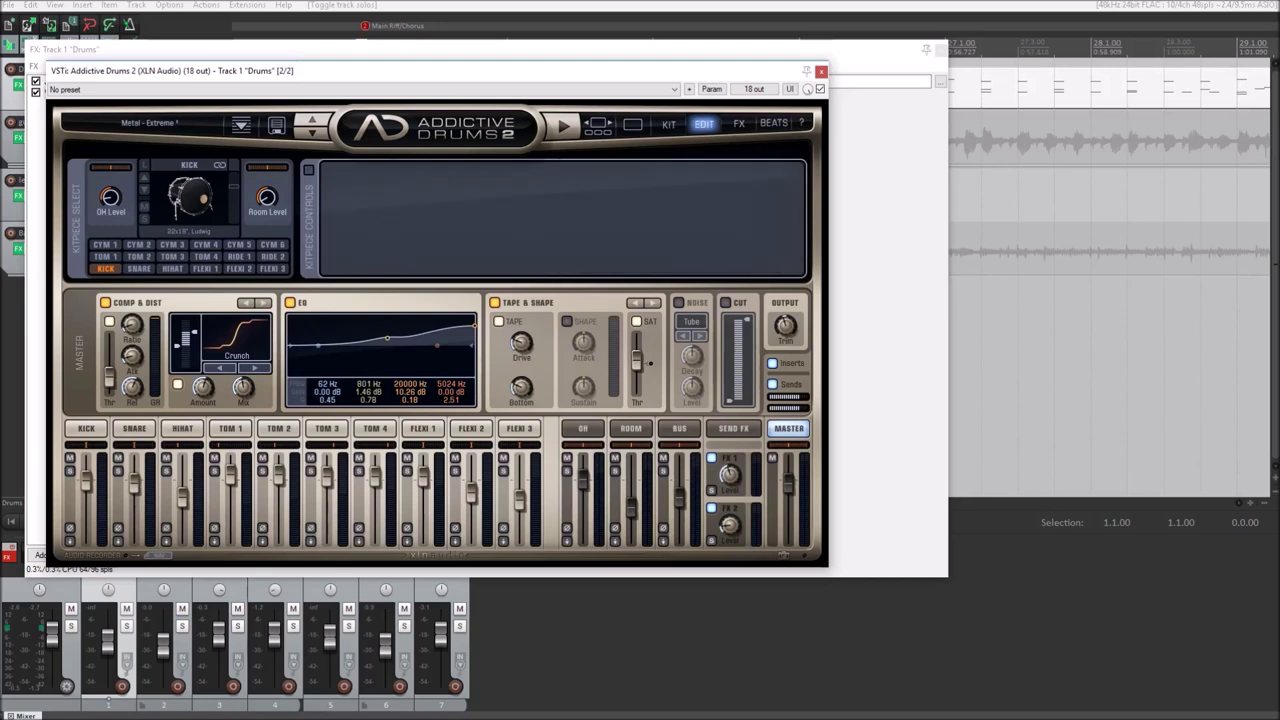
key("space")
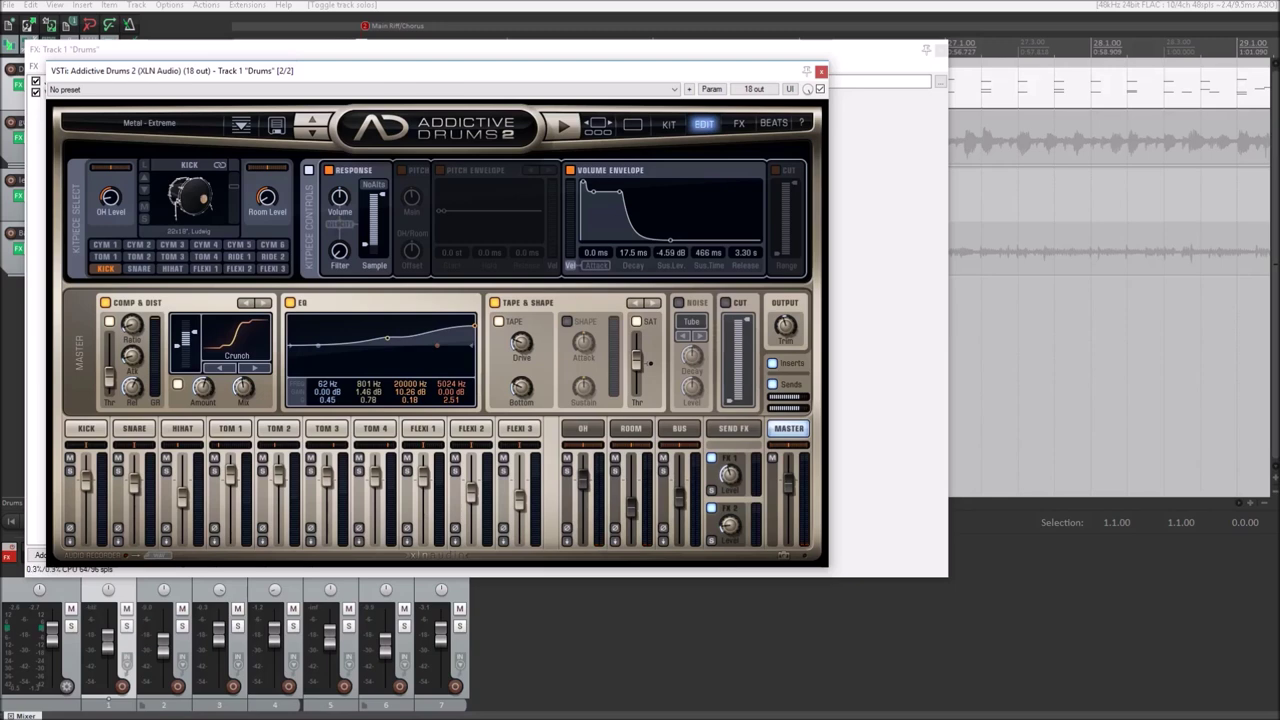
Try the kick's response volume at 73% during playback, solo the Drums track and readjust the kick volume.
left_click_drag(339, 197, 339, 204)
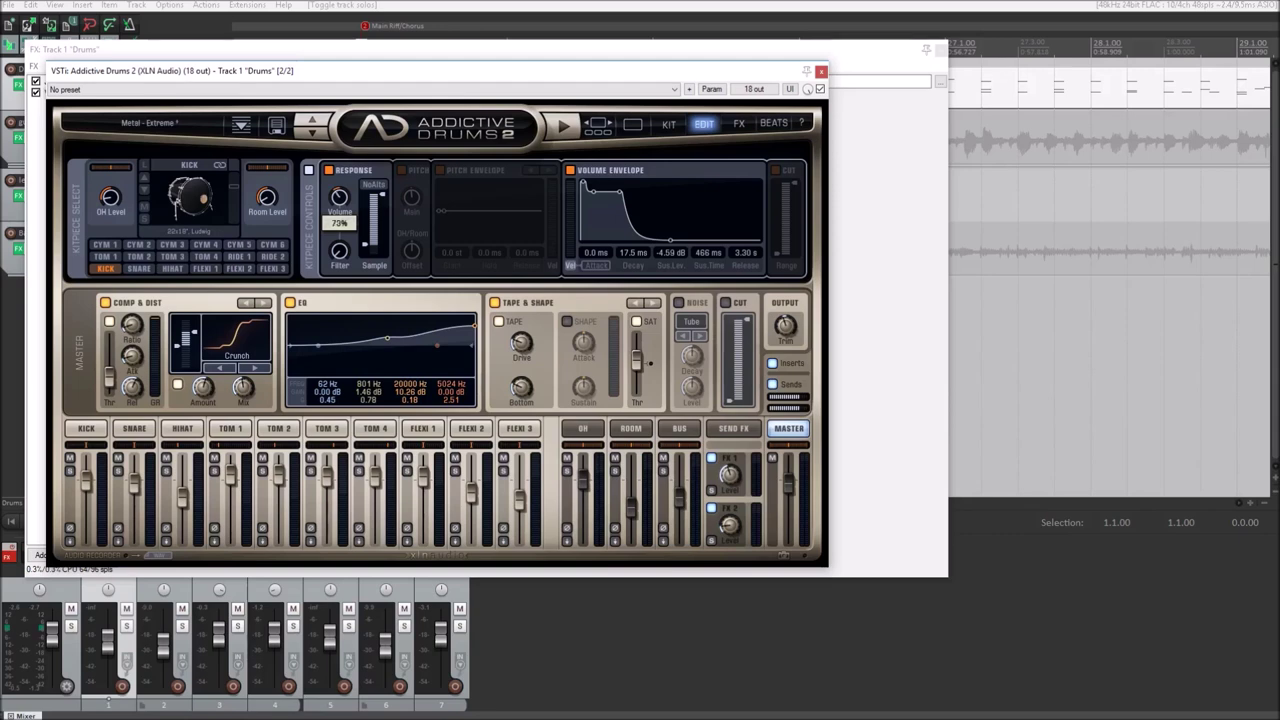
key("space")
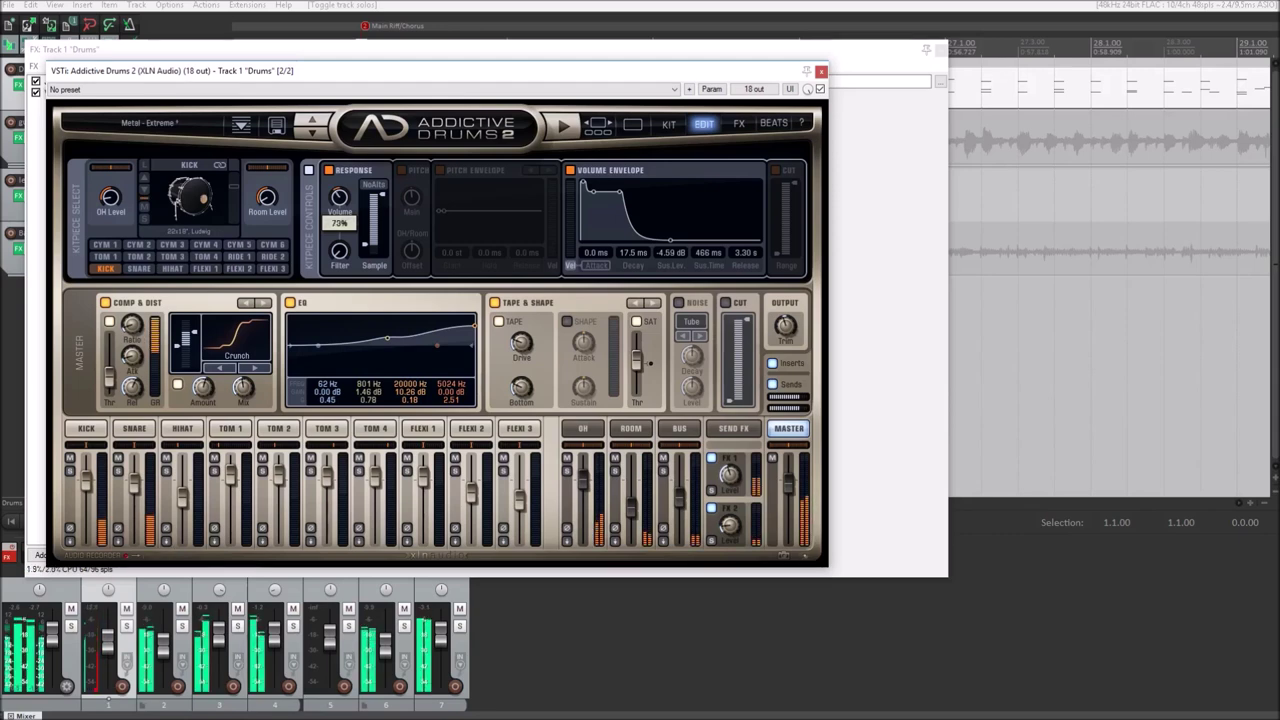
key("F6")
left_click_drag(339, 197, 339, 170)
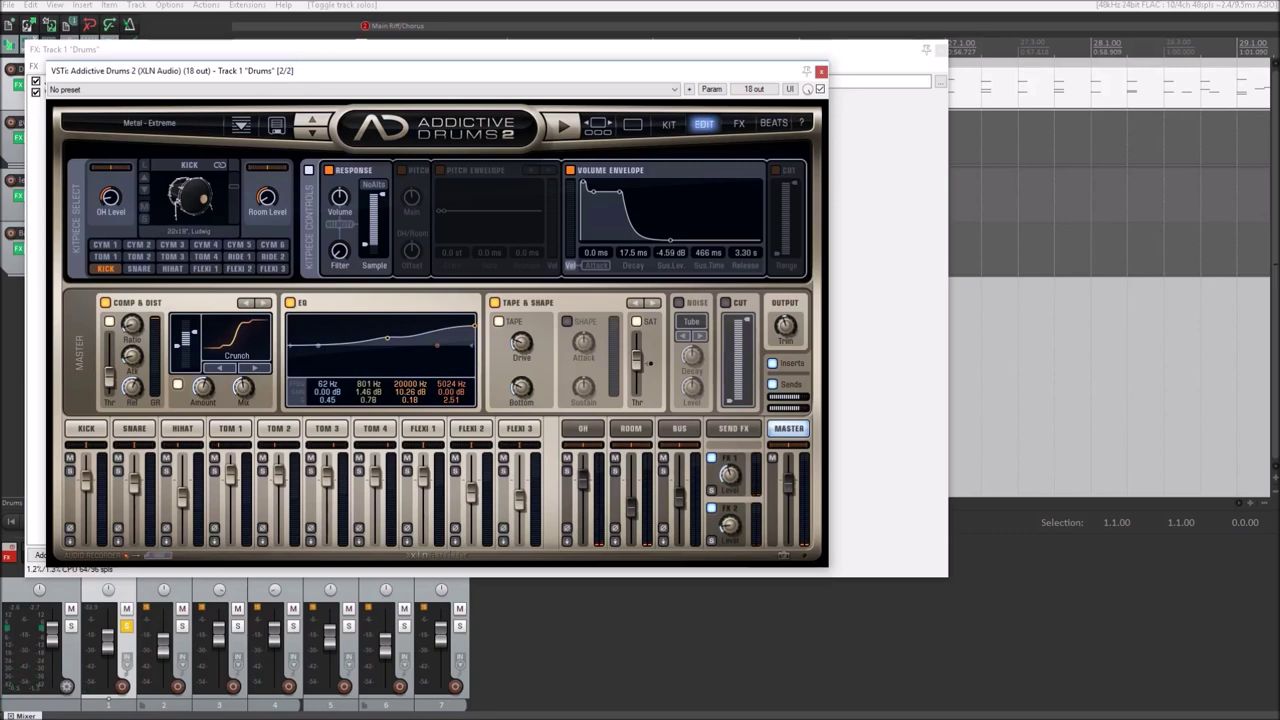
Turn off alternating samples for the kick and try out the lower and upper limits of its sample range.
left_click(373, 185)
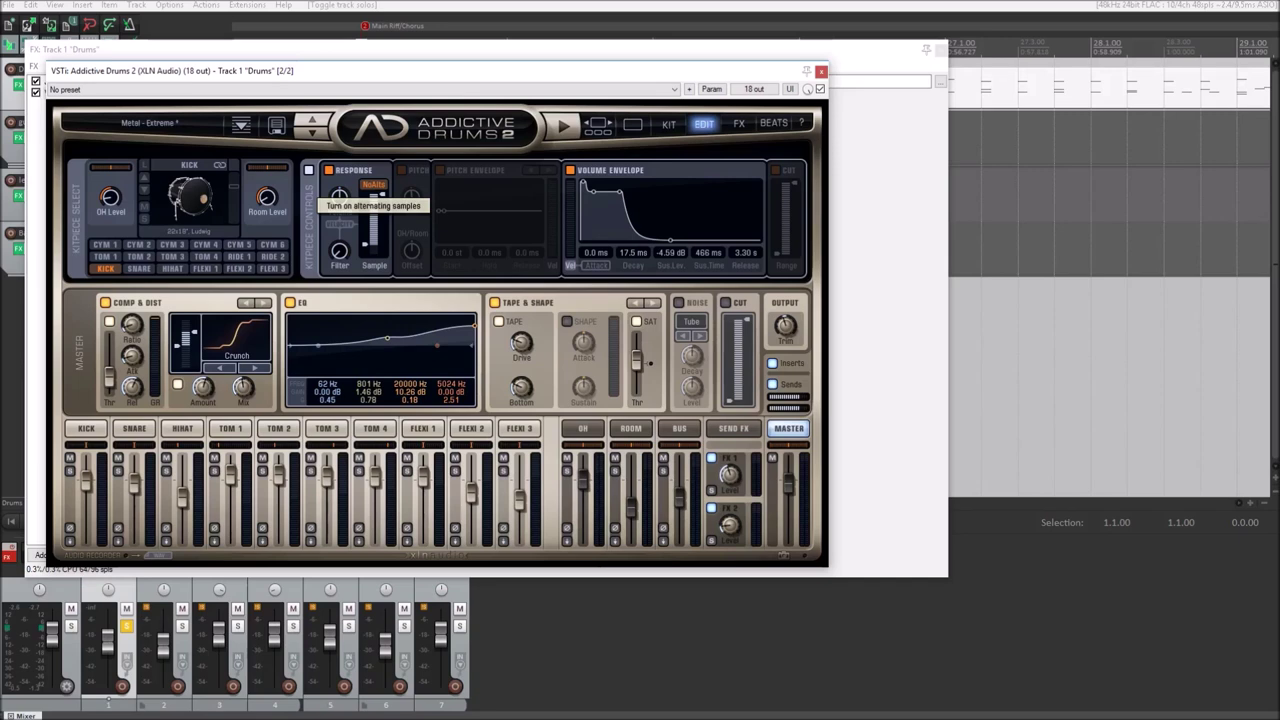
left_click_drag(365, 245, 365, 245)
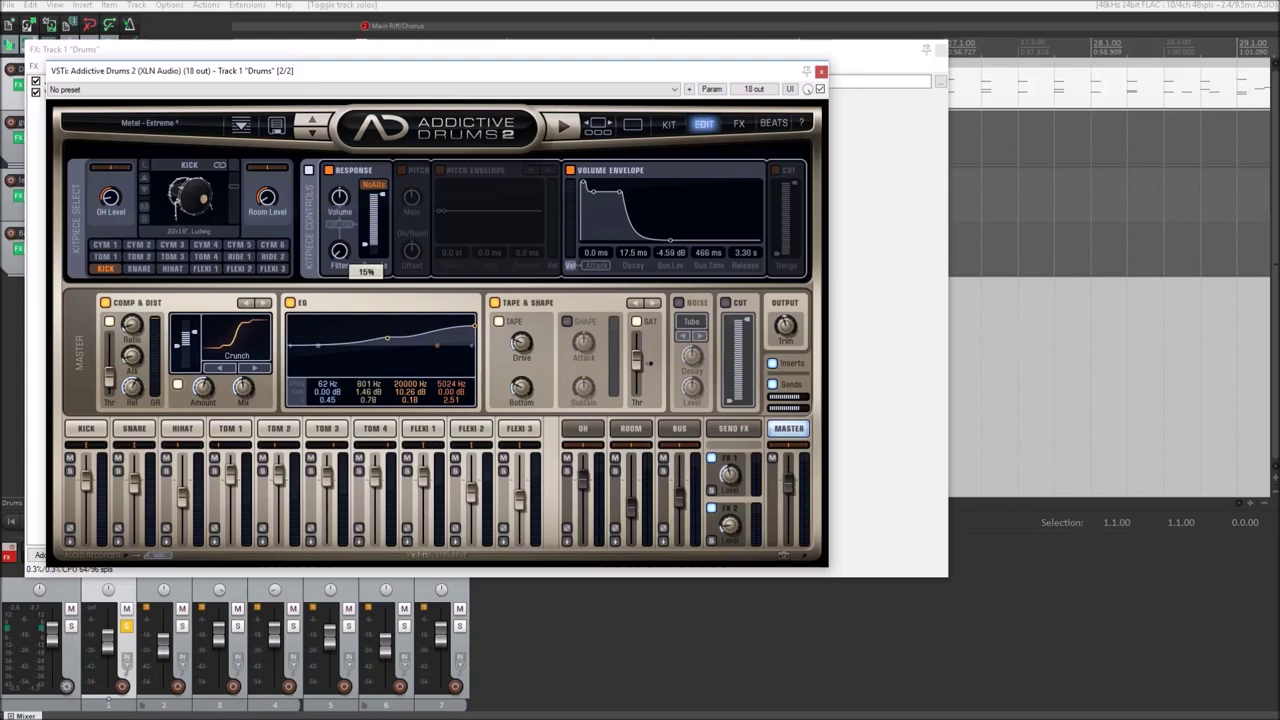
mouse_move(382, 195)
left_click_drag(380, 193, 380, 193)
Enable the kick's pitch section and try main pitch values down to -12.00 st during playback, ending at -4.80 st.
left_click(401, 170)
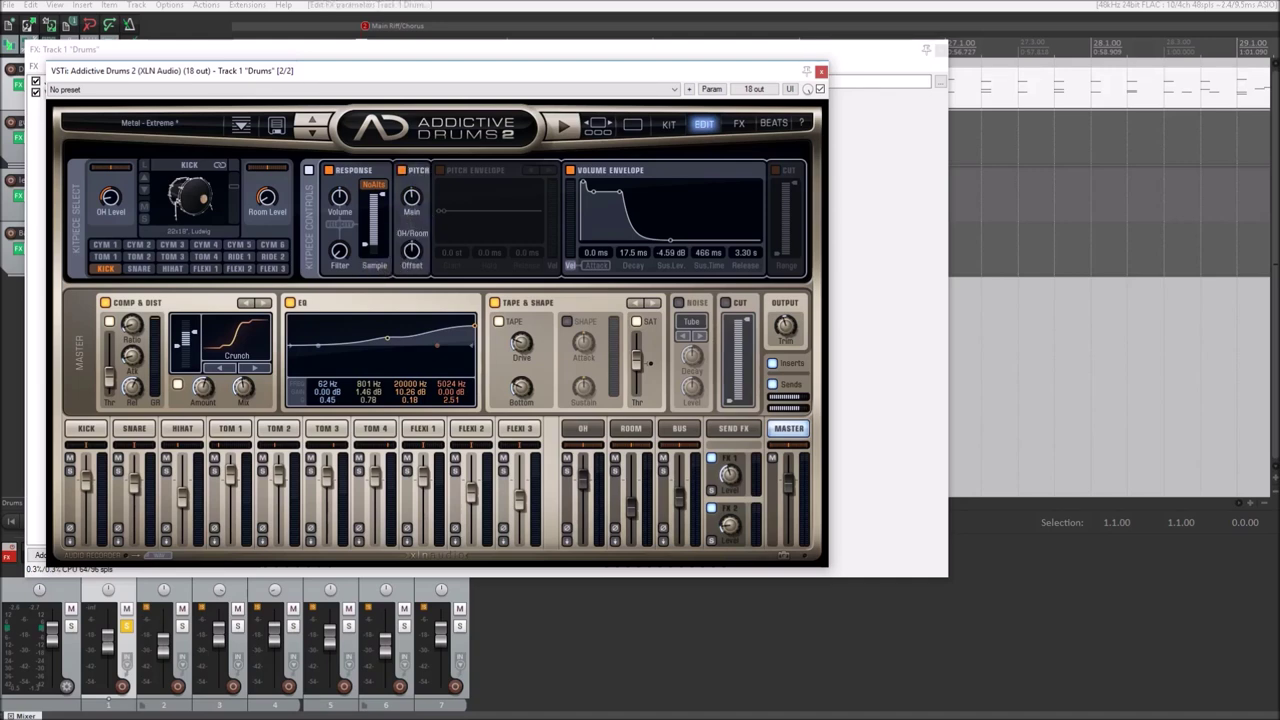
key("space")
left_click_drag(411, 197, 411, 223)
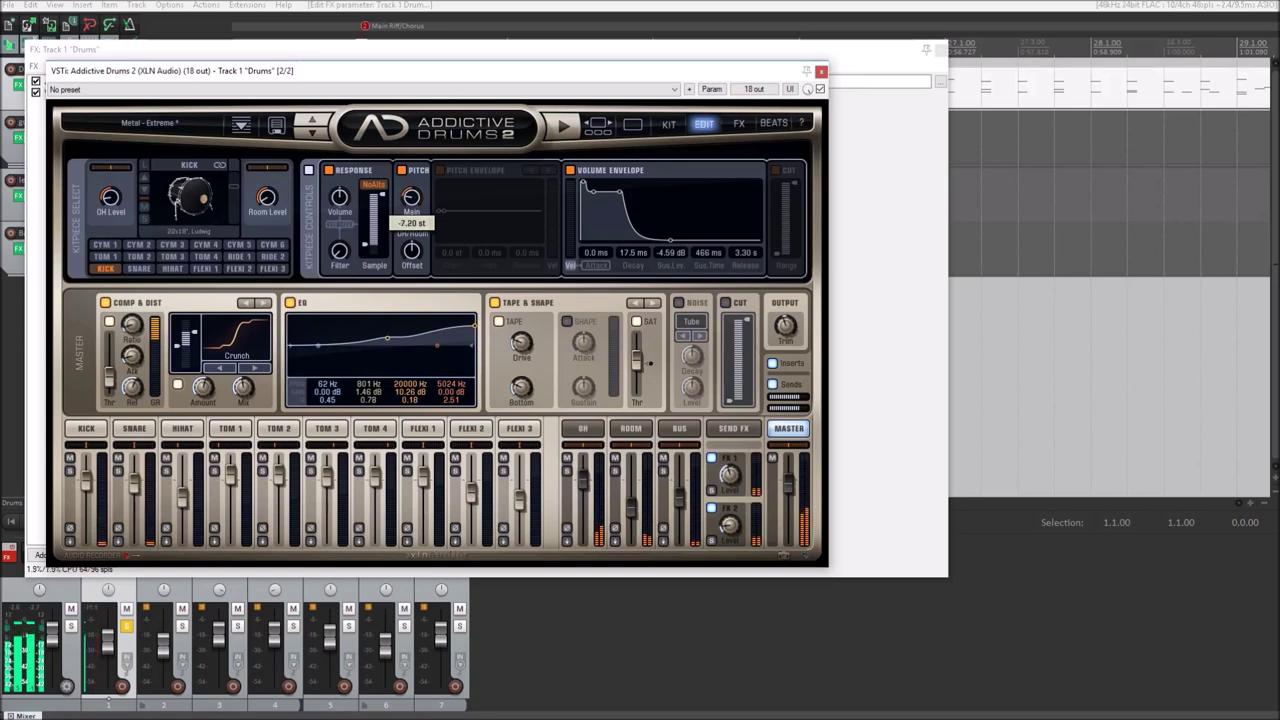
left_click_drag(411, 223, 411, 229)
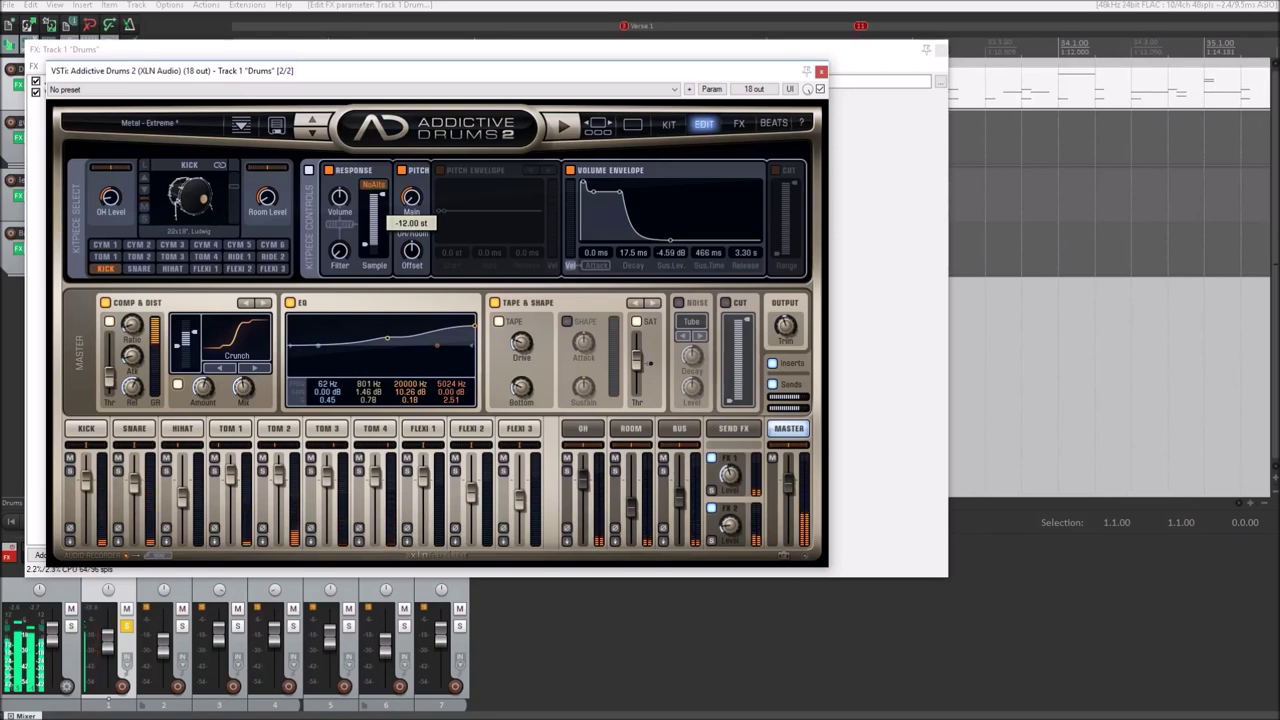
left_click_drag(411, 229, 411, 221)
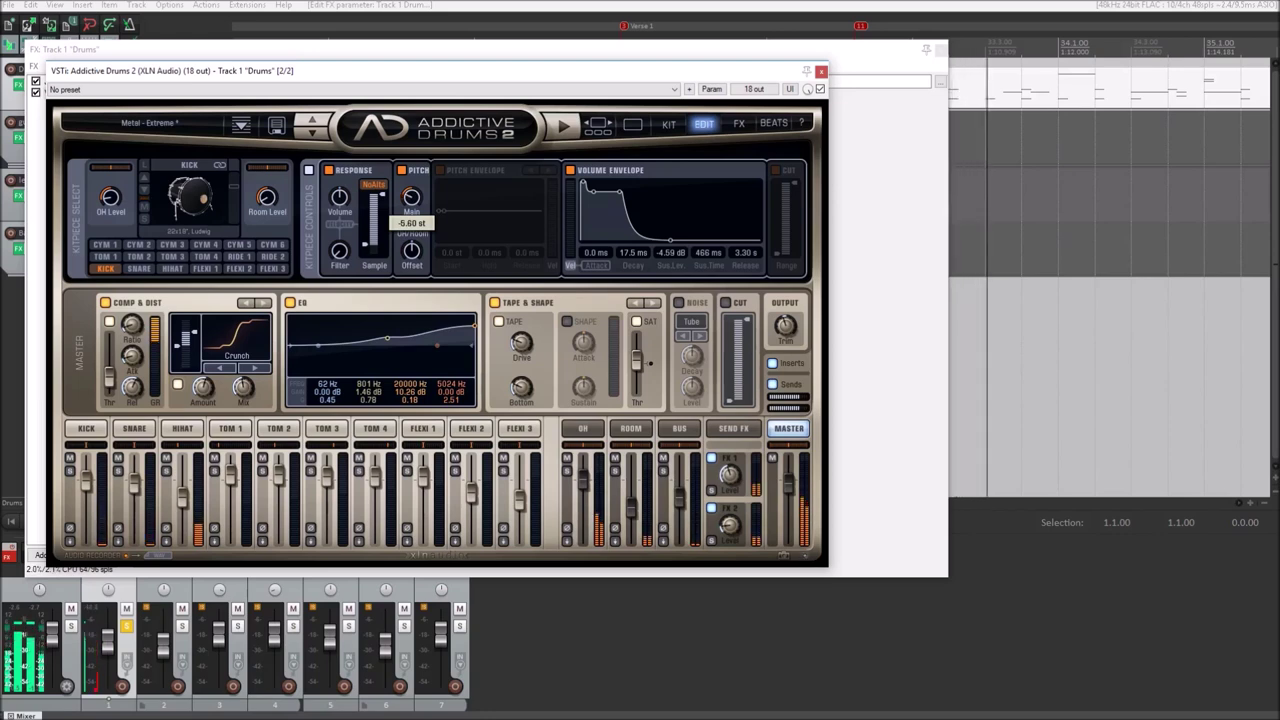
left_click_drag(411, 221, 411, 220)
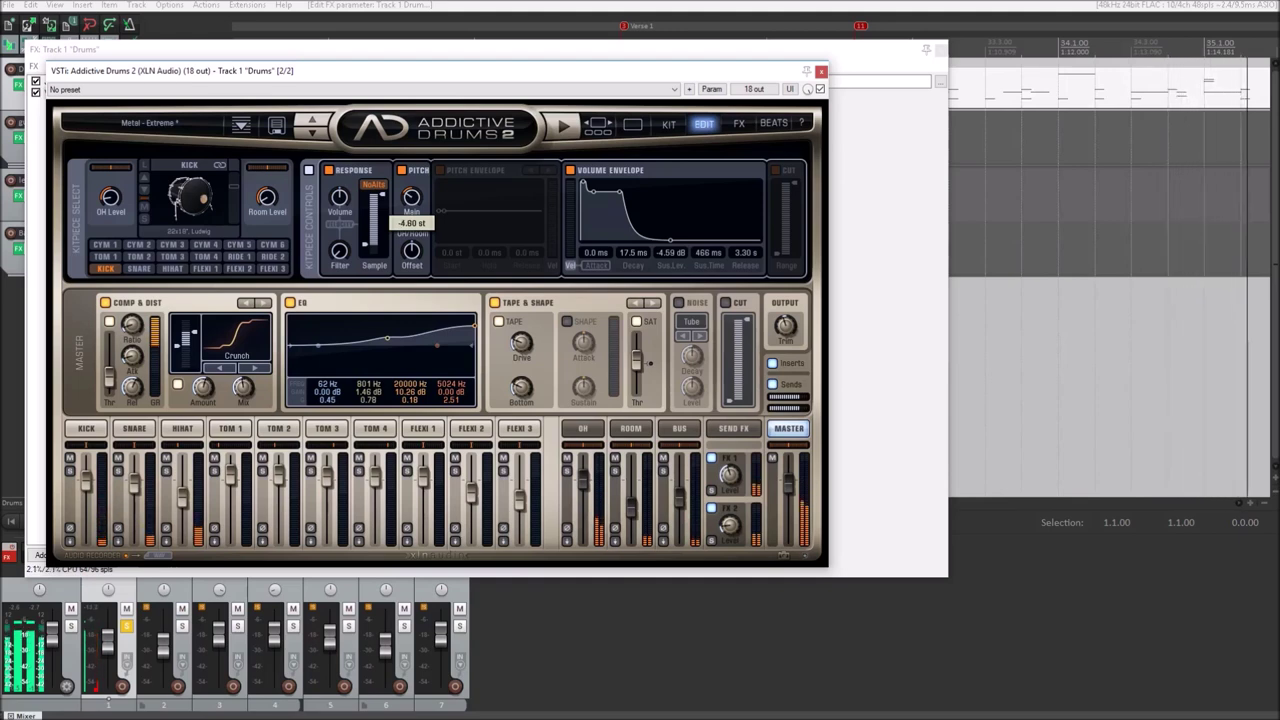
left_click_drag(411, 220, 411, 218)
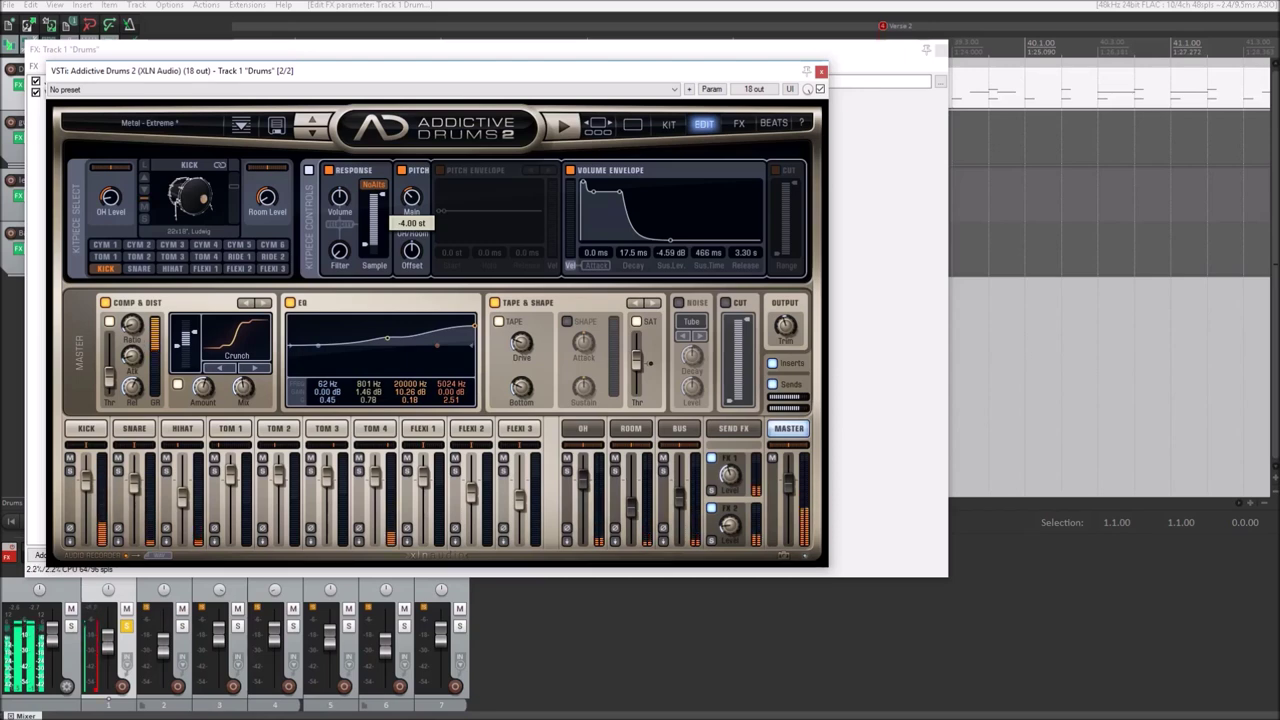
left_click_drag(411, 197, 411, 211)
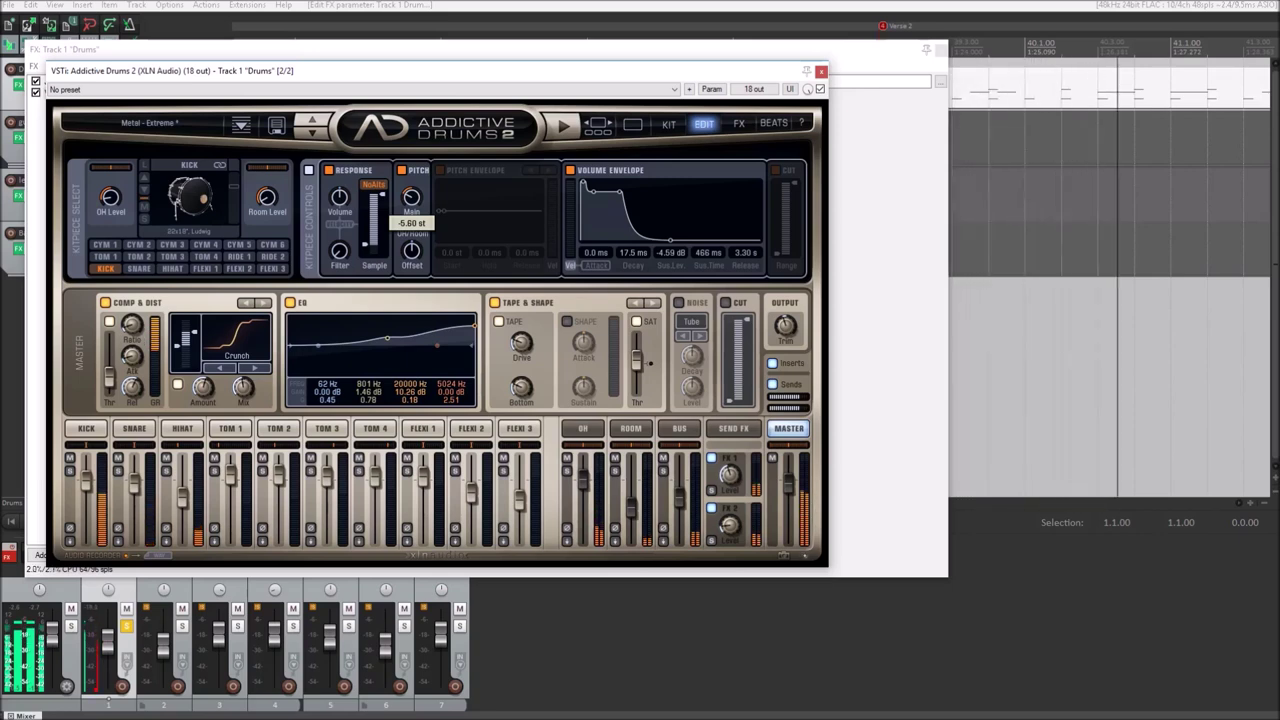
left_click_drag(411, 197, 411, 190)
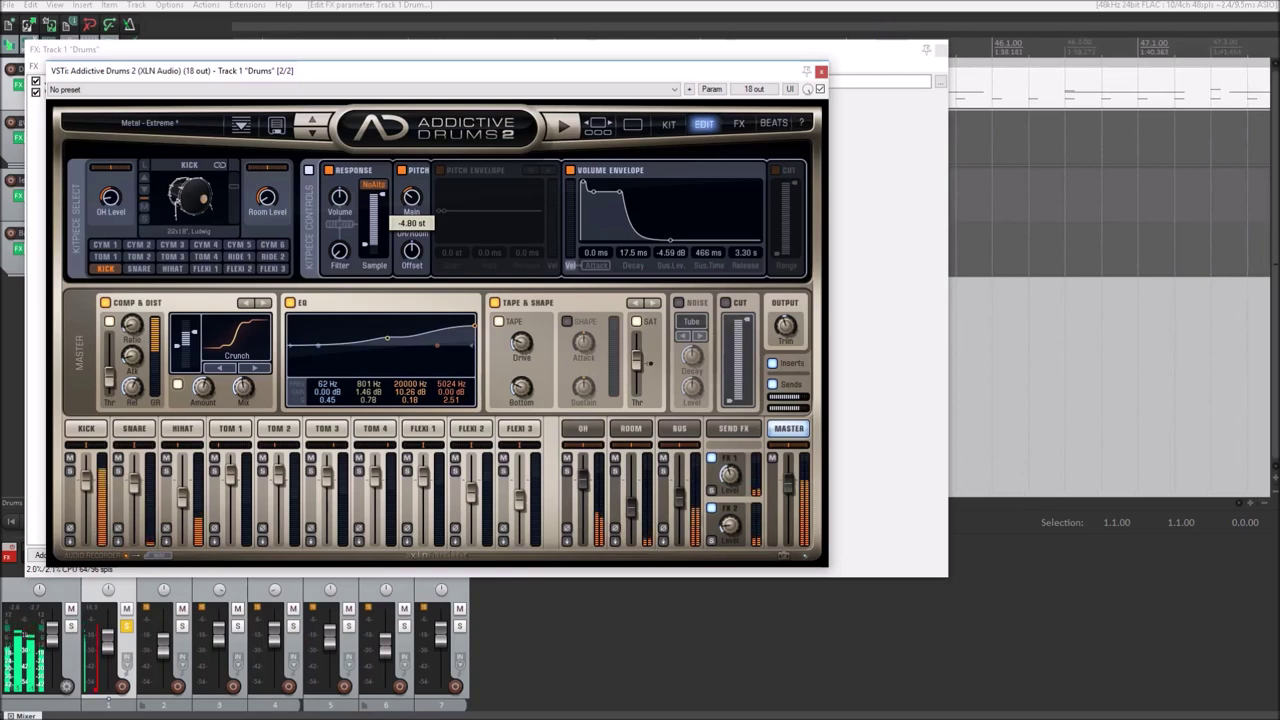
Compare the kick with and without the pitch shift during playback and leave the pitch section off.
left_click(401, 170)
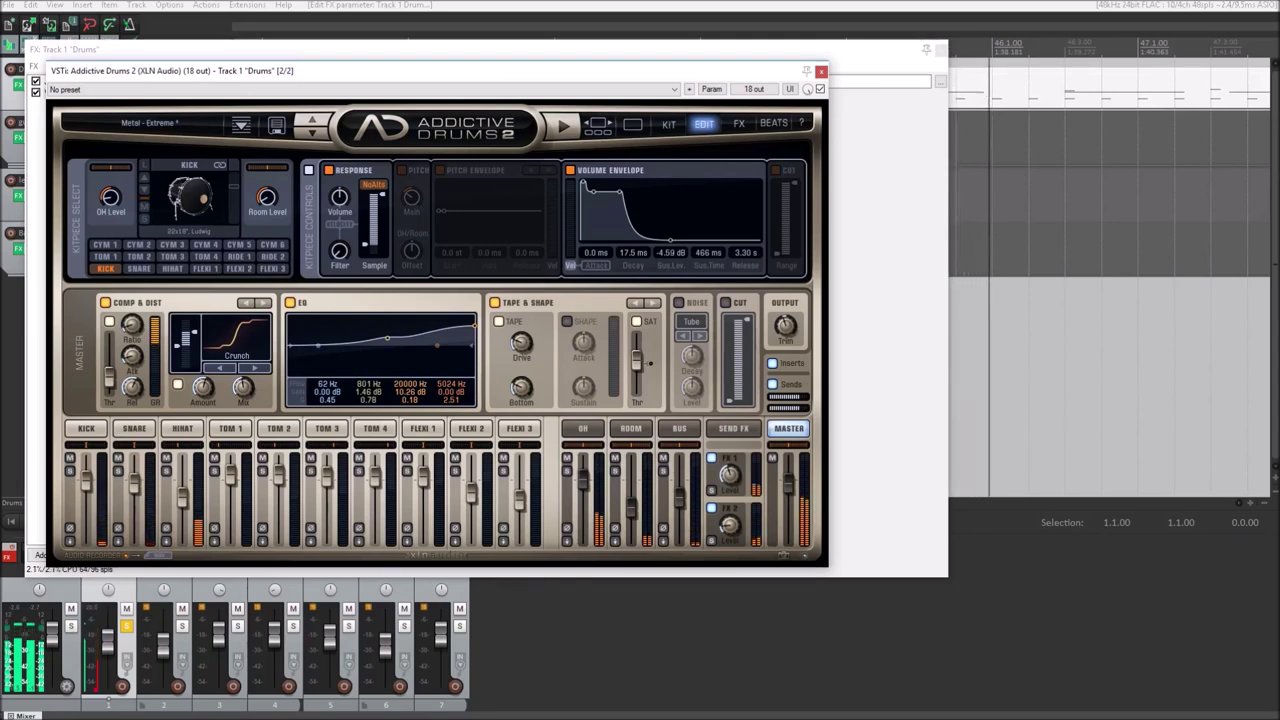
left_click(402, 170)
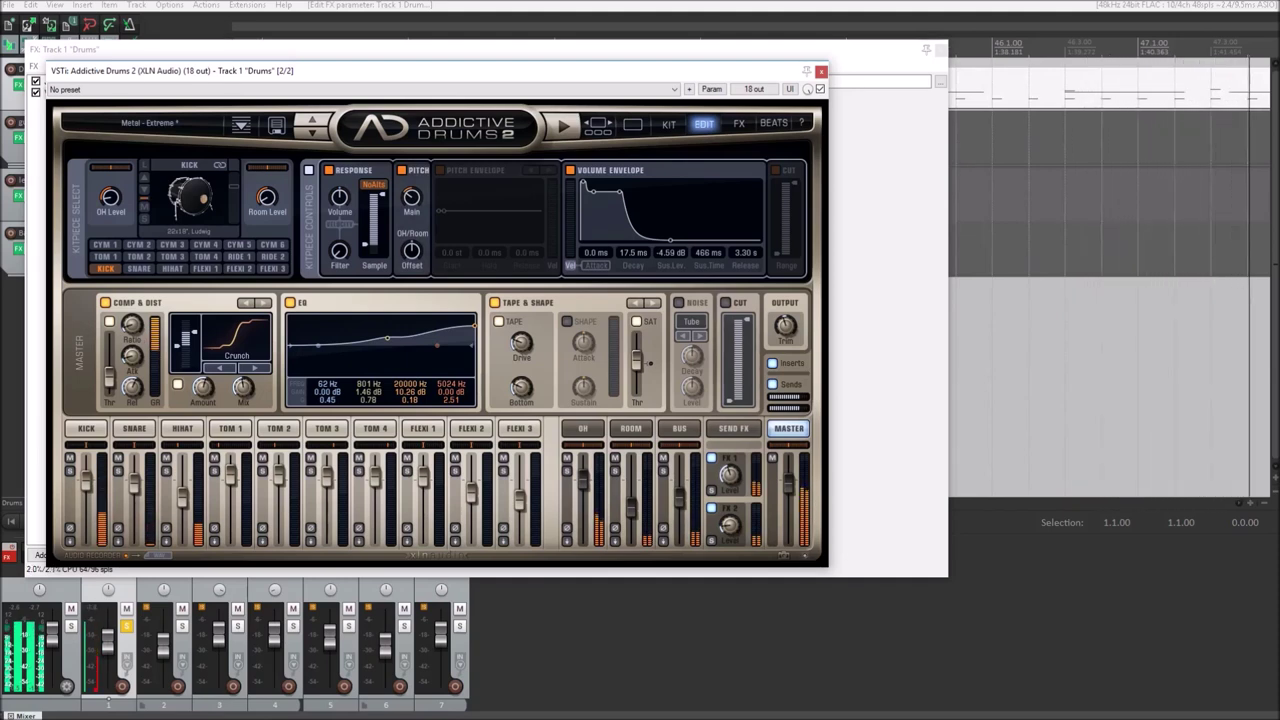
left_click(402, 170)
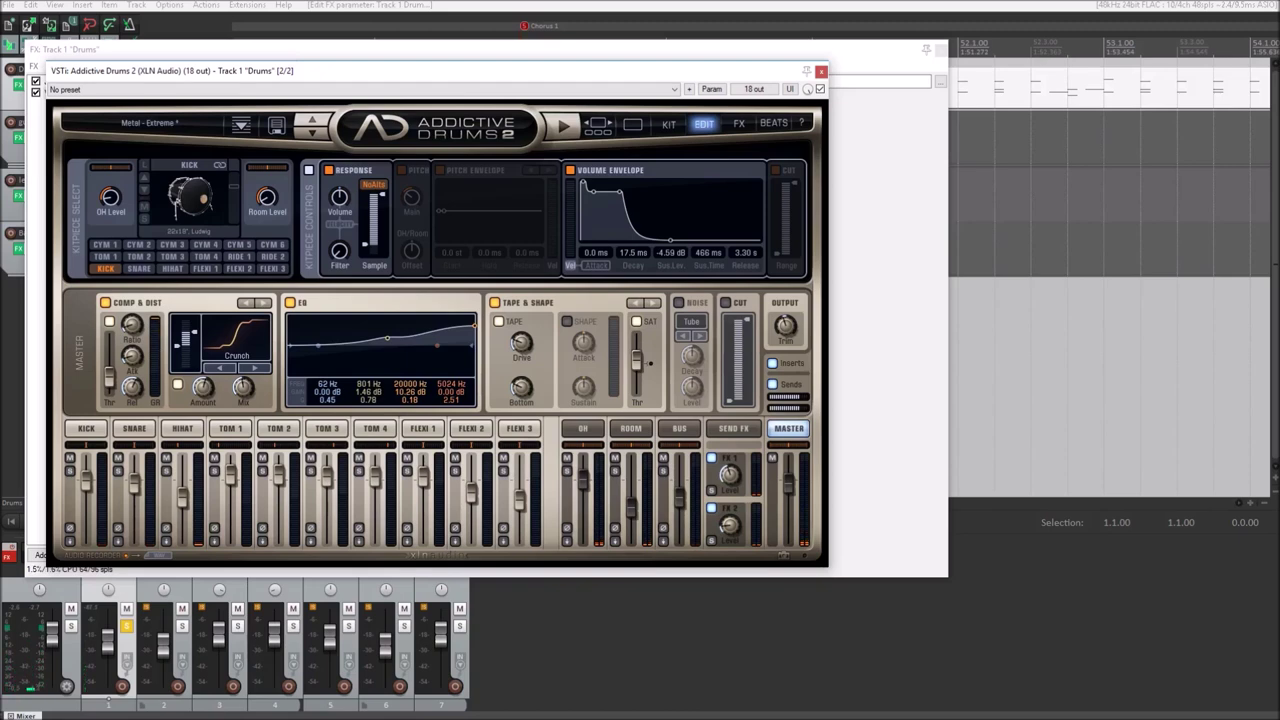
Show how the kick's pitch envelope toggles and leave it enabled.
left_click(440, 170)
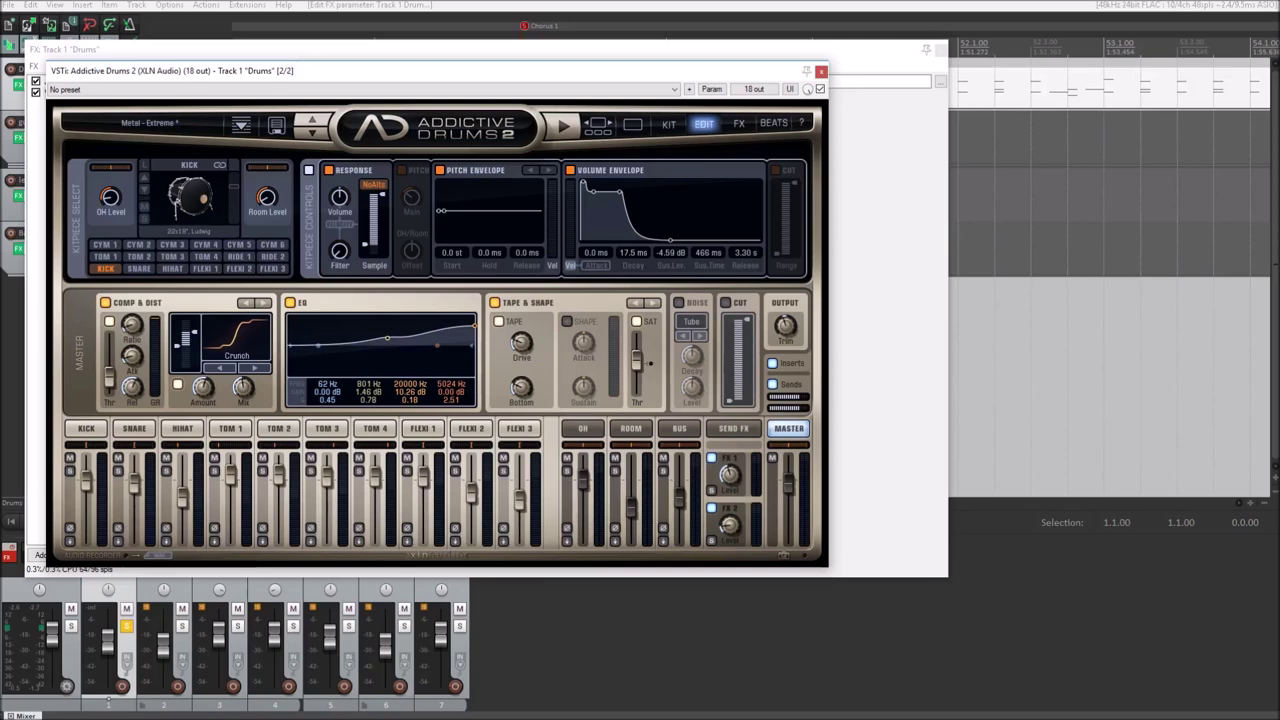
left_click(440, 170)
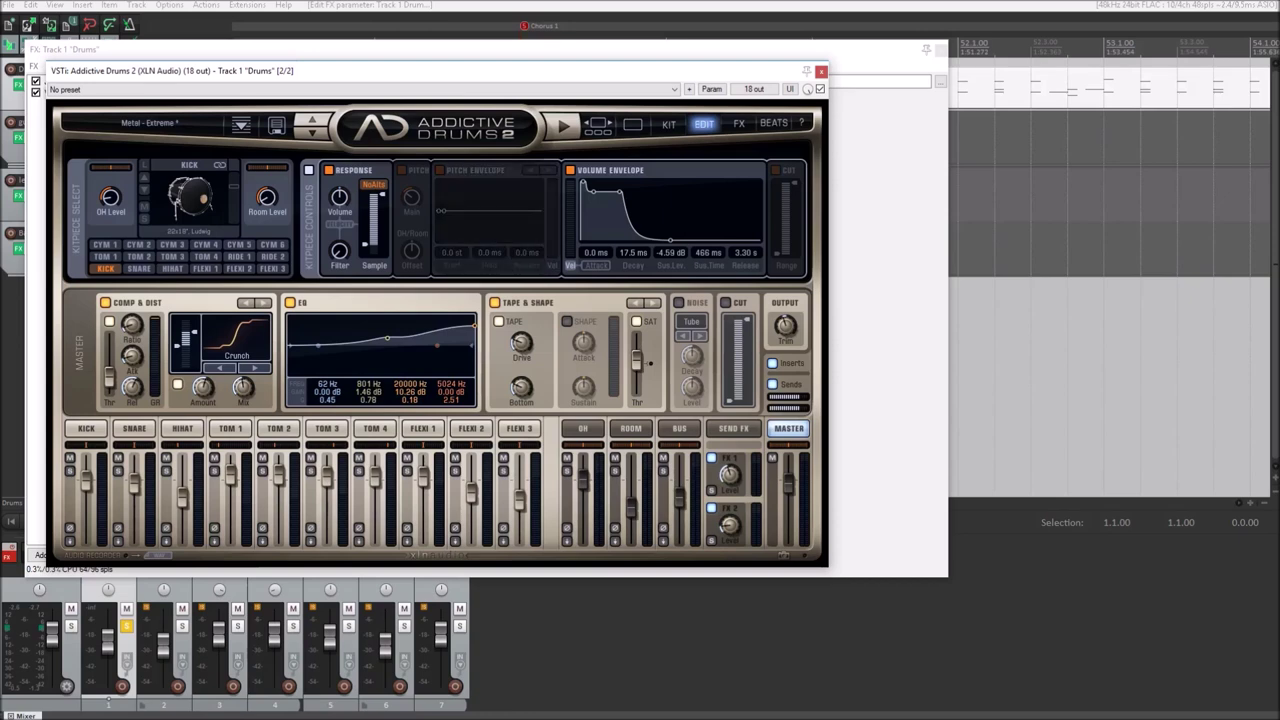
left_click(440, 170)
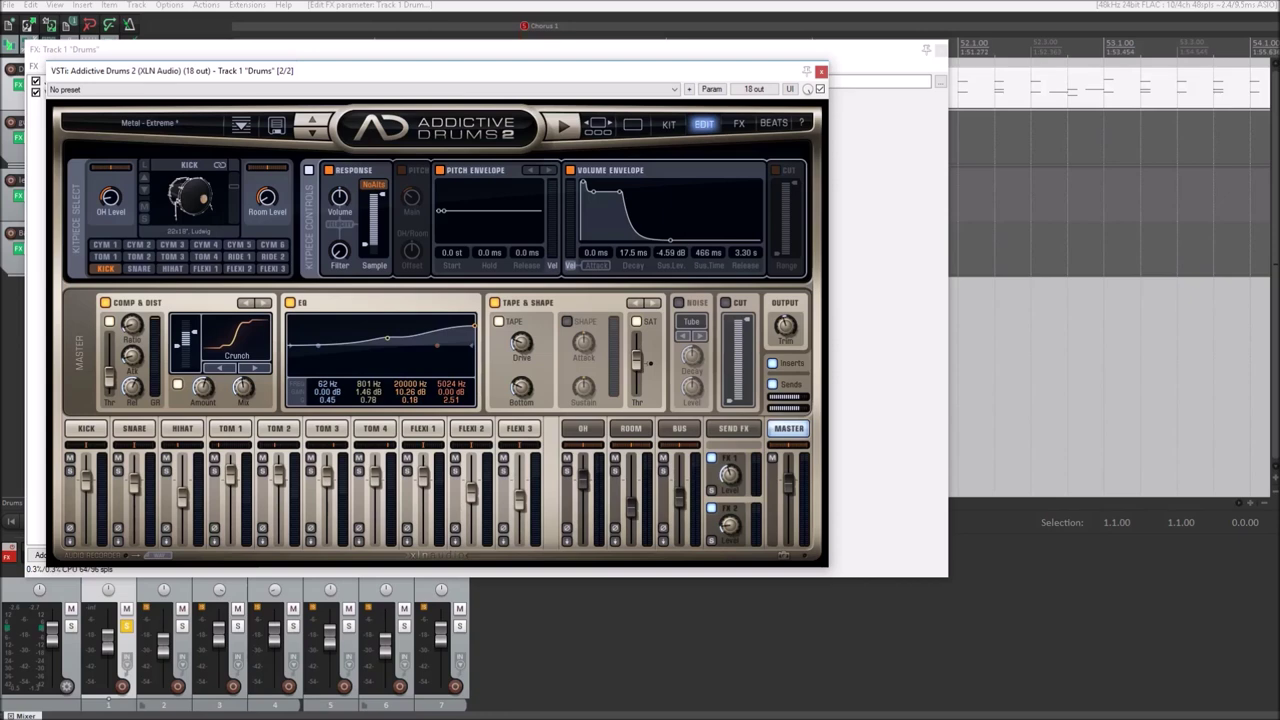
Compare the drums during playback with the Master channel's EQ and Comp & Dist bypassed one after the other, re-enabling each.
left_click(290, 303)
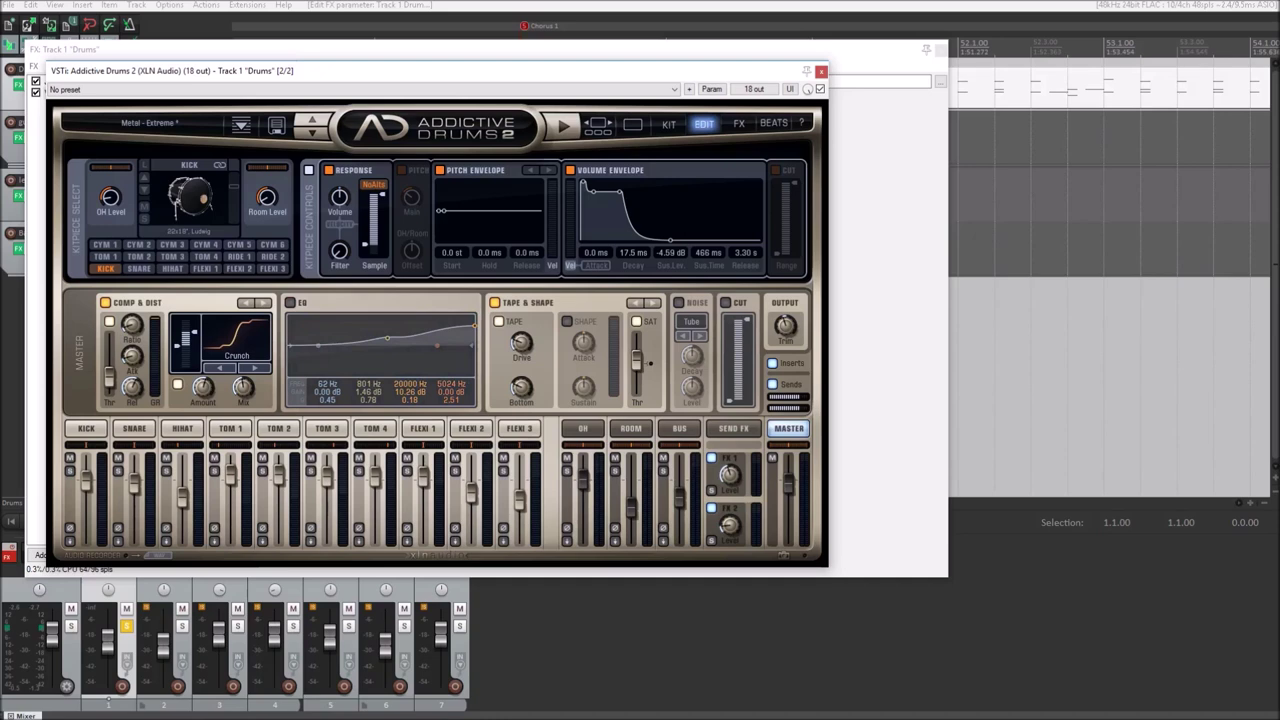
key("space")
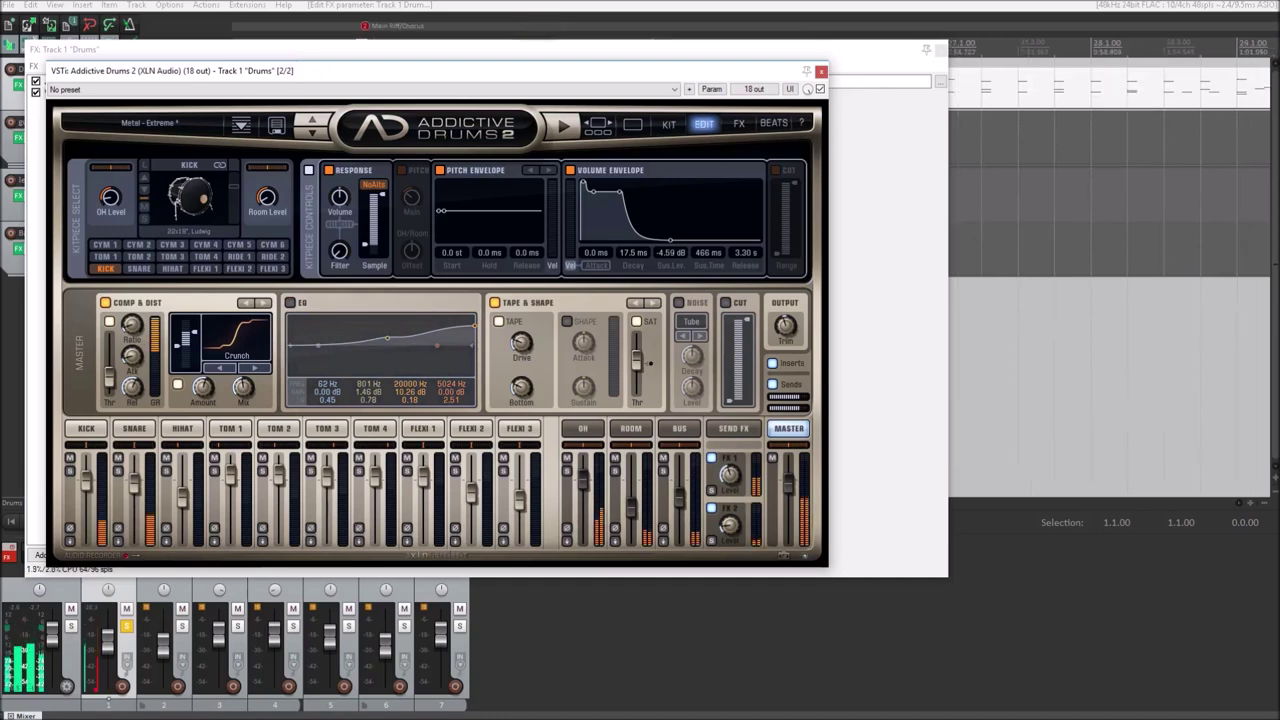
left_click(290, 303)
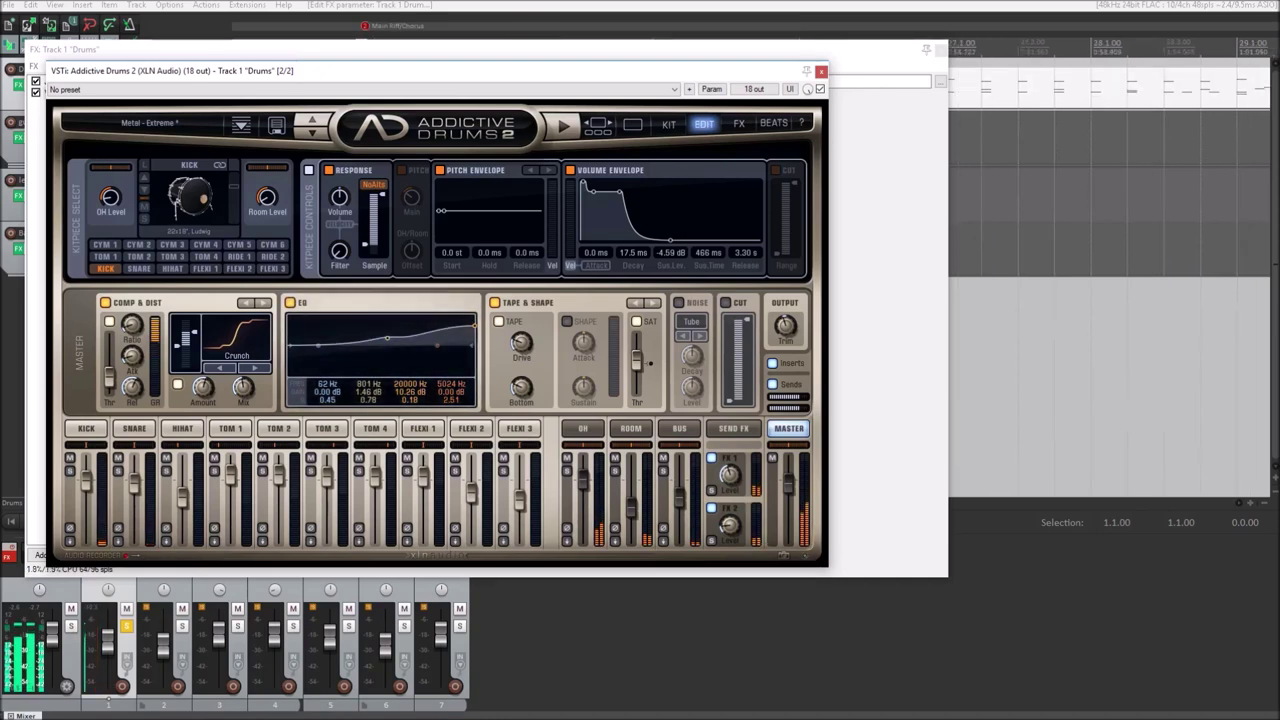
left_click(290, 303)
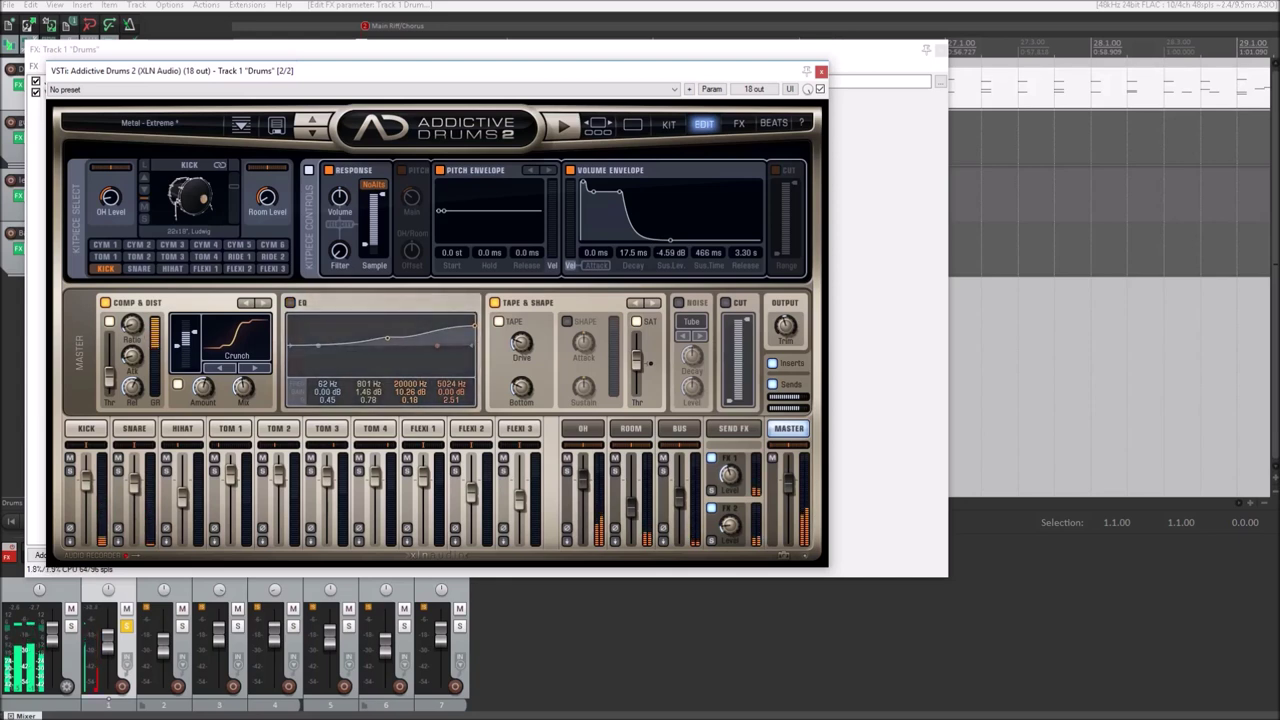
left_click(290, 303)
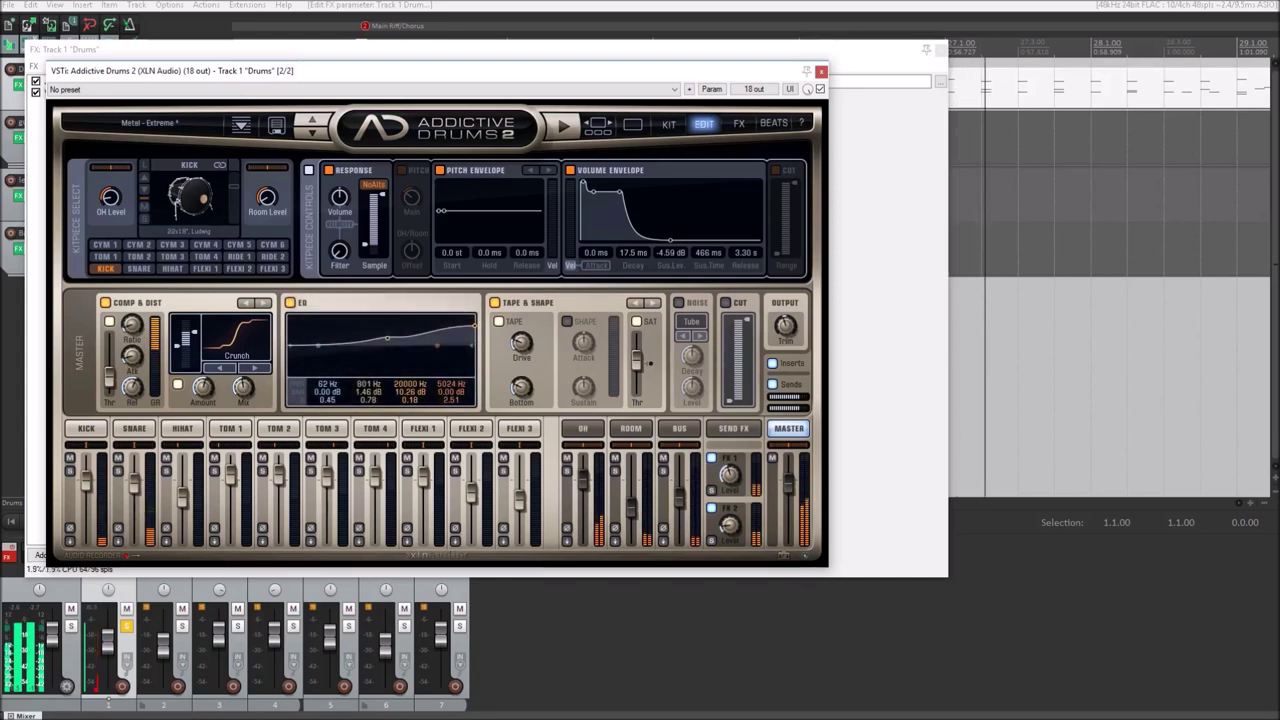
left_click(105, 302)
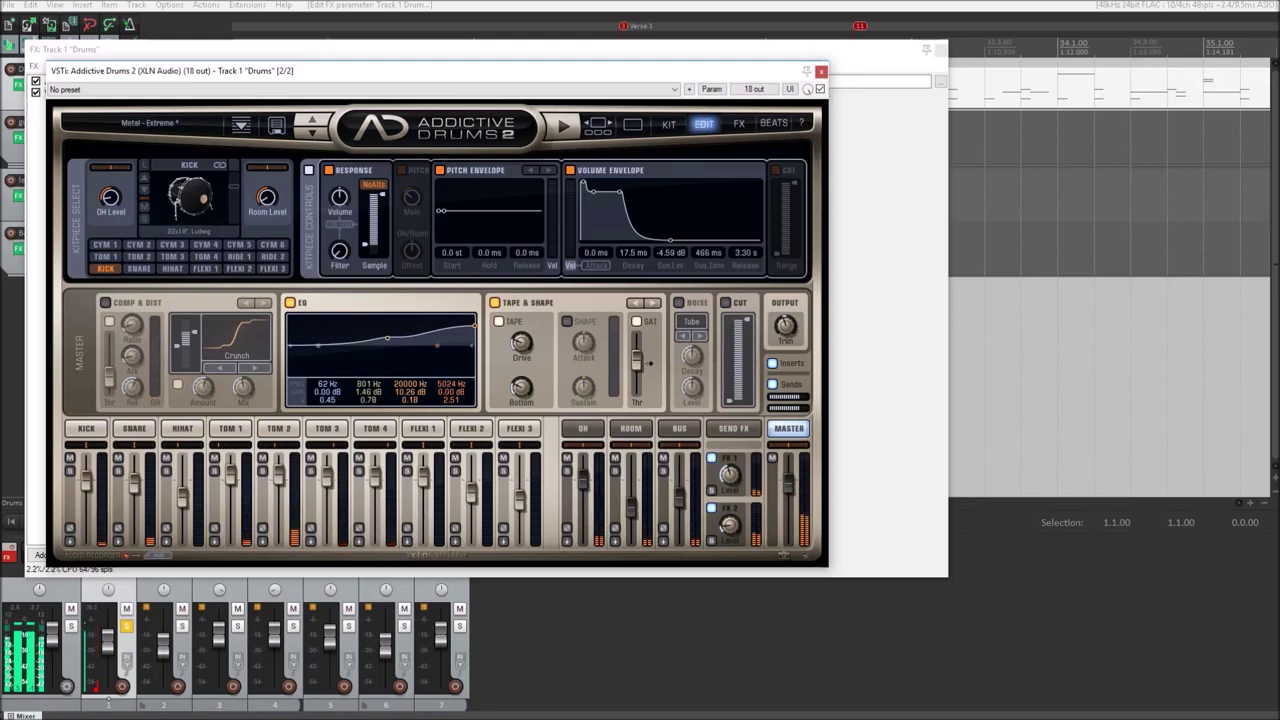
left_click(105, 303)
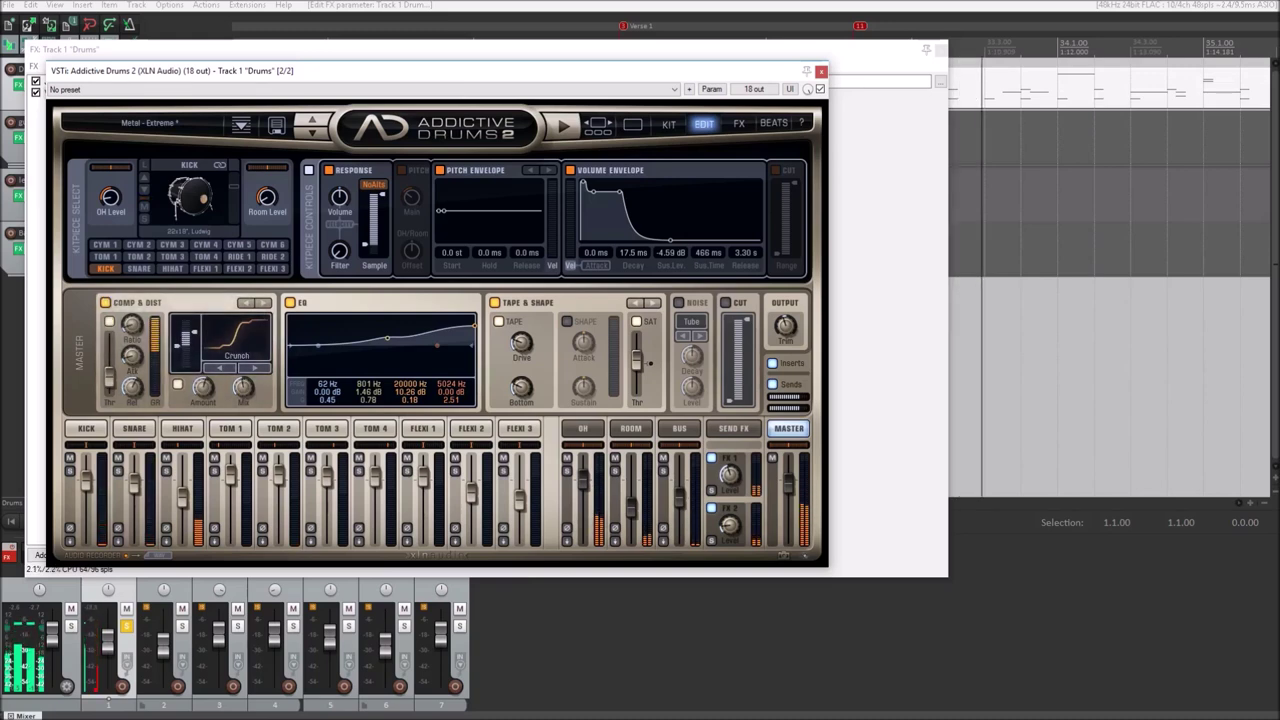
Bypass the Master channel's EQ and Comp & Dist, and switch off all its inserts during playback.
left_click(773, 364)
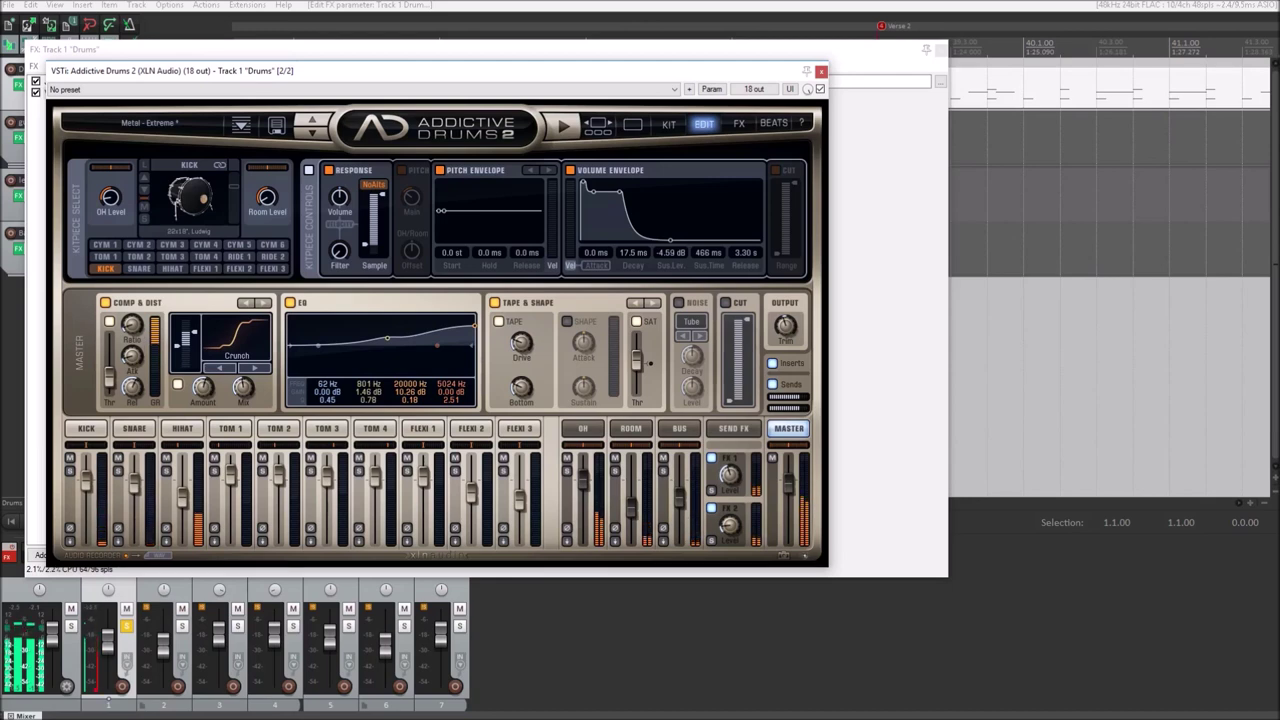
left_click(290, 303)
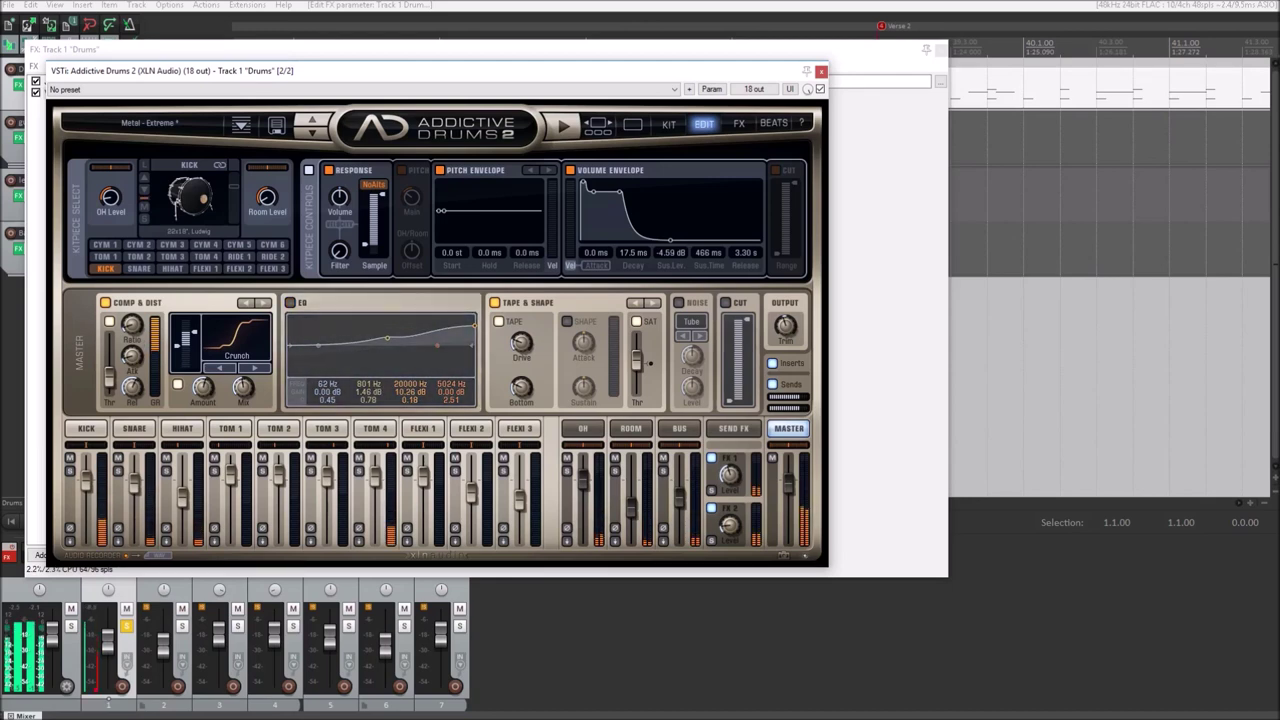
left_click(105, 303)
left_click(773, 363)
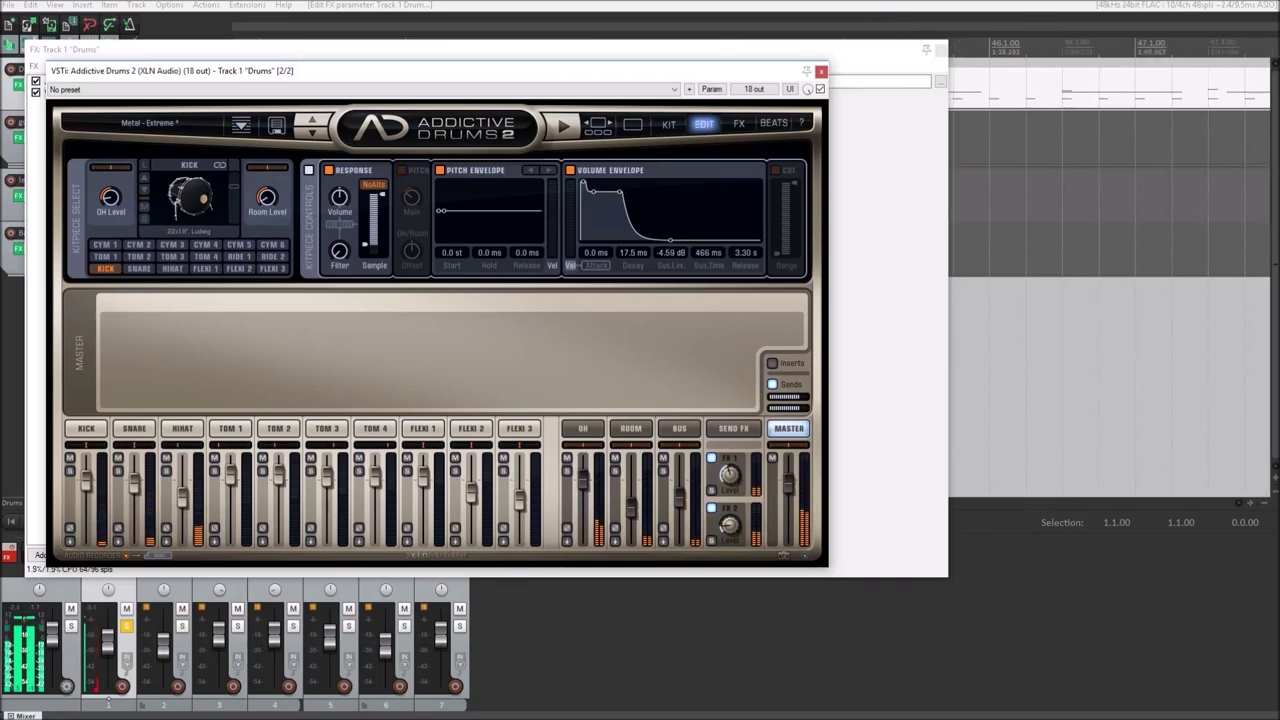
Re-enable the Master channel's inserts, with both Comp & Dist and EQ active.
left_click(105, 303)
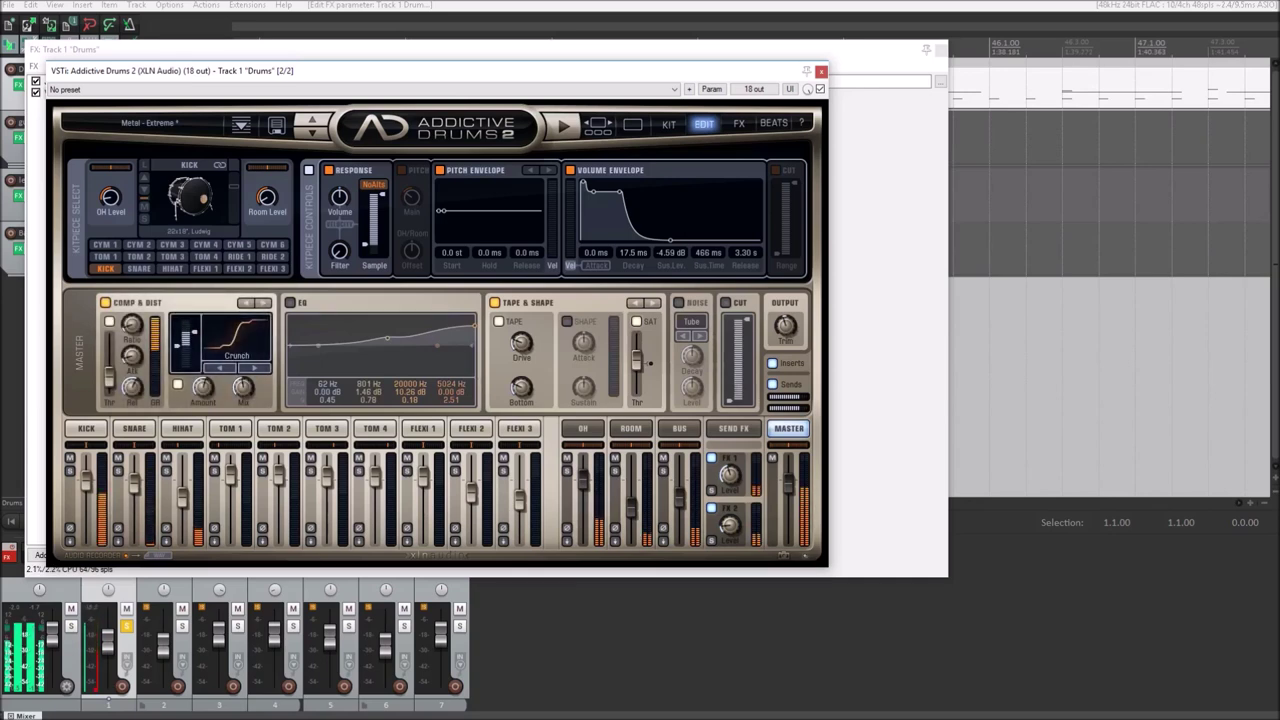
left_click(290, 303)
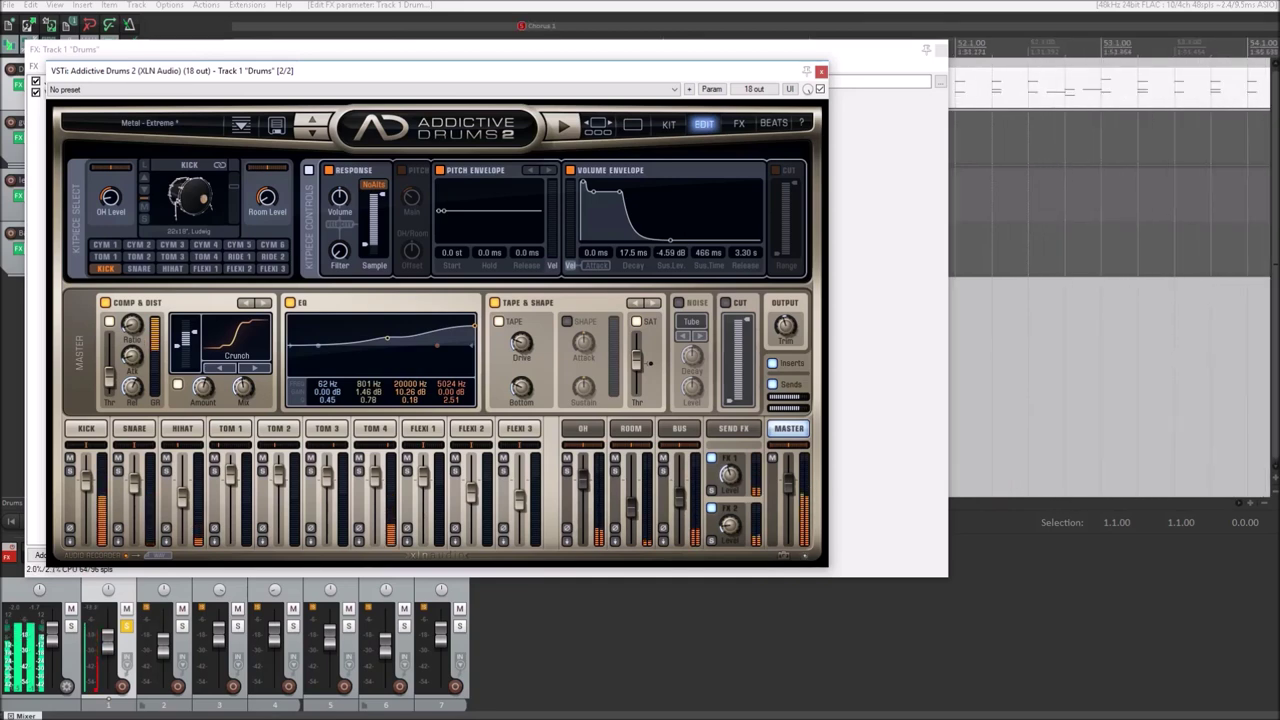
Compare the Kick channel with and without its EQ during playback, and briefly audition its Noise section, leaving EQ on and Noise off.
left_click(86, 428)
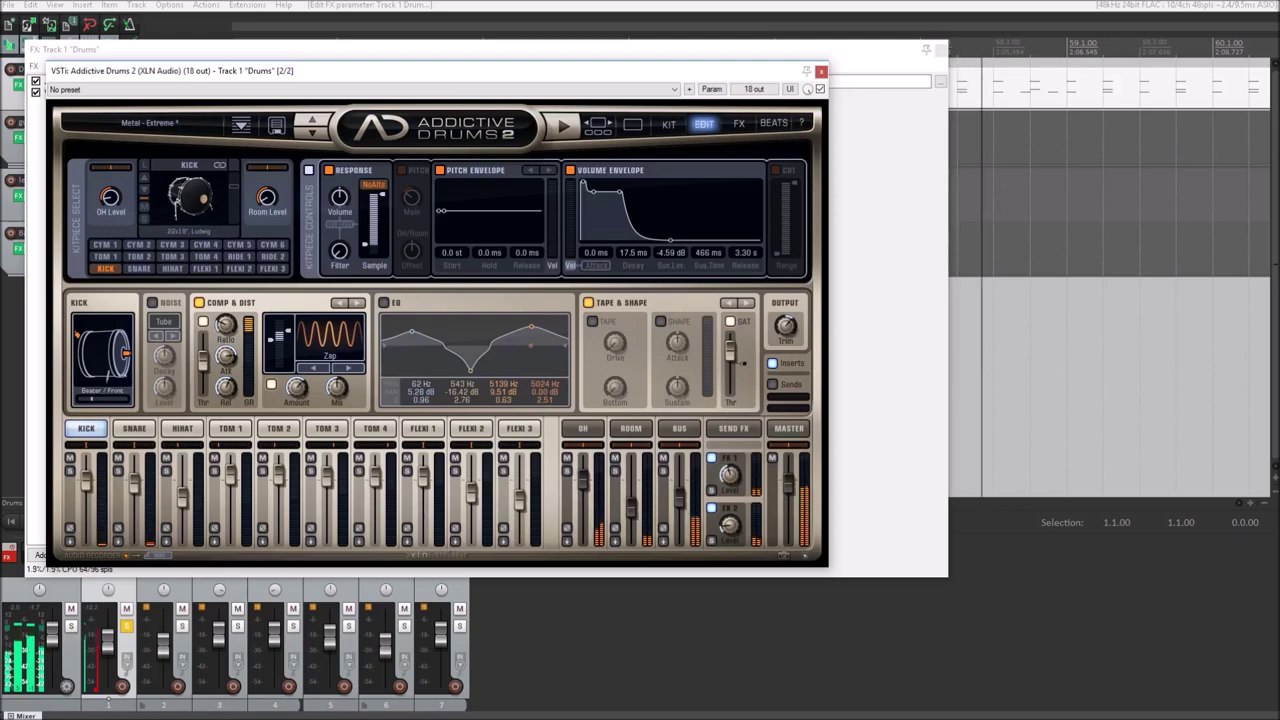
left_click(384, 302)
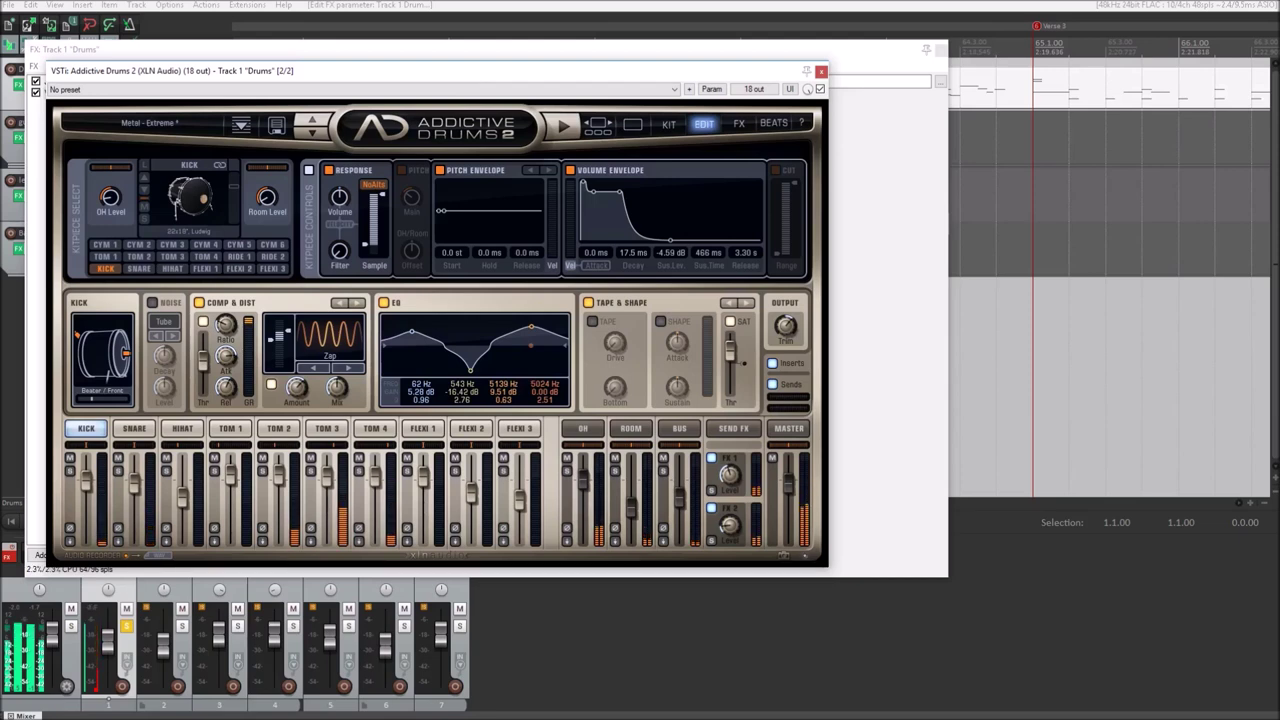
left_click(152, 303)
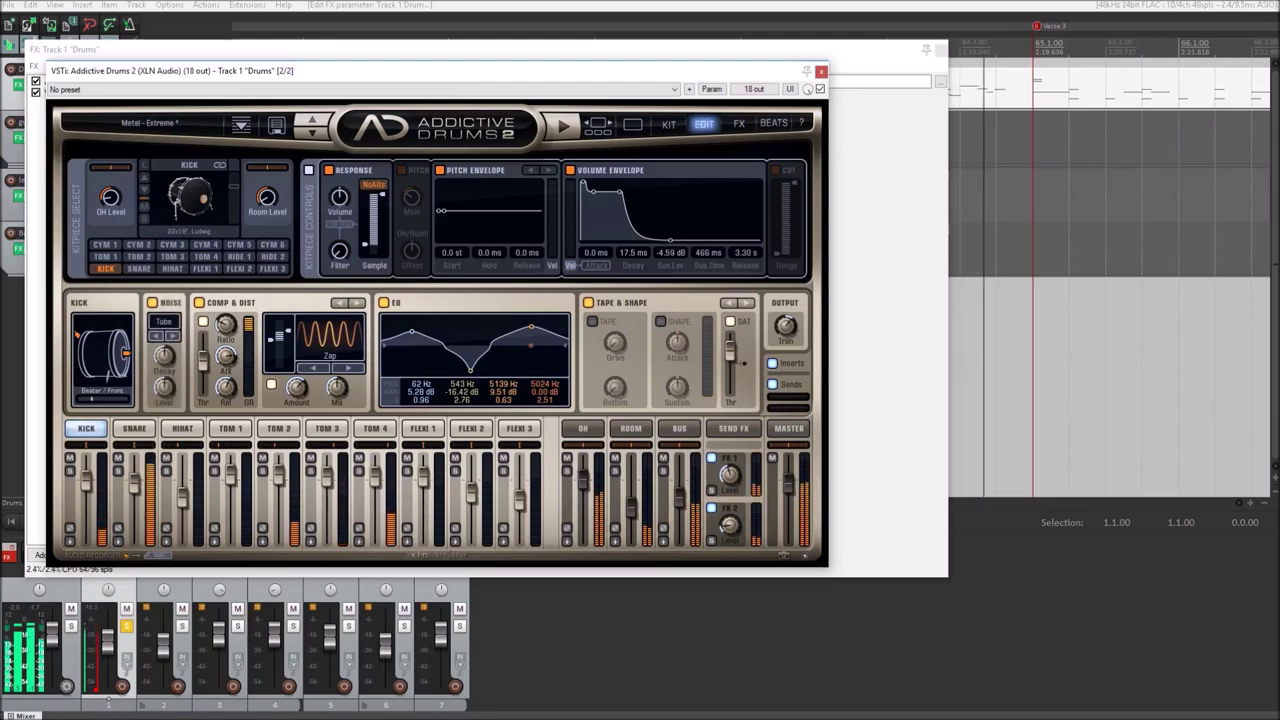
left_click(152, 303)
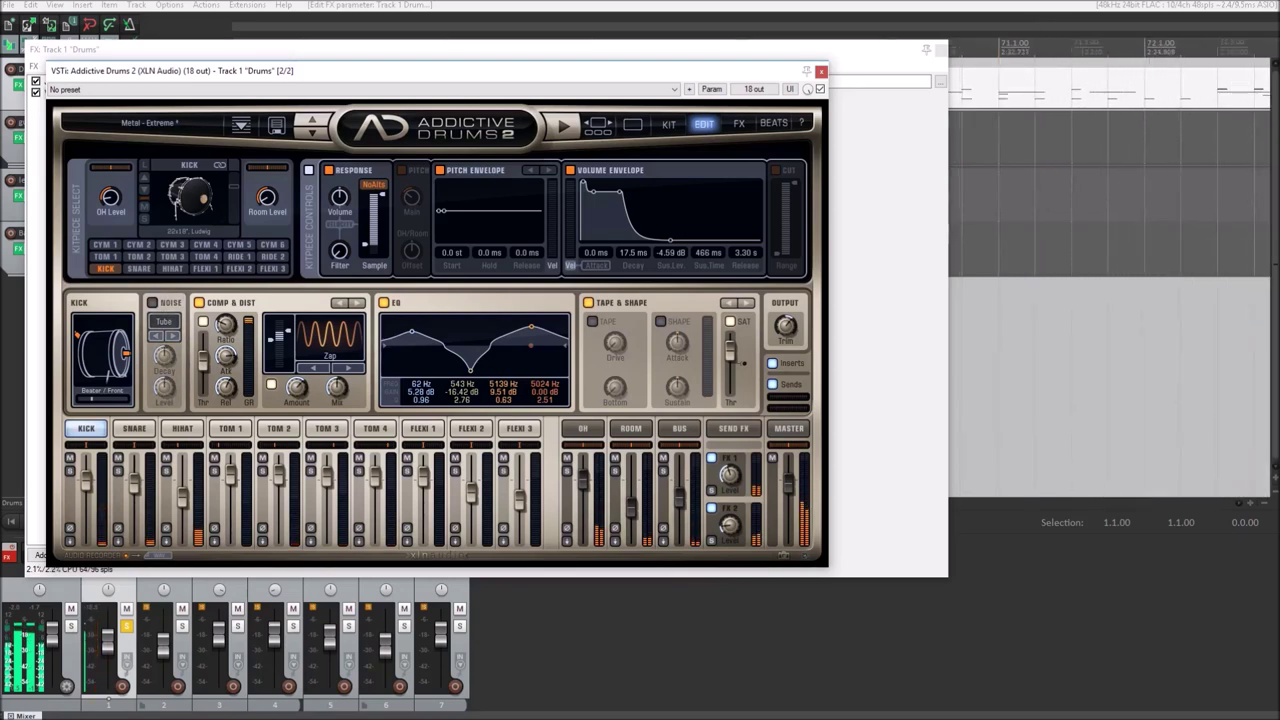
Reload the Metal - Extreme preset by switching to the next preset and back, discarding the tweaks.
left_click(312, 133)
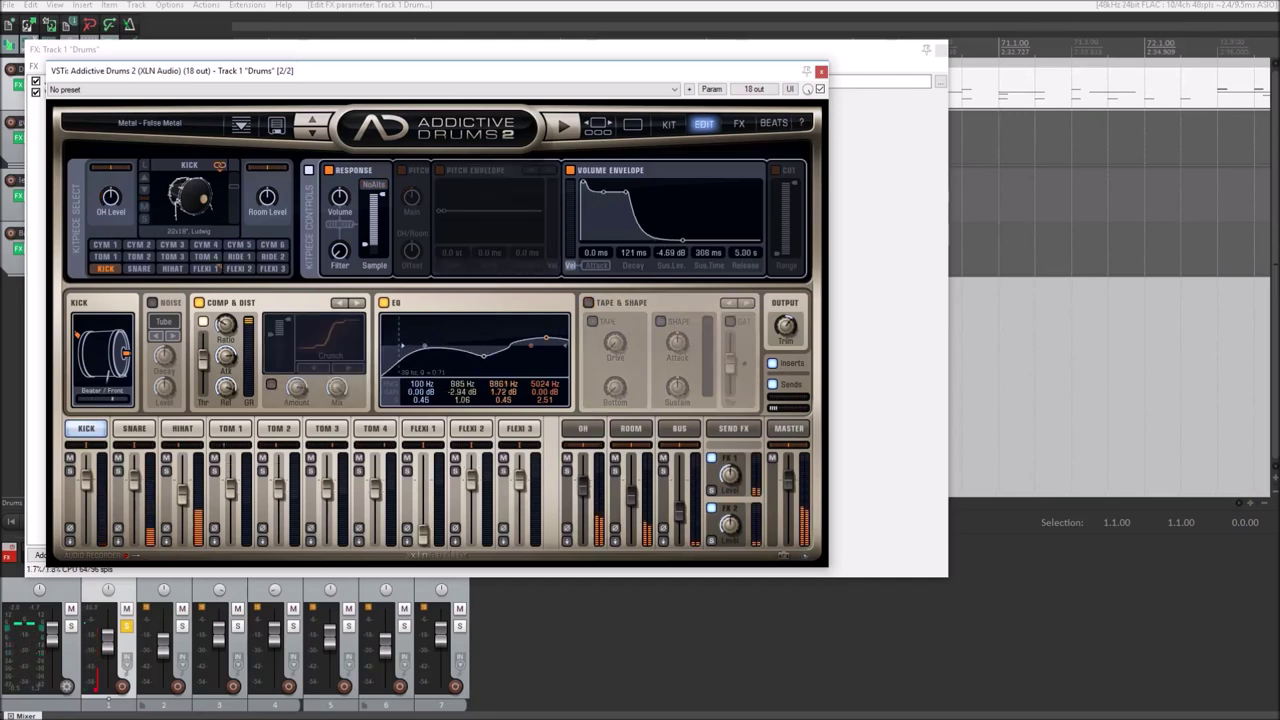
left_click(312, 119)
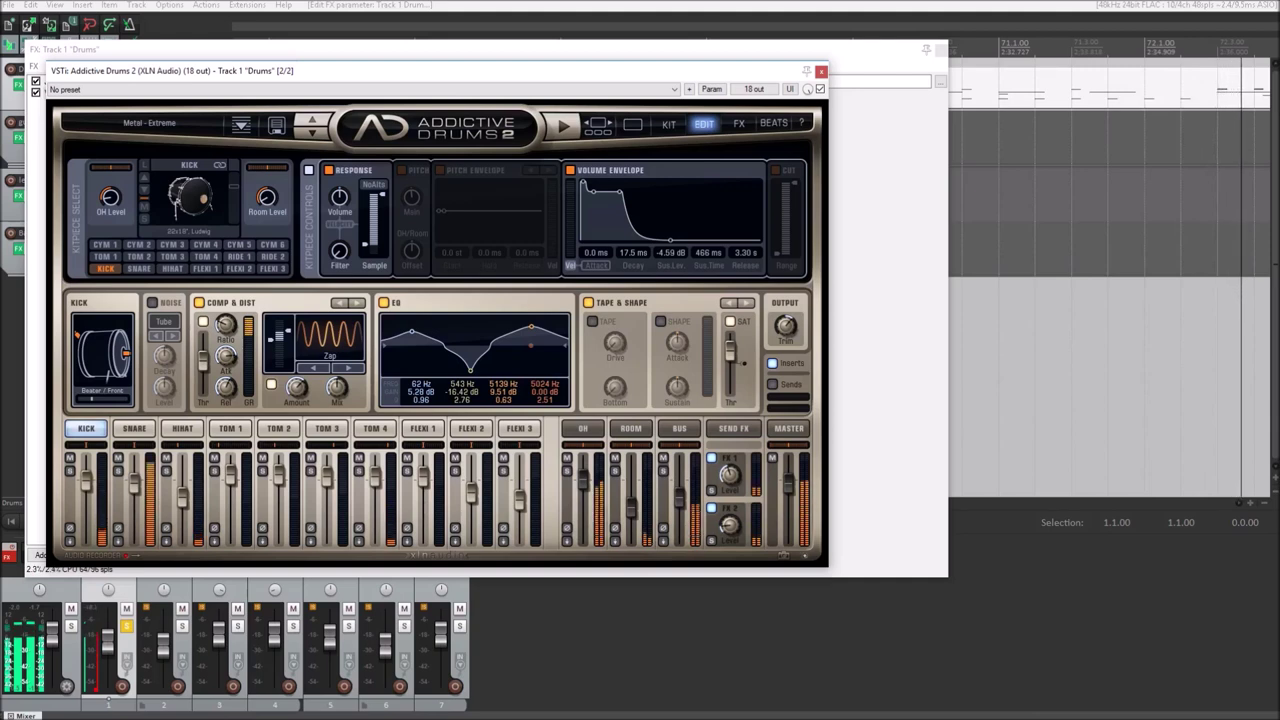
Compare the drums with the FX1 and FX2 Delerb send effects bypassed, and re-enable both.
left_click(739, 124)
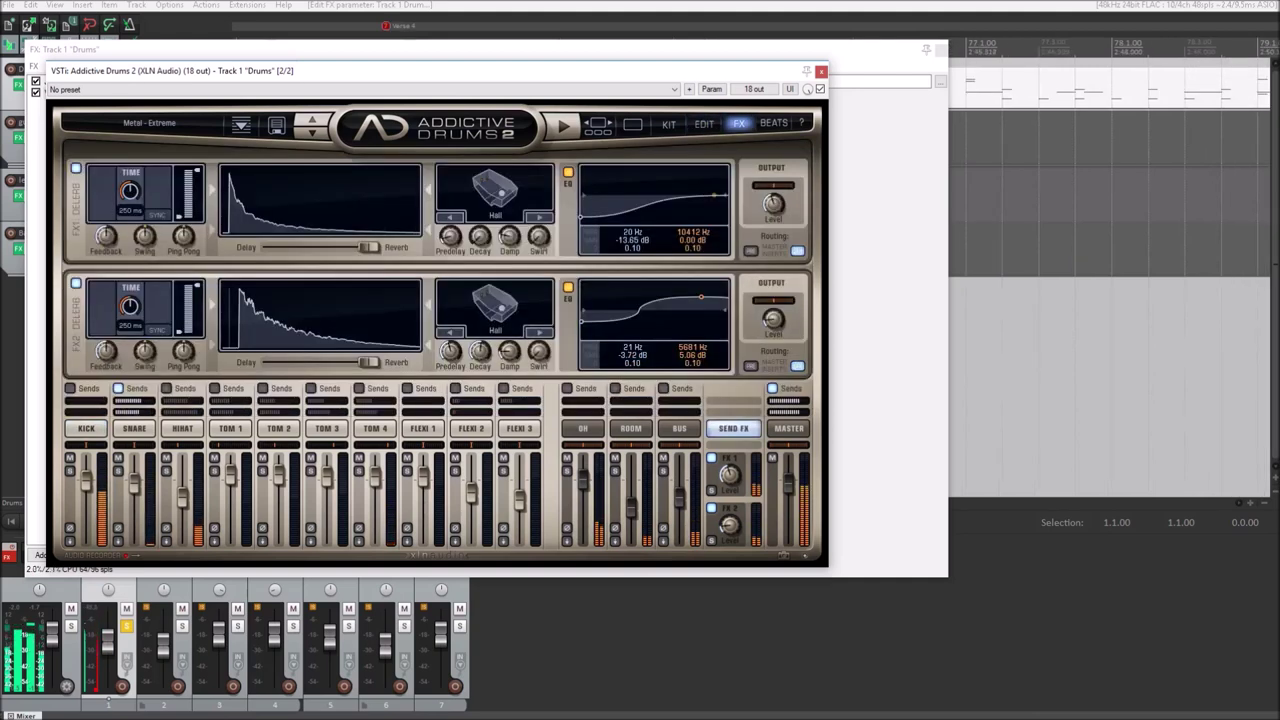
left_click(76, 168)
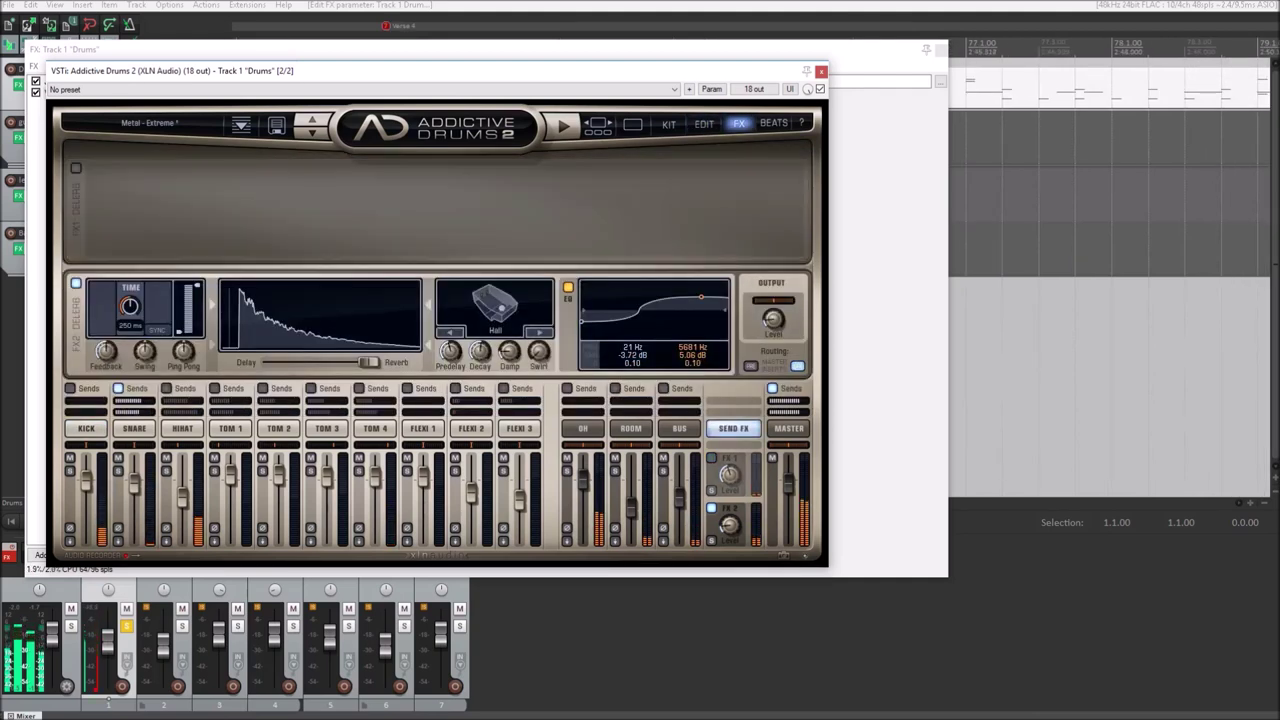
left_click(76, 283)
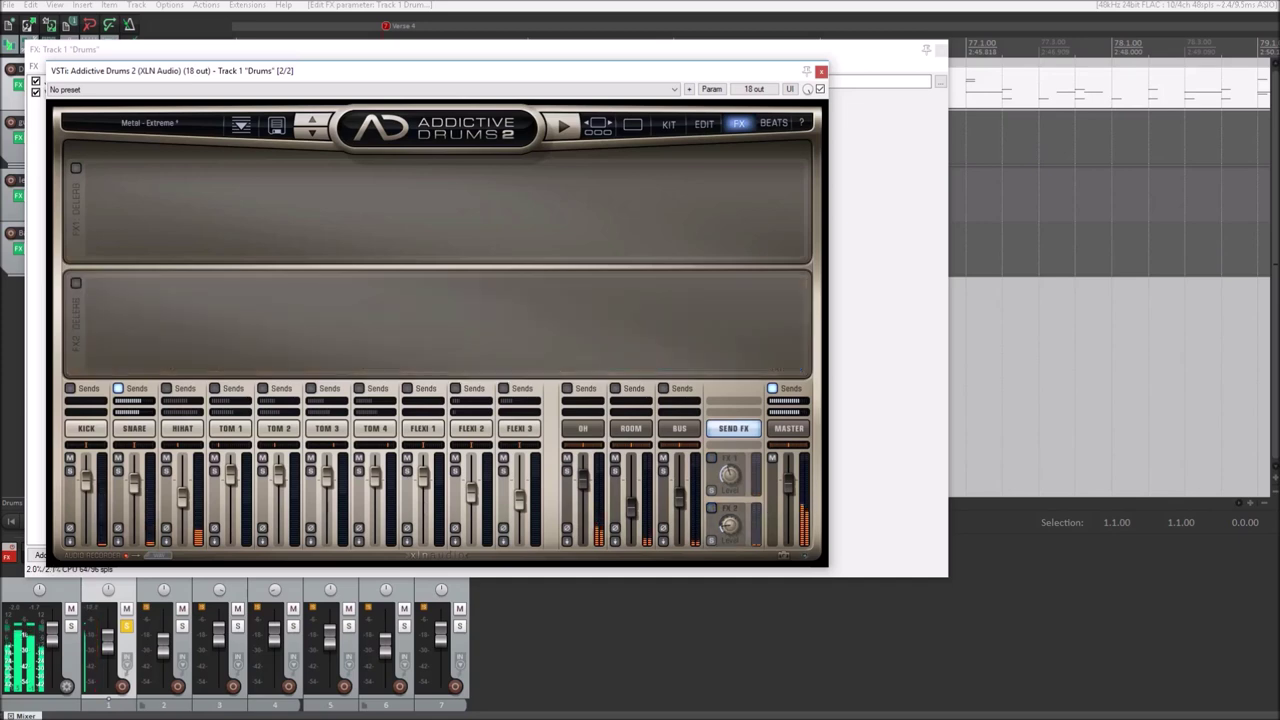
left_click(76, 283)
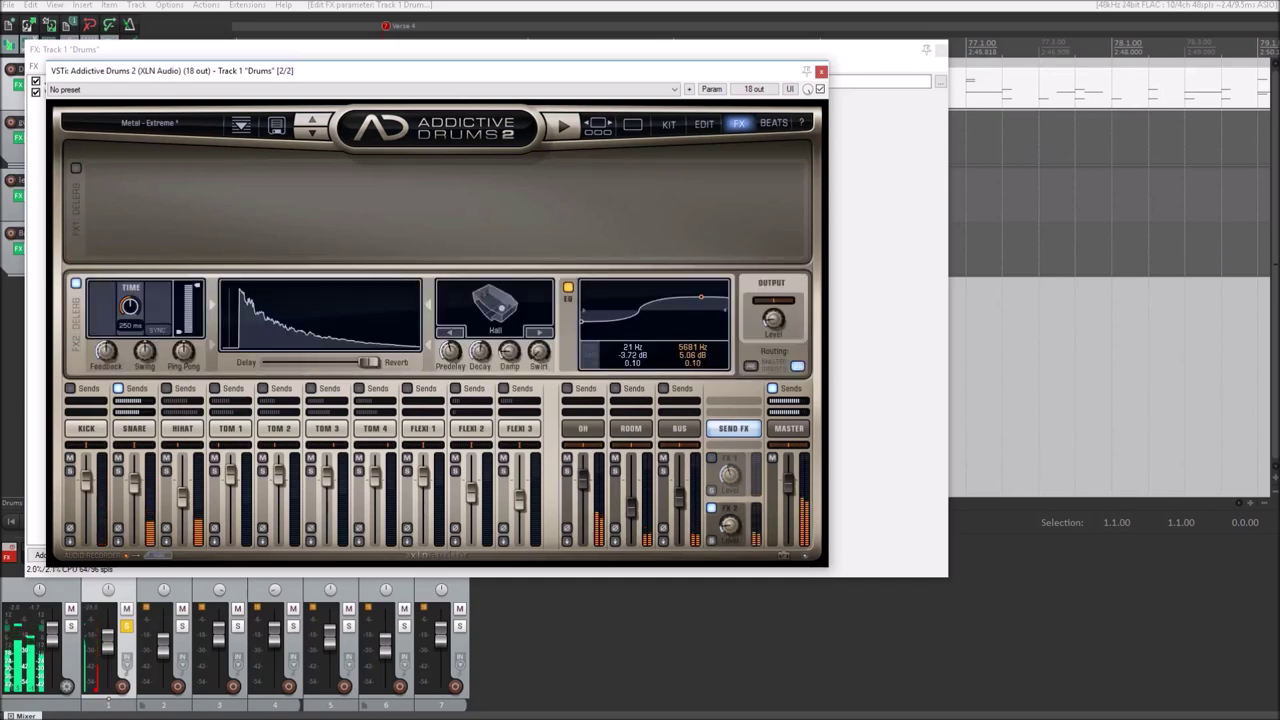
left_click(76, 168)
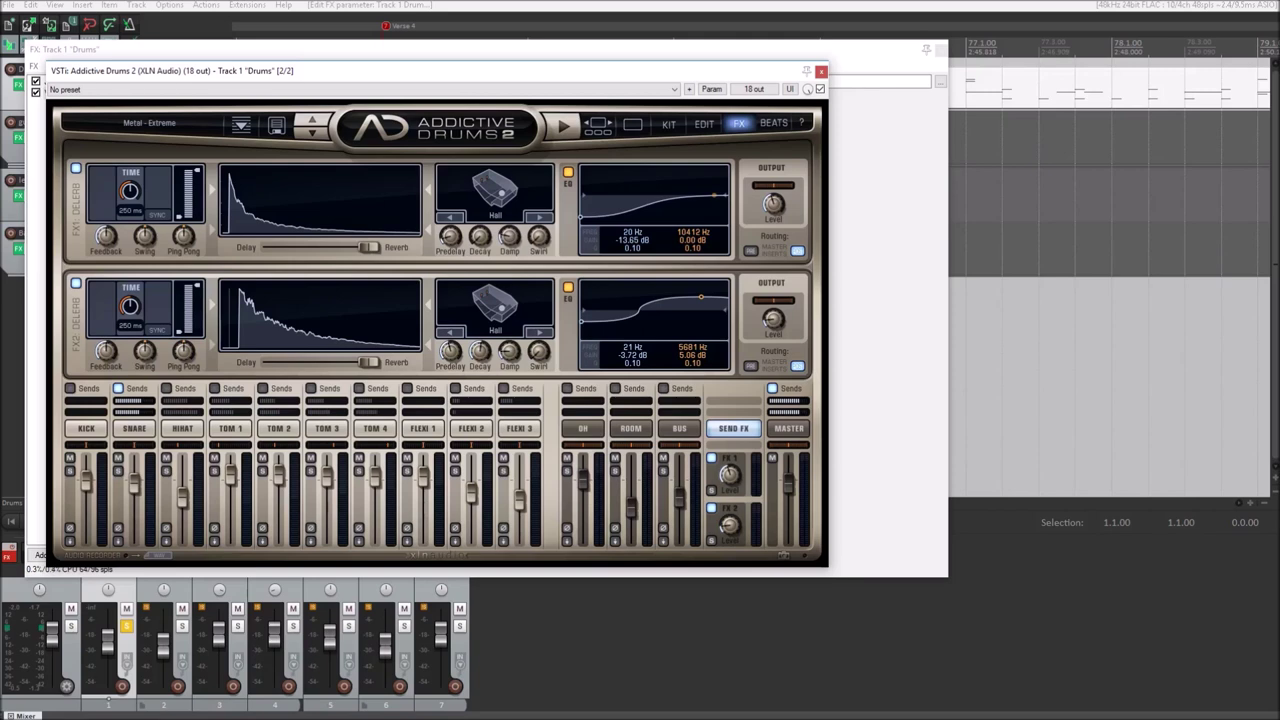
Show the snare's kitpiece controls and return to the full kit overview.
left_click(704, 124)
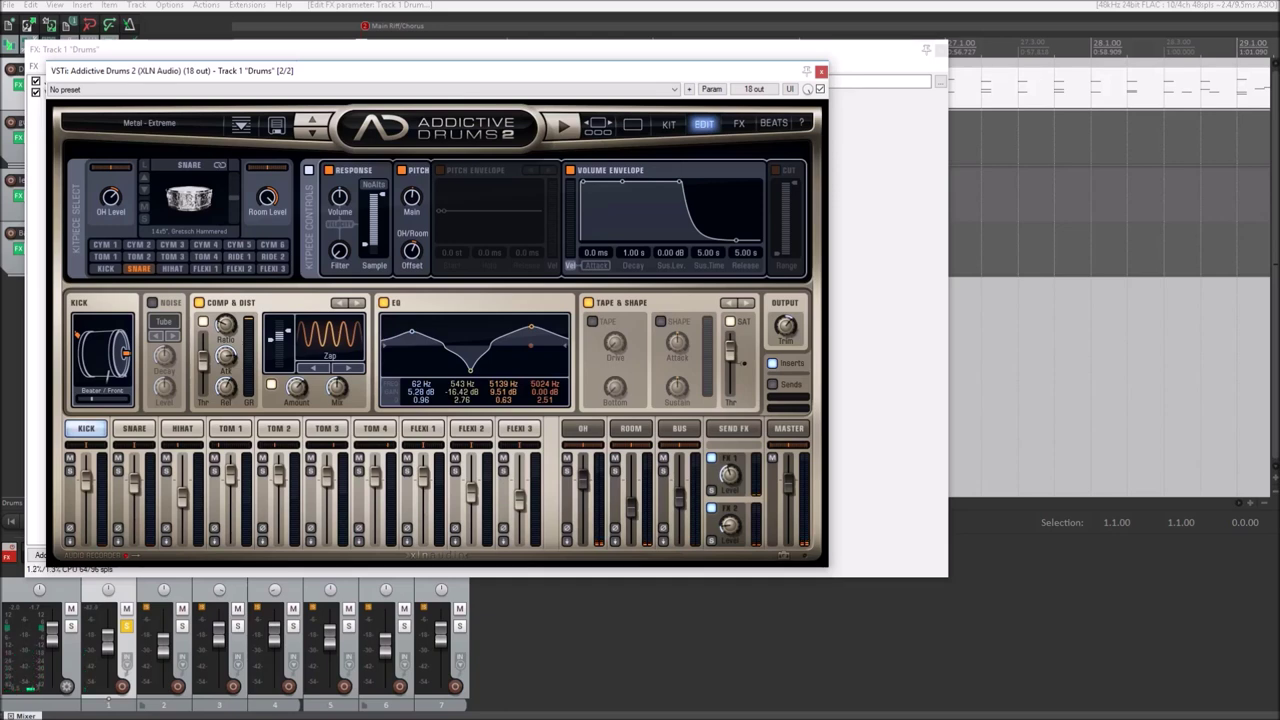
left_click(669, 124)
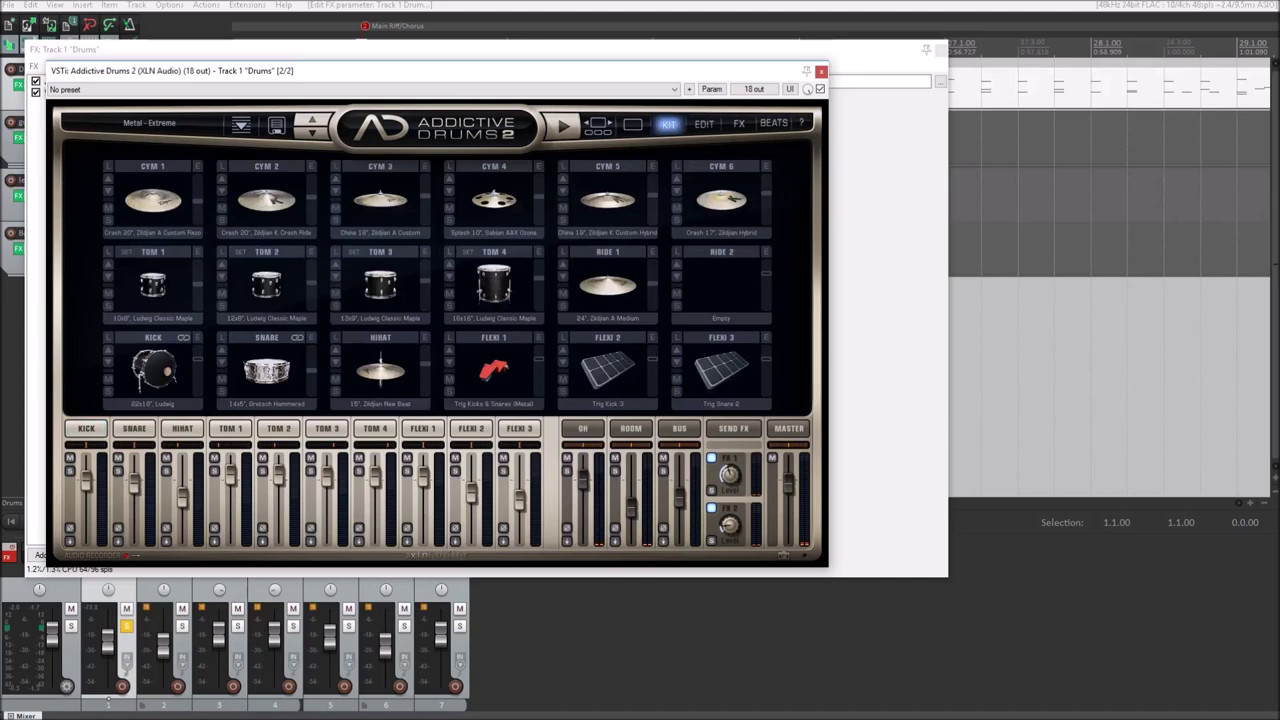